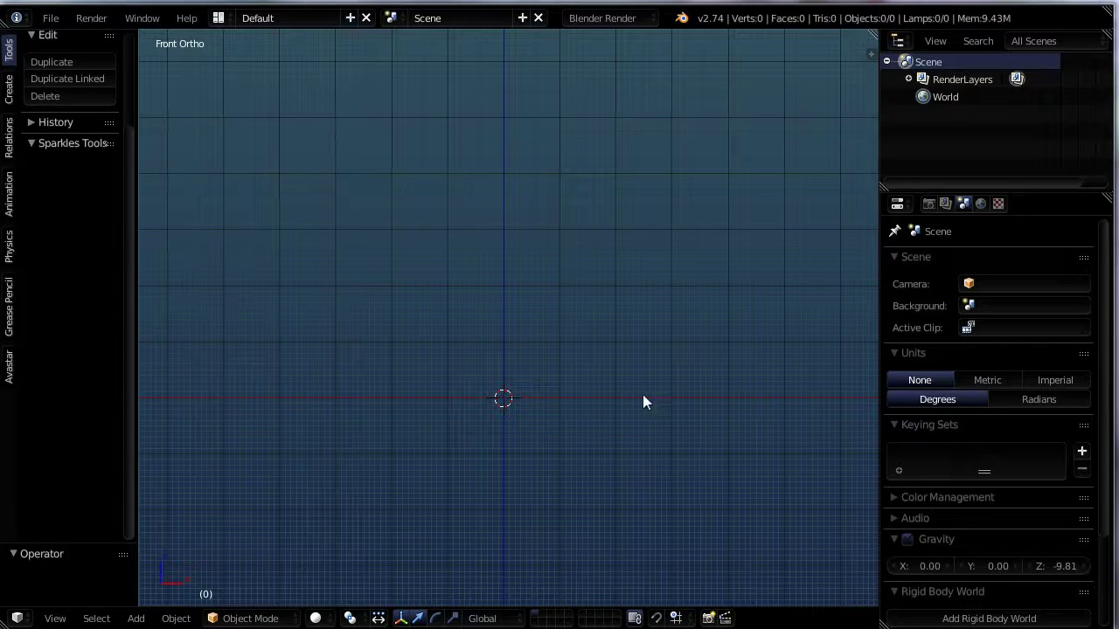
Add a UV sphere and move its whole mesh in Edit Mode about 2.2 units toward negative X, off the object origin
middle_drag(643, 401, 598, 442)
key(shift+a)
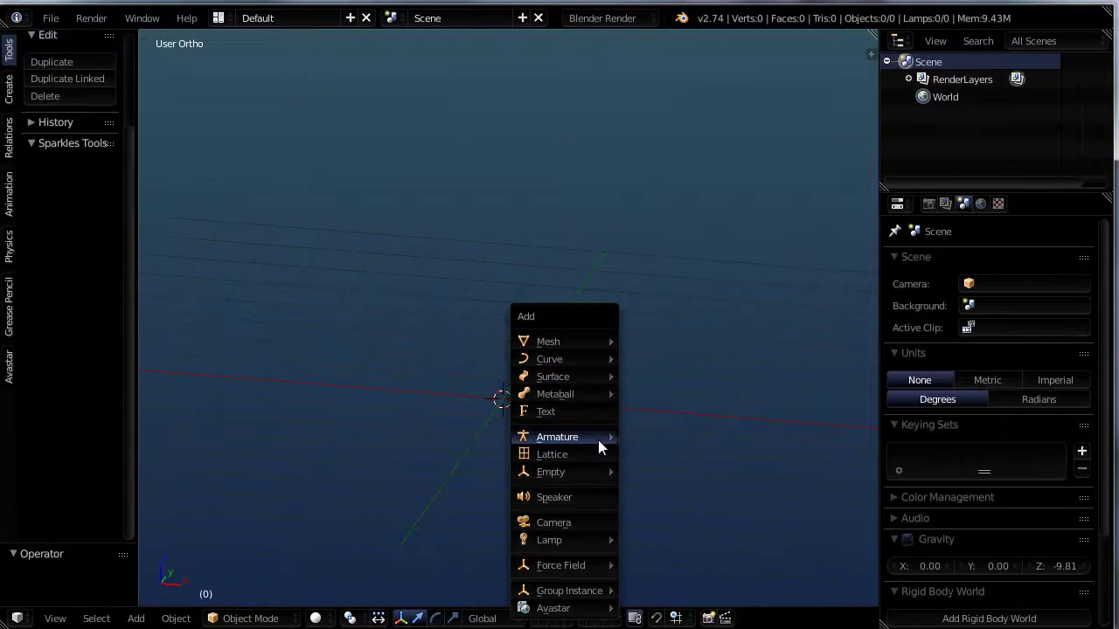
mouse_move(568, 342)
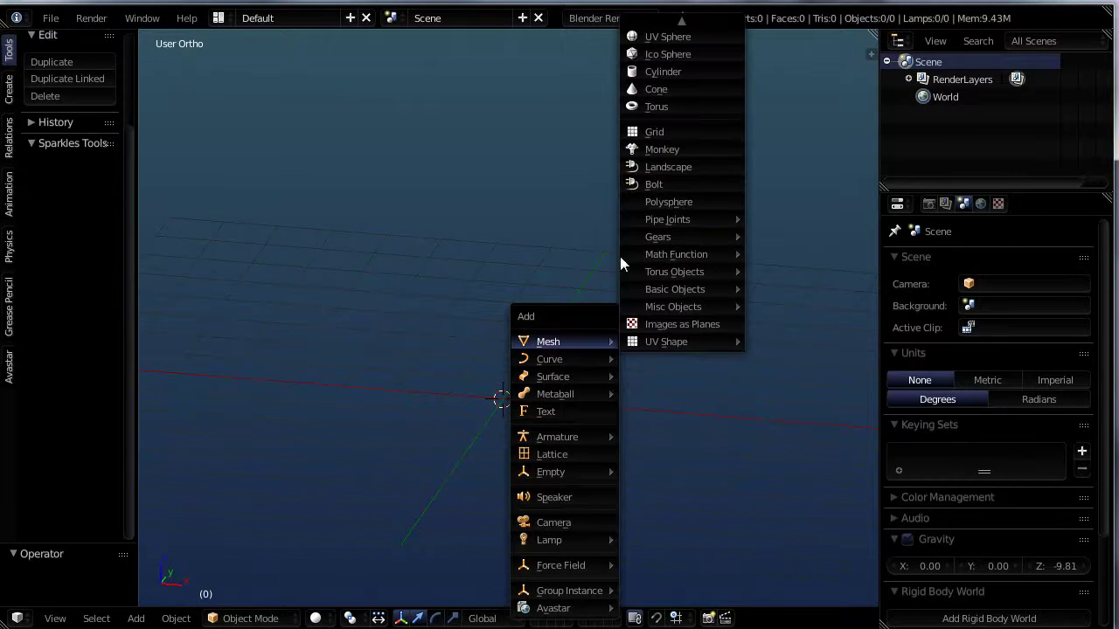
click(664, 37)
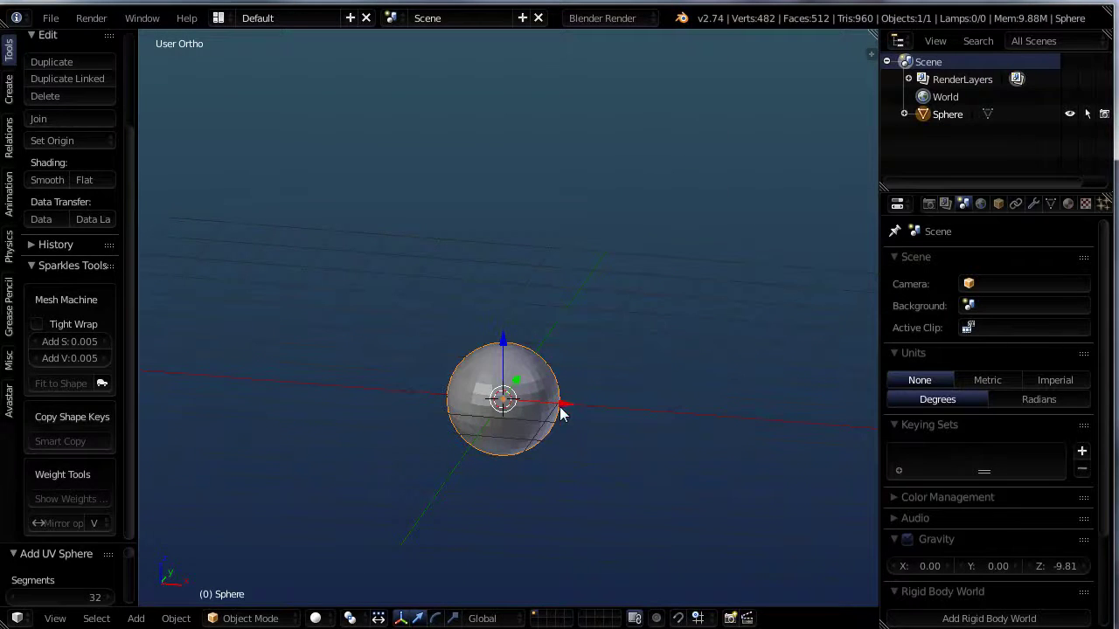
key(Tab)
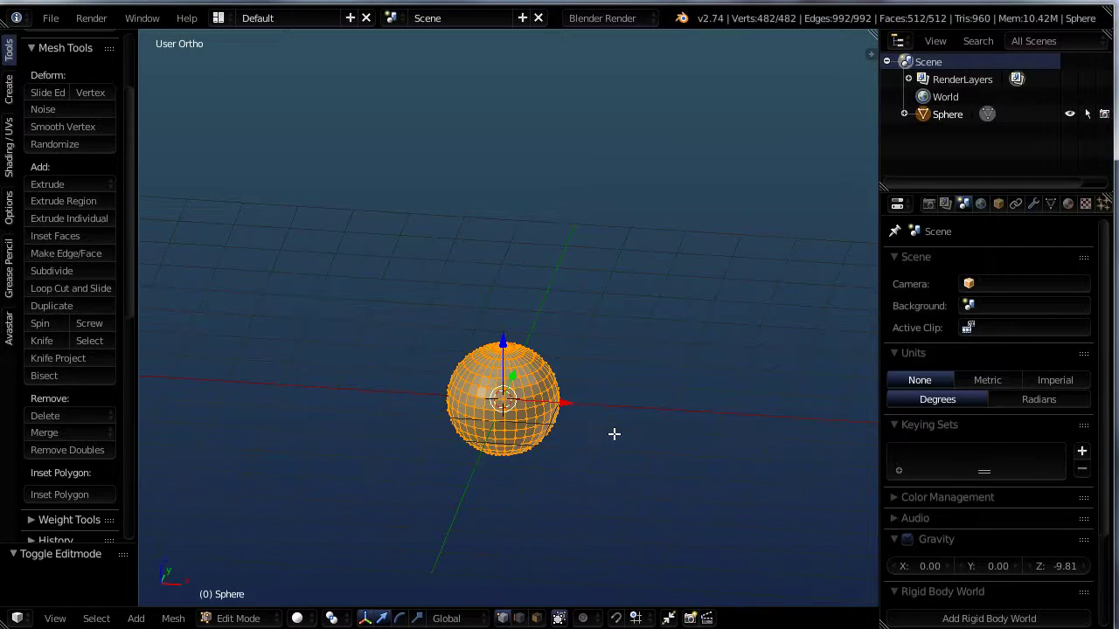
key(g)
click(480, 414)
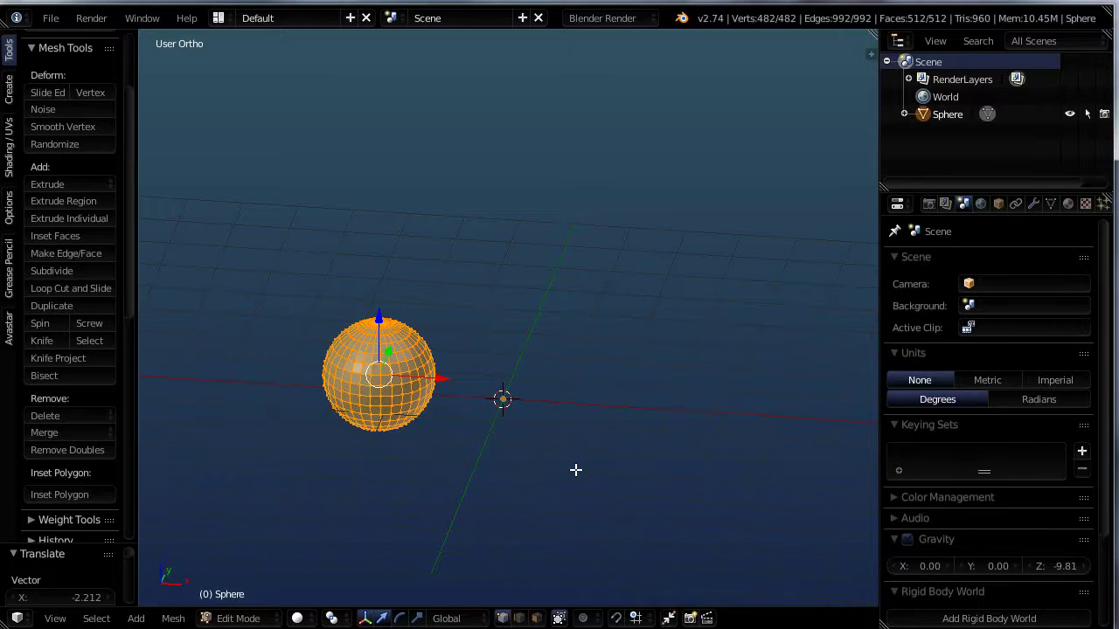
key(shift+a)
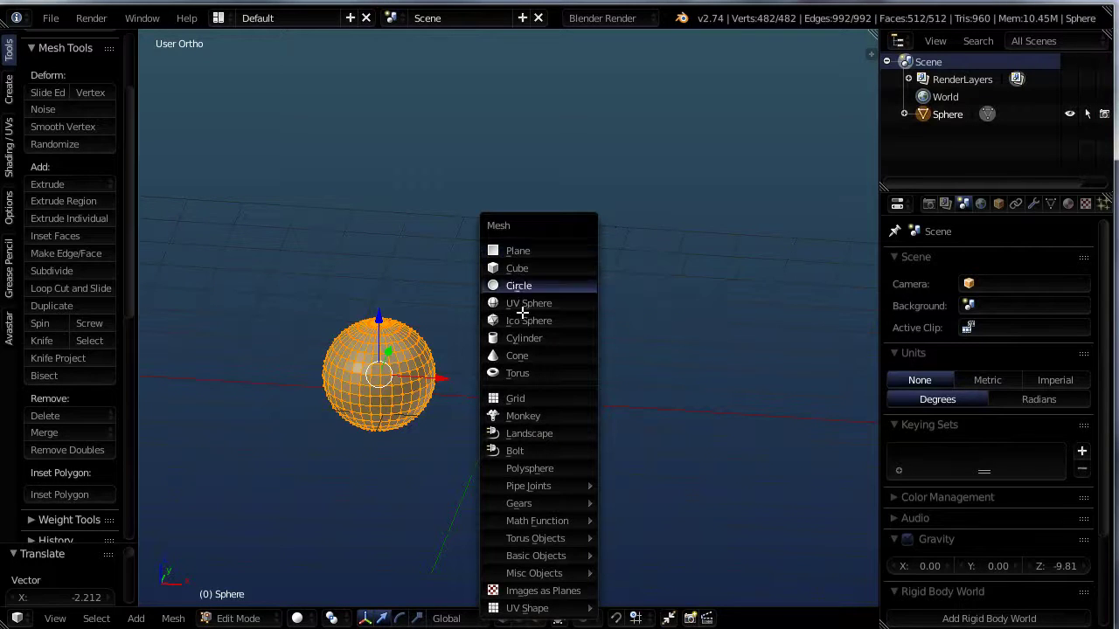
key(Tab)
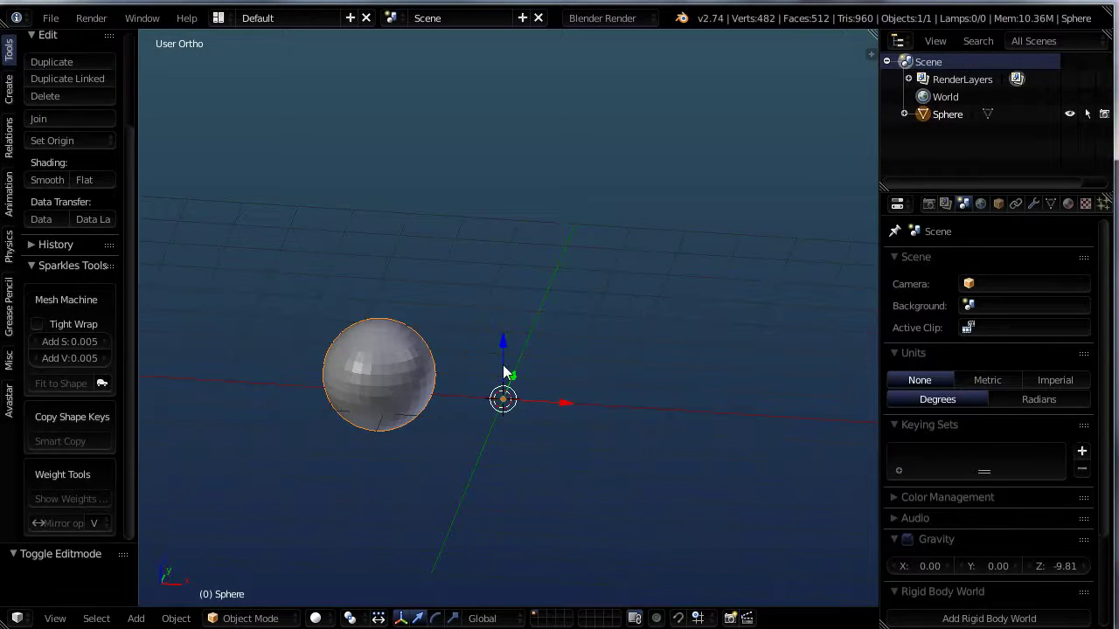
key(shift+a)
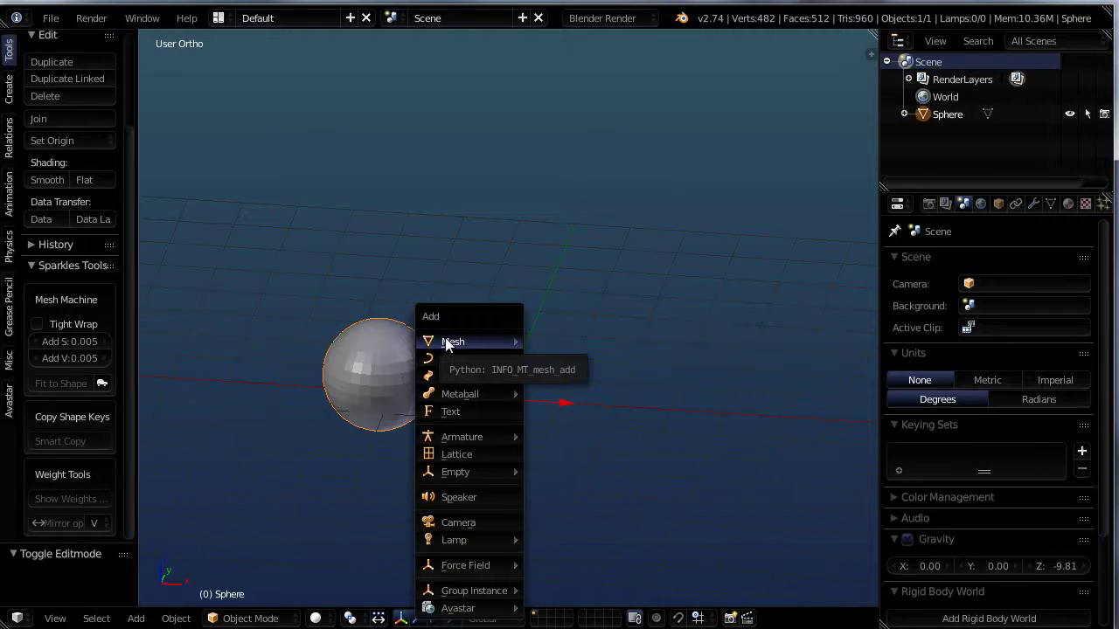
mouse_move(482, 341)
mouse_move(548, 341)
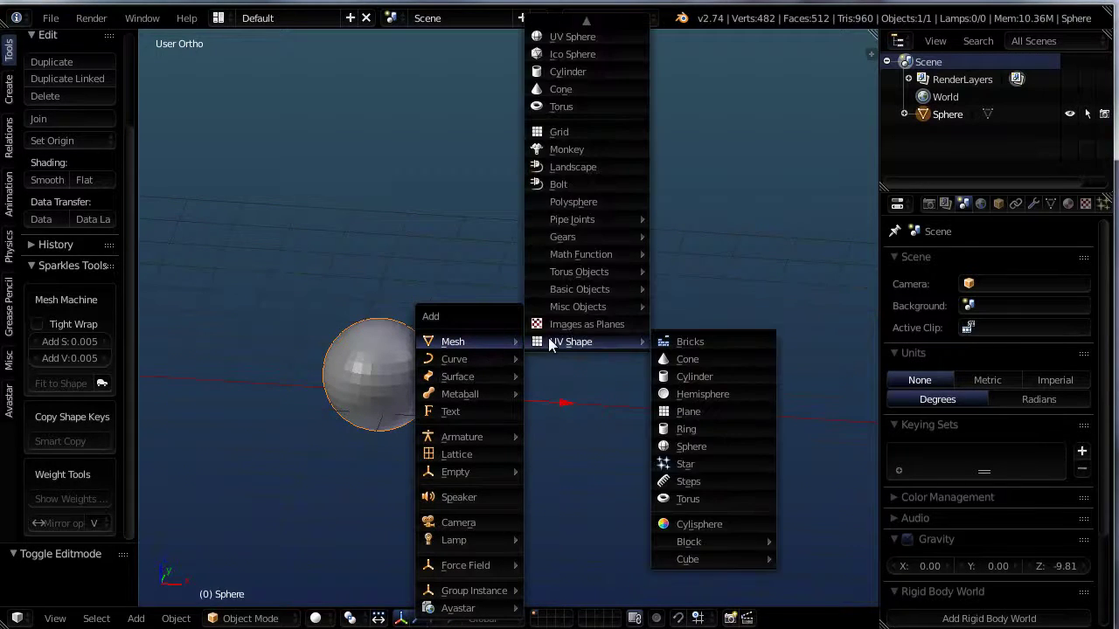
key(Escape)
key(Tab)
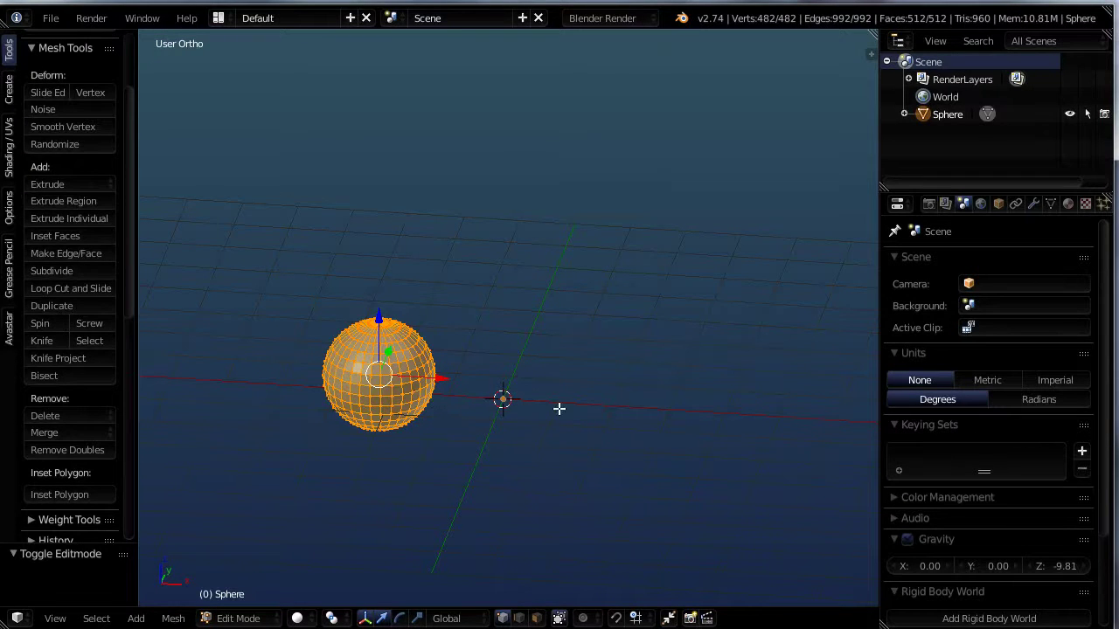
Add a cube inside the sphere's mesh, move it about 1.65 units along X, and return to Object Mode
key(shift+a)
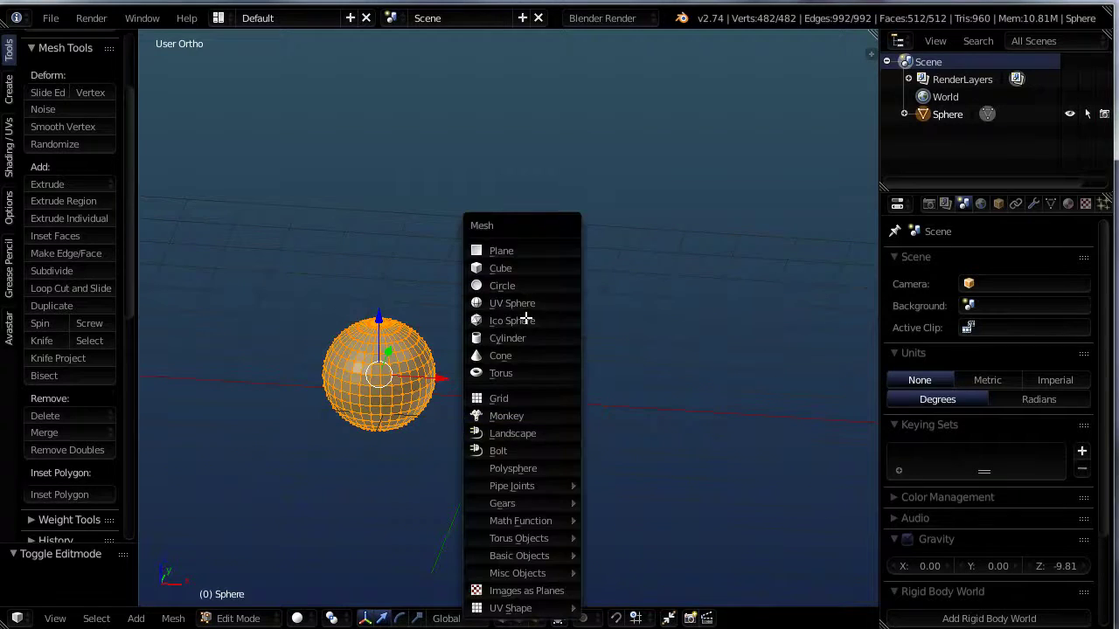
click(497, 268)
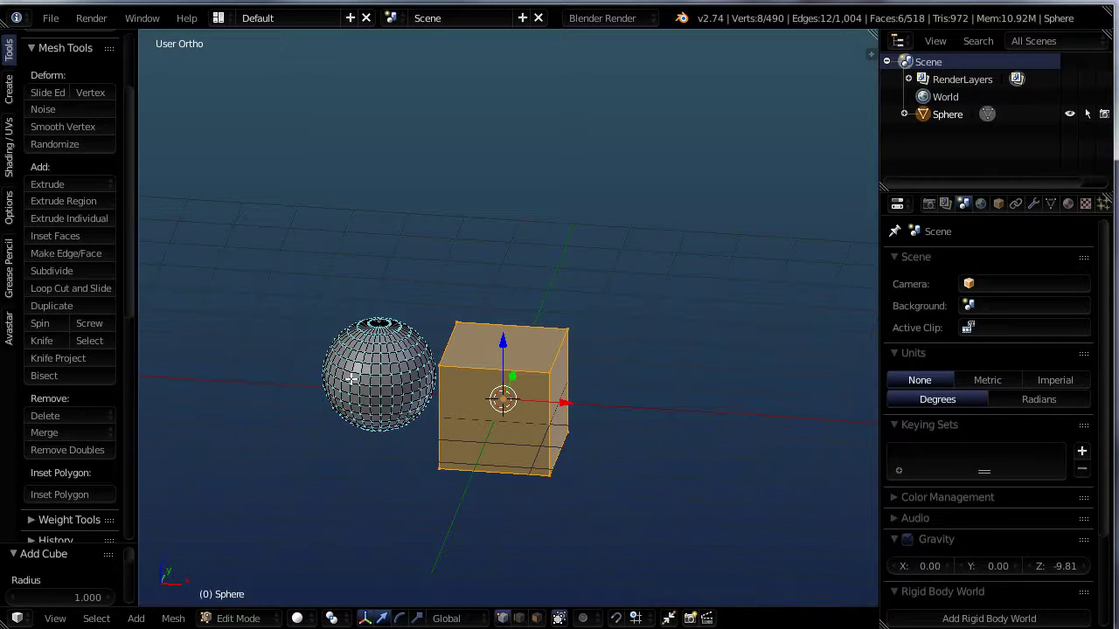
drag(561, 405, 655, 411)
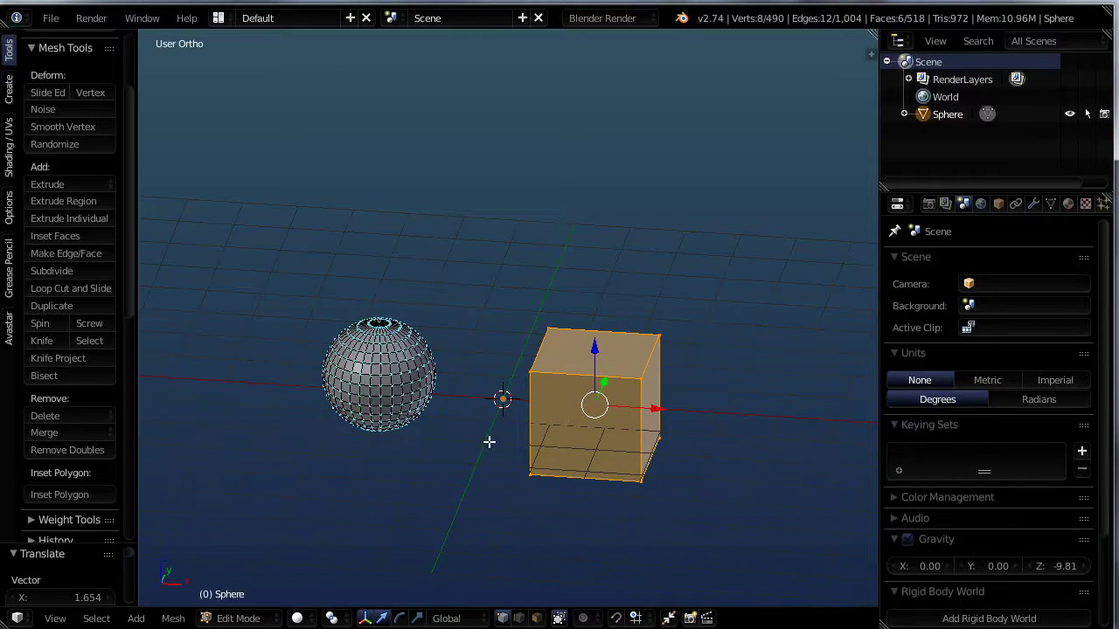
key(Tab)
middle_drag(527, 468, 615, 391)
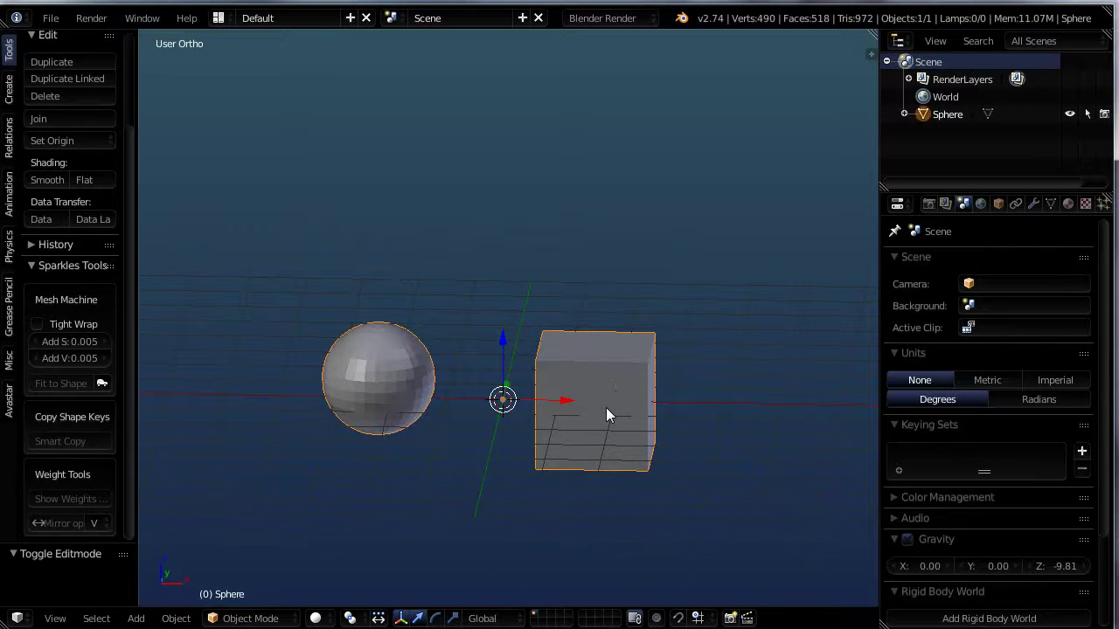
Deselect and reselect everything in Object Mode to check whether the sphere and cube select together
key(a)
key(a)
key(a)
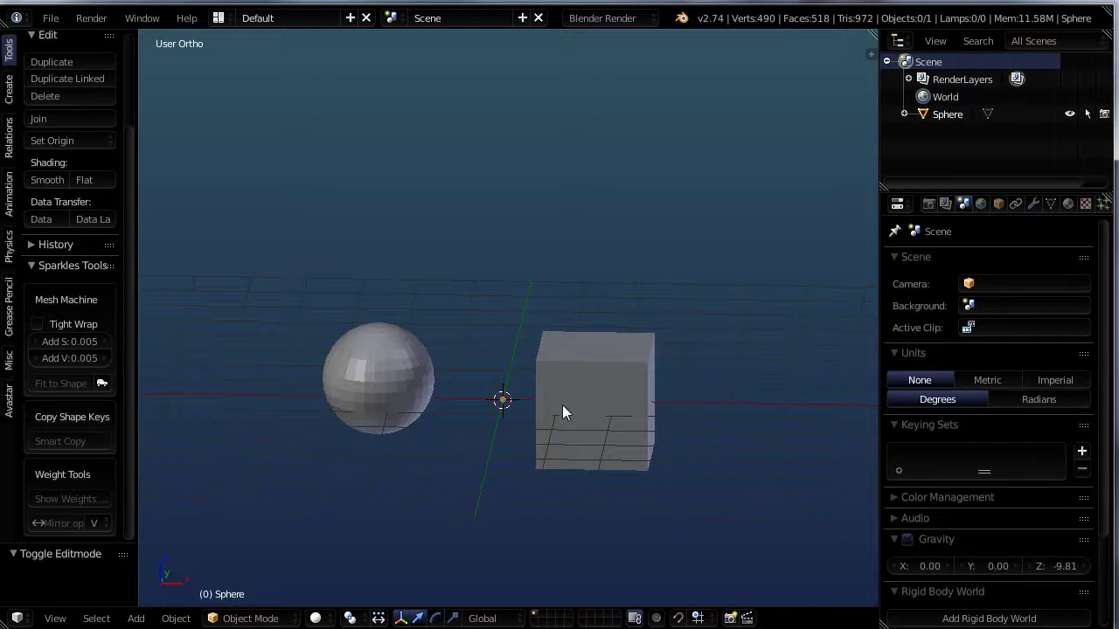
key(a)
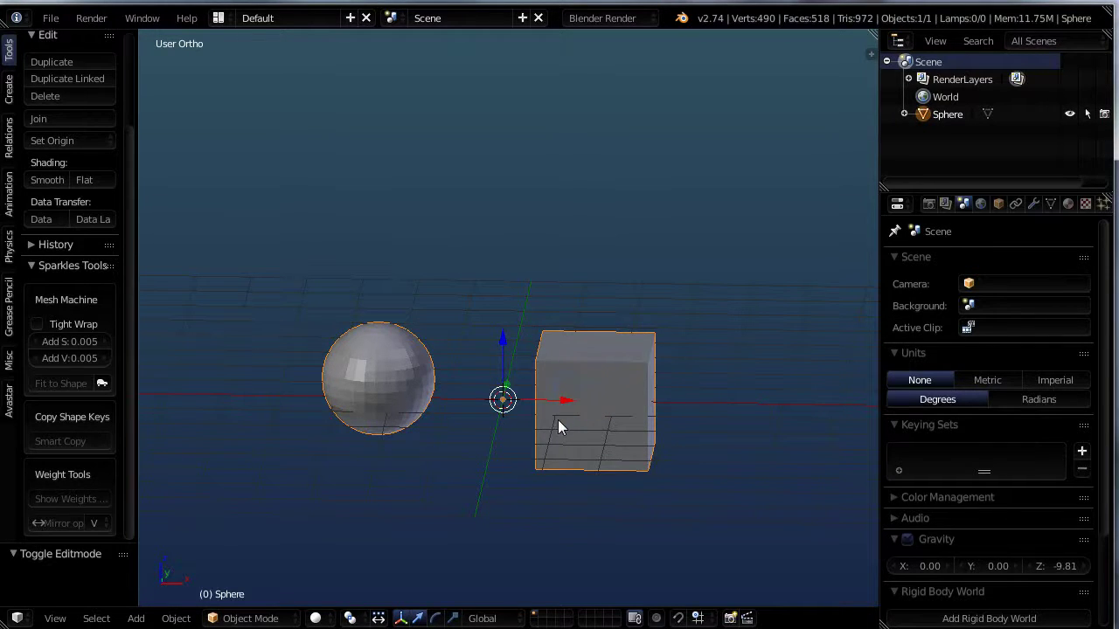
Add a torus as a separate object and raise it along Z above the sphere and cube
key(shift+a)
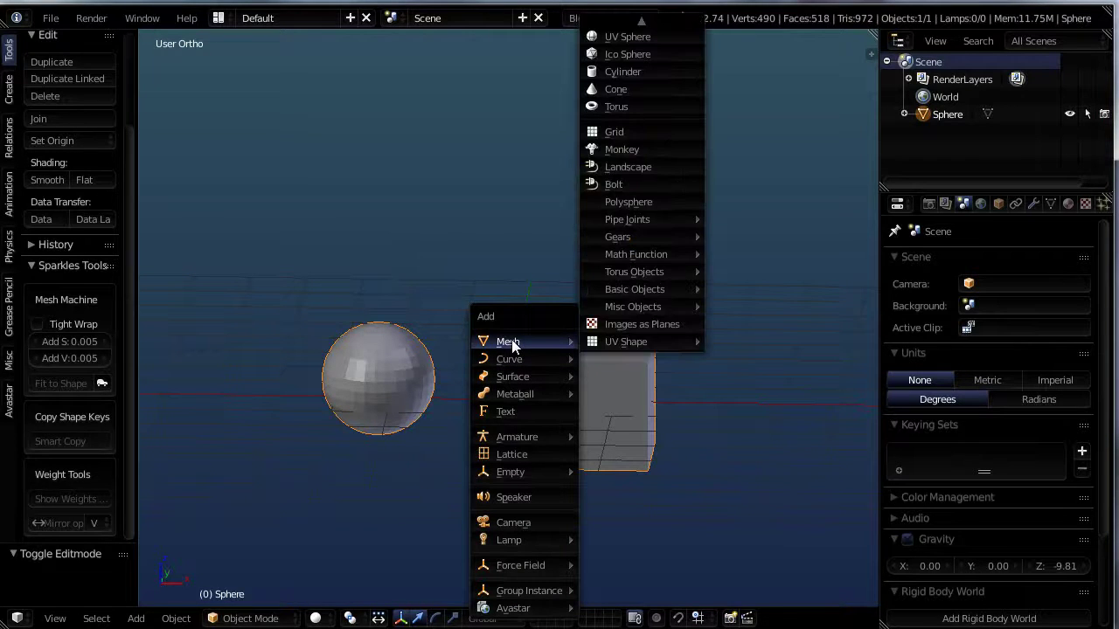
click(622, 108)
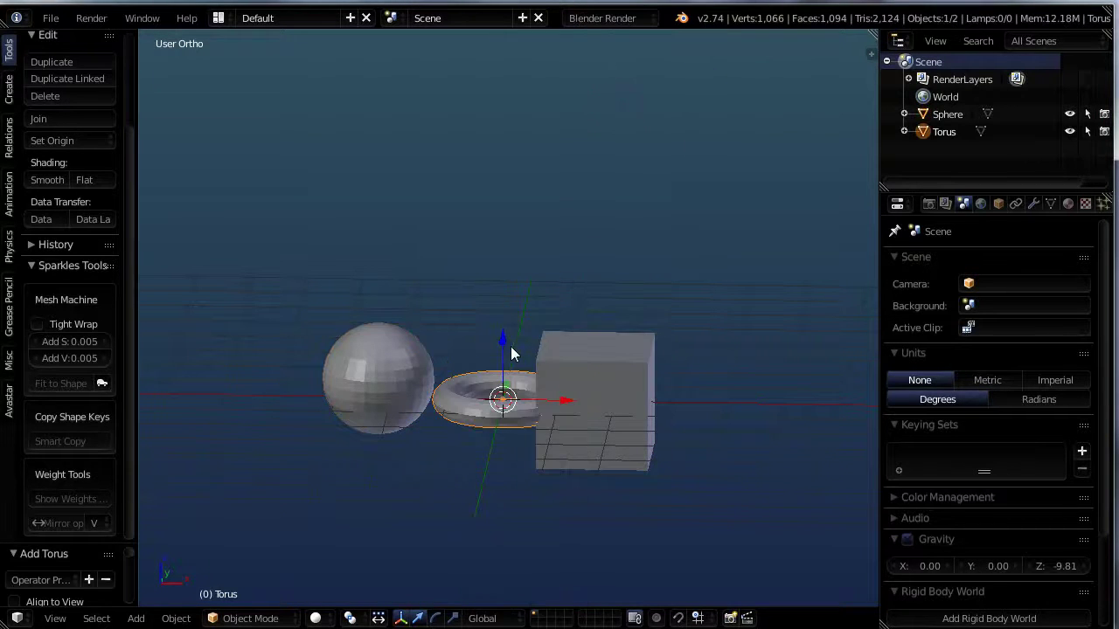
drag(511, 354, 506, 214)
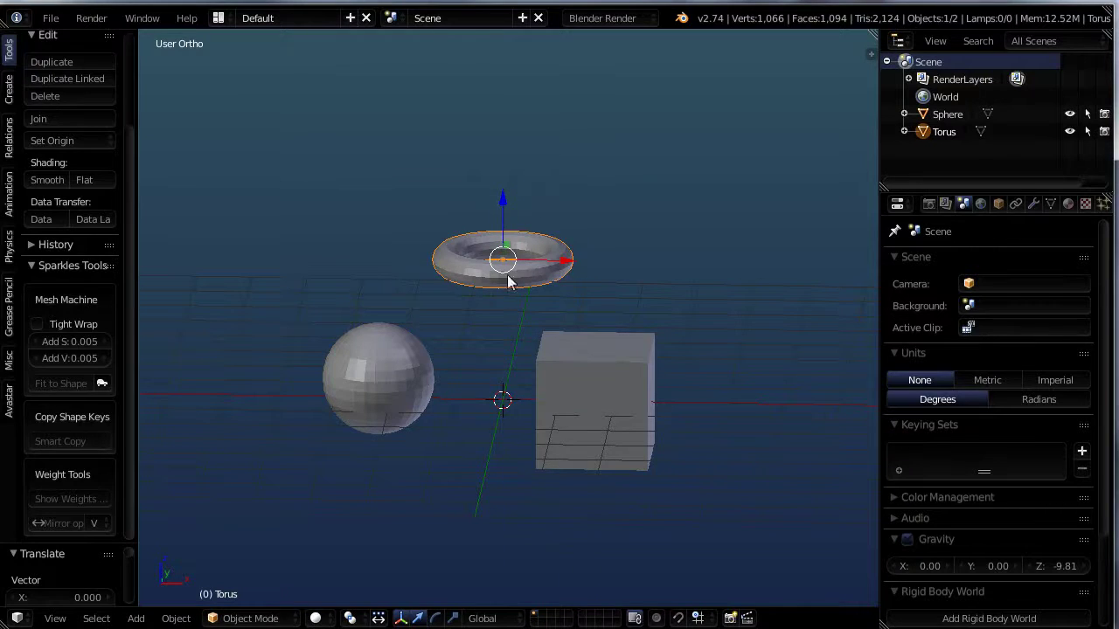
Select the sphere-and-cube object and the torus alternately to compare how they select
right_click(577, 367)
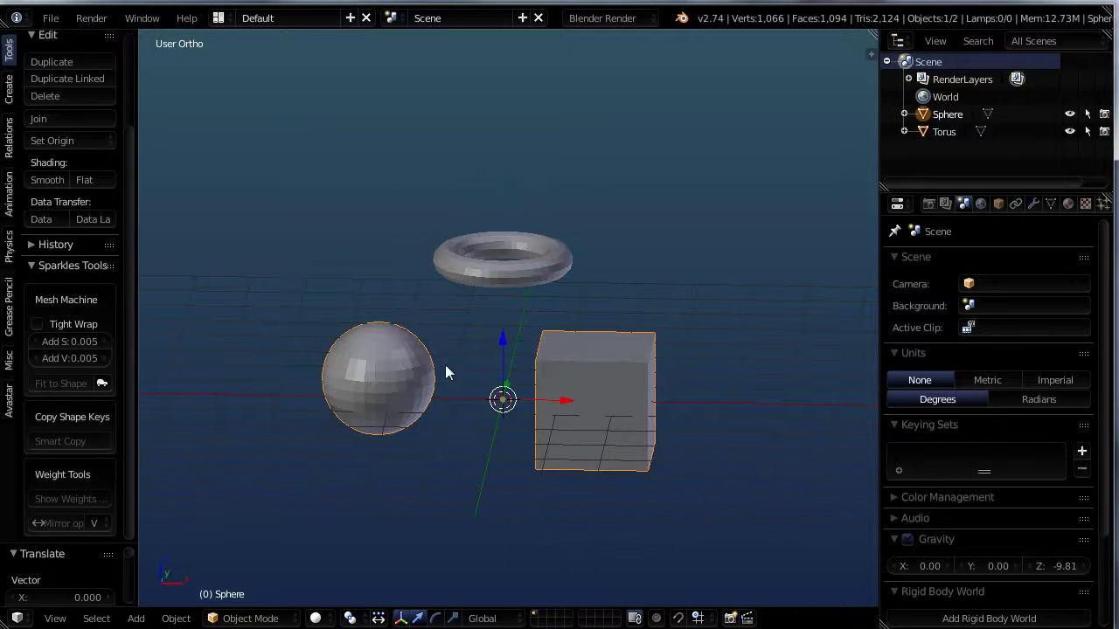
right_click(488, 268)
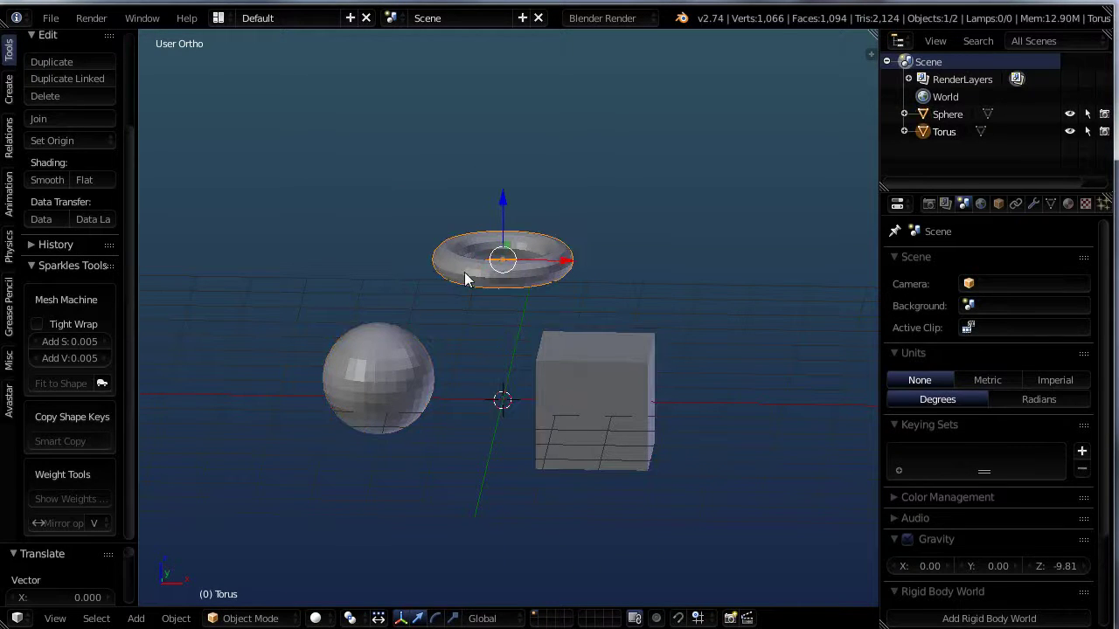
right_click(401, 376)
Duplicate the torus twice, placing one copy above the cube and the other above the sphere
right_click(514, 266)
key(shift+d)
click(685, 241)
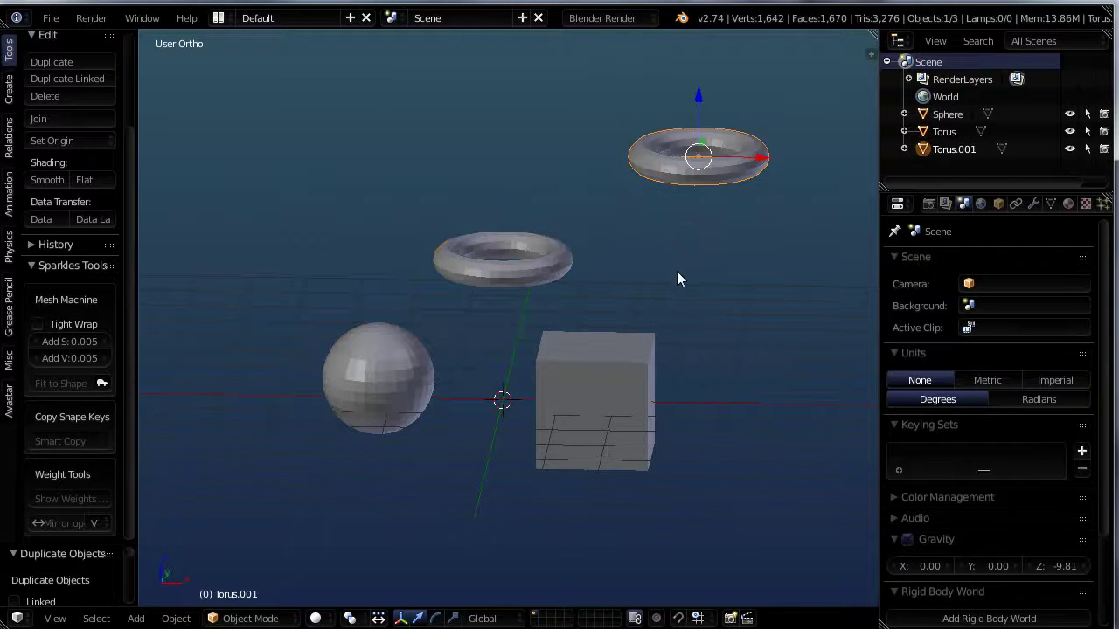
key(shift+d)
click(258, 341)
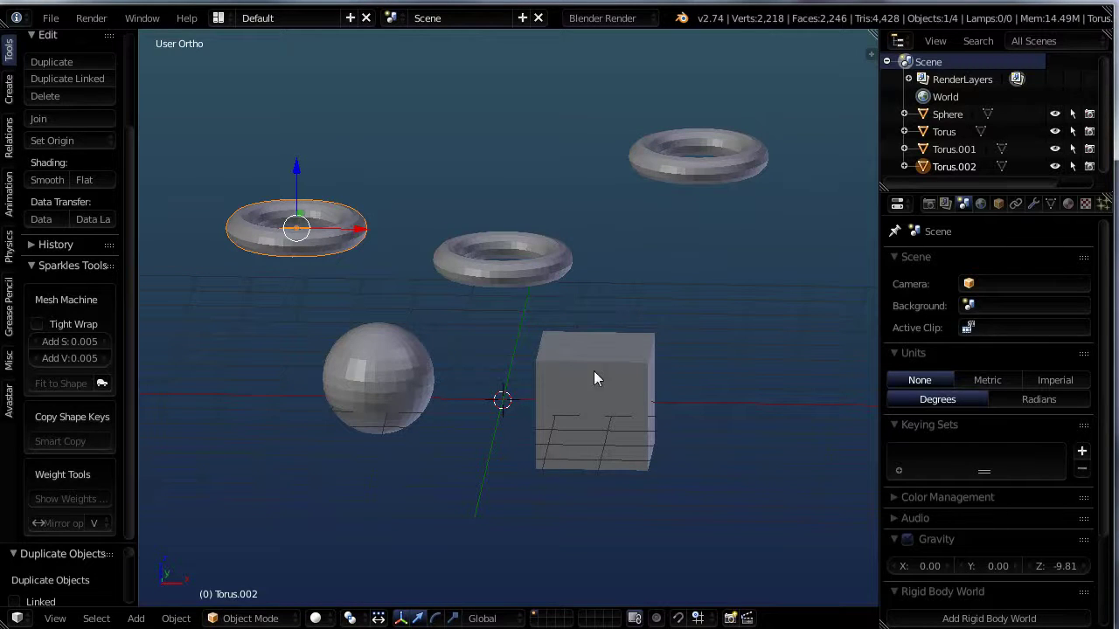
Select each of the three tori individually to check that they are separate objects
right_click(536, 280)
right_click(714, 175)
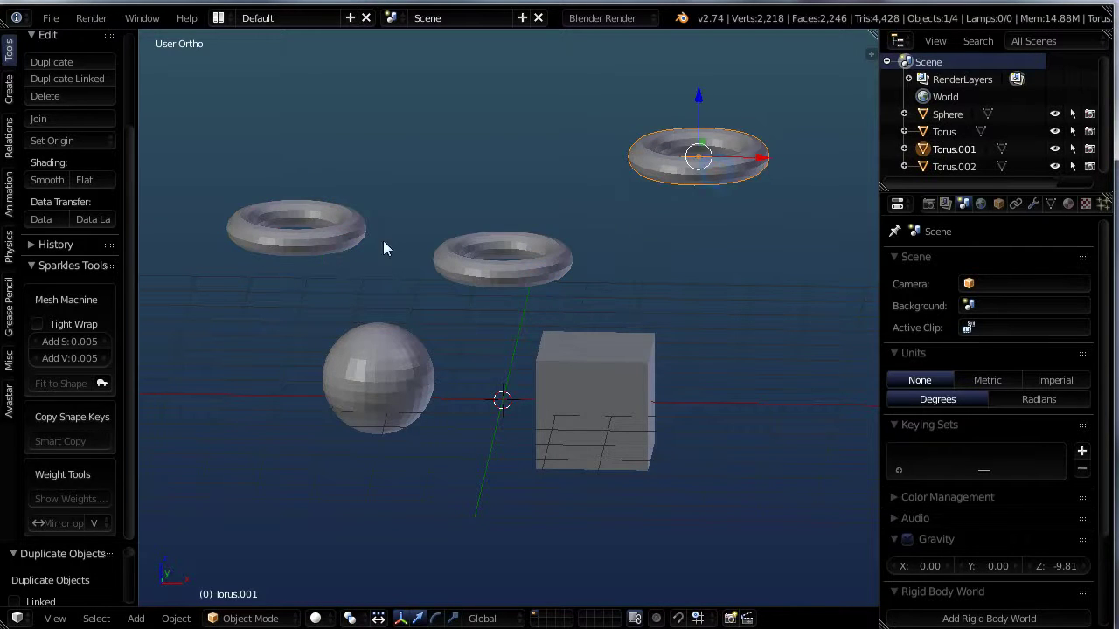
right_click(294, 243)
Select the sphere-and-cube object with all three tori, making the torus above the sphere active, and join them into one object
right_click(367, 412)
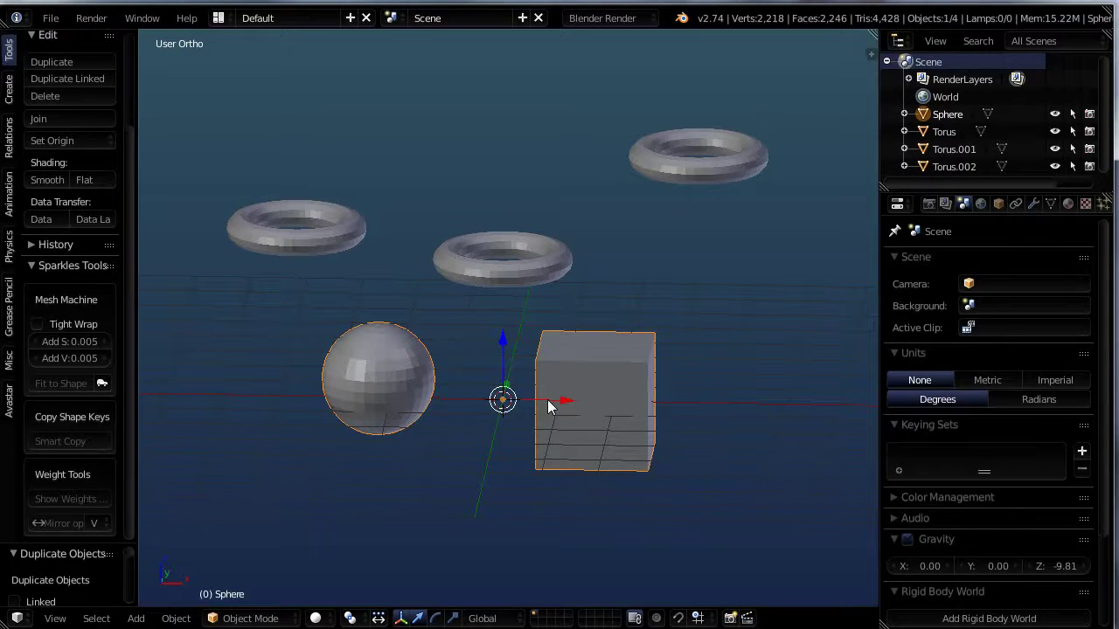
shift+right_click(710, 156)
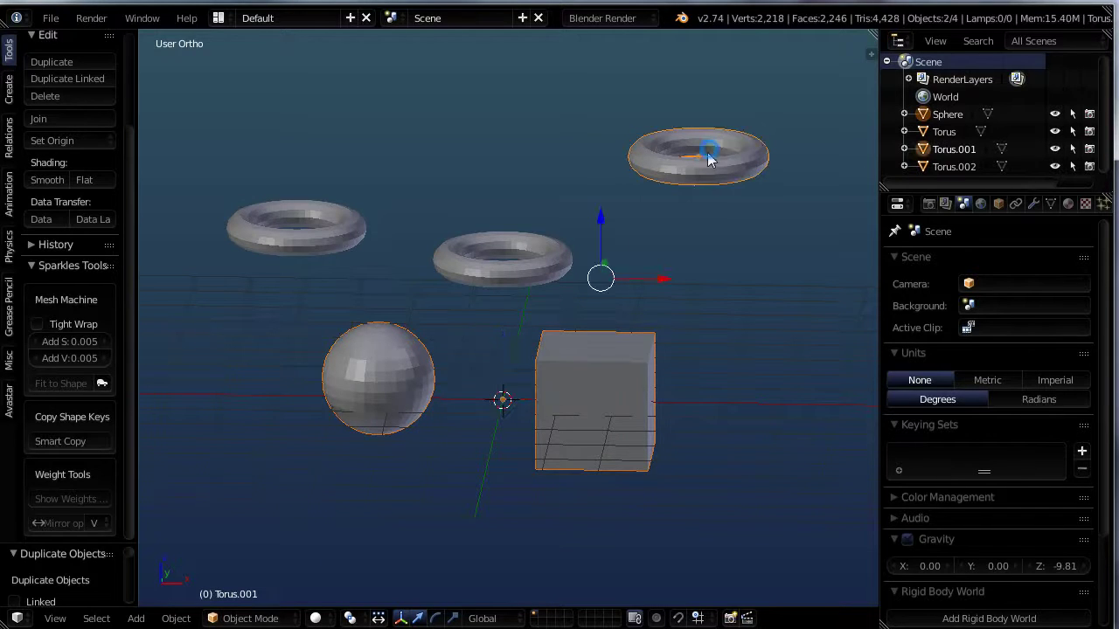
shift+right_click(530, 265)
shift+right_click(325, 244)
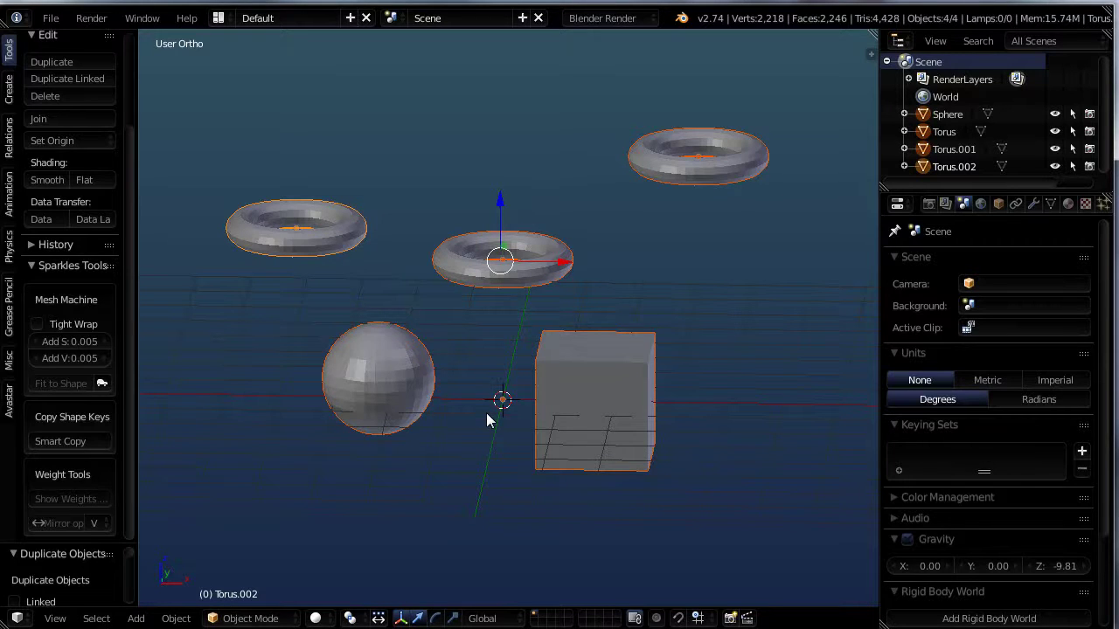
key(ctrl+j)
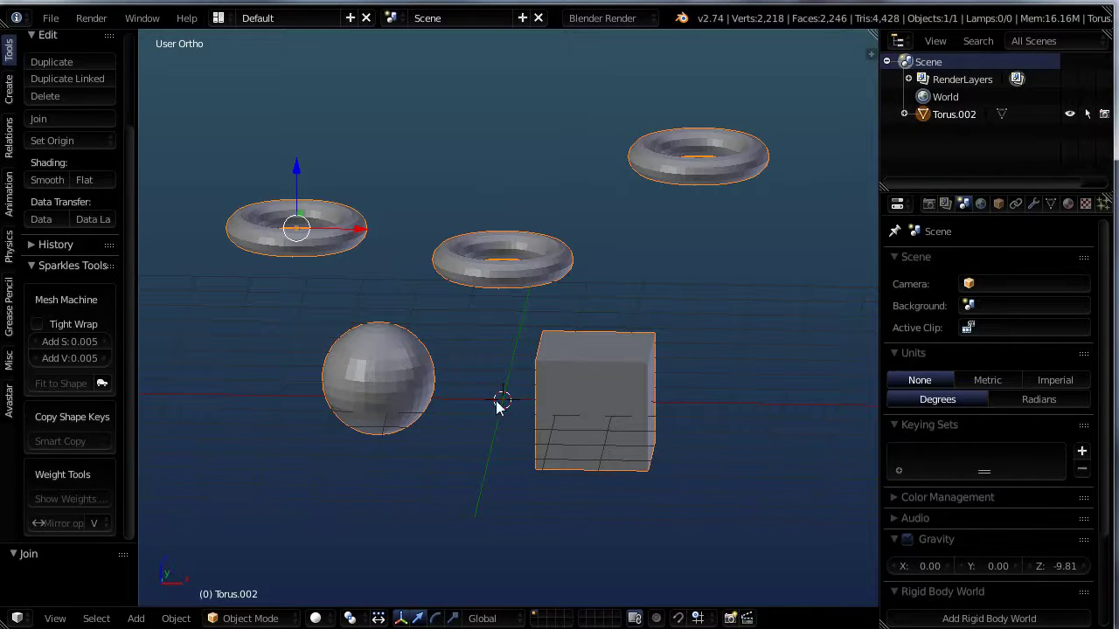
Deselect and reselect the joined object to check that all its parts select together
right_click(619, 428)
key(a)
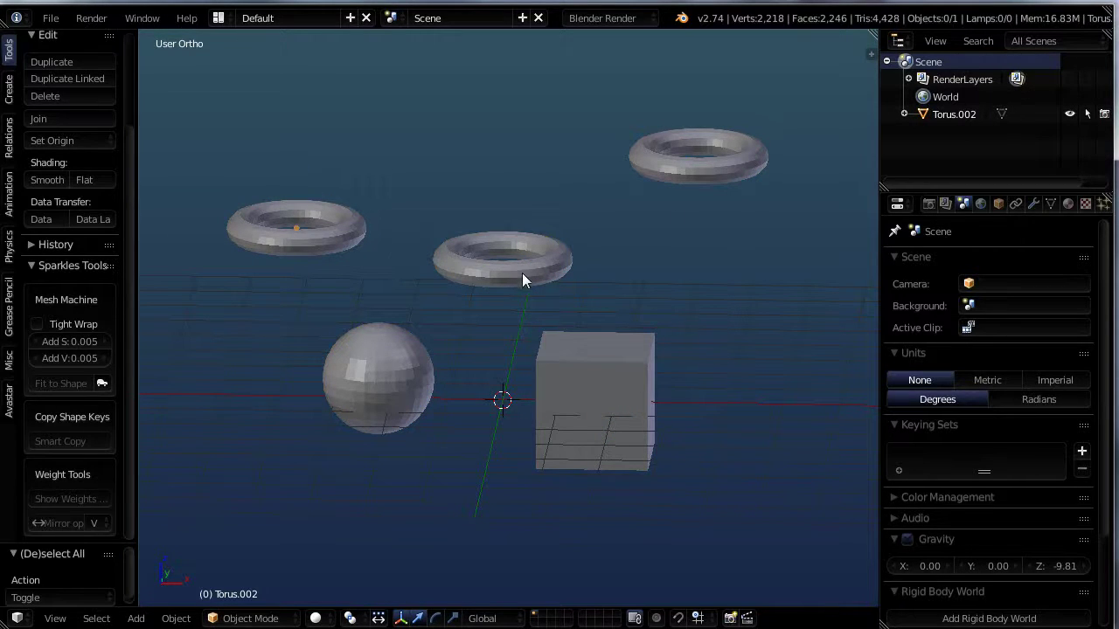
key(a)
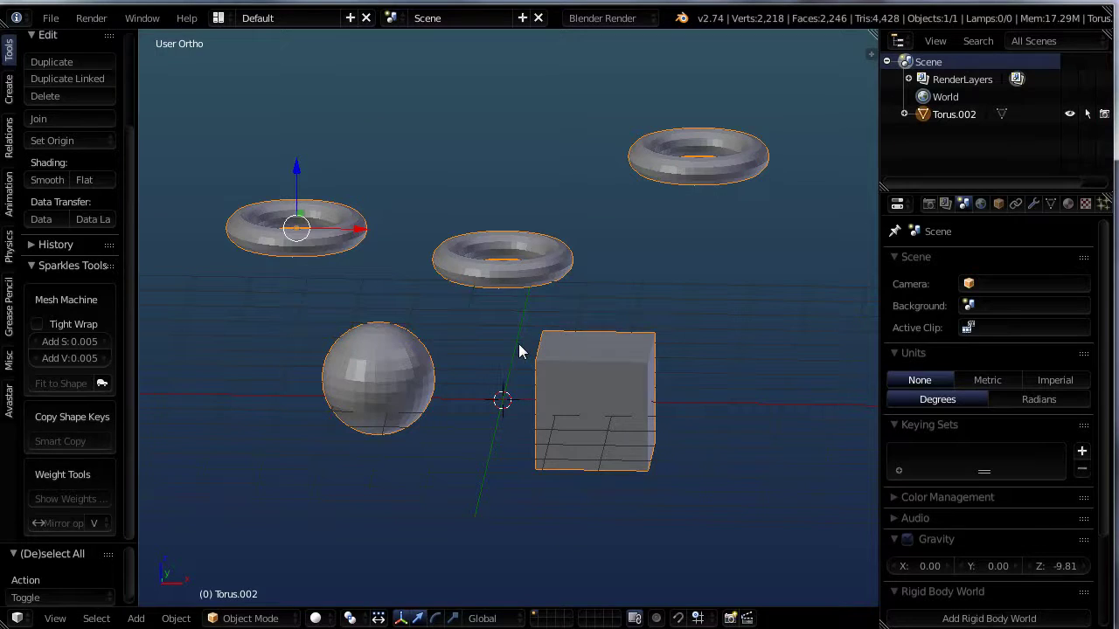
Enter Edit Mode on the joined object and select a vertex on the middle torus, followed by one on the torus above the cube
key(Tab)
right_click(492, 284)
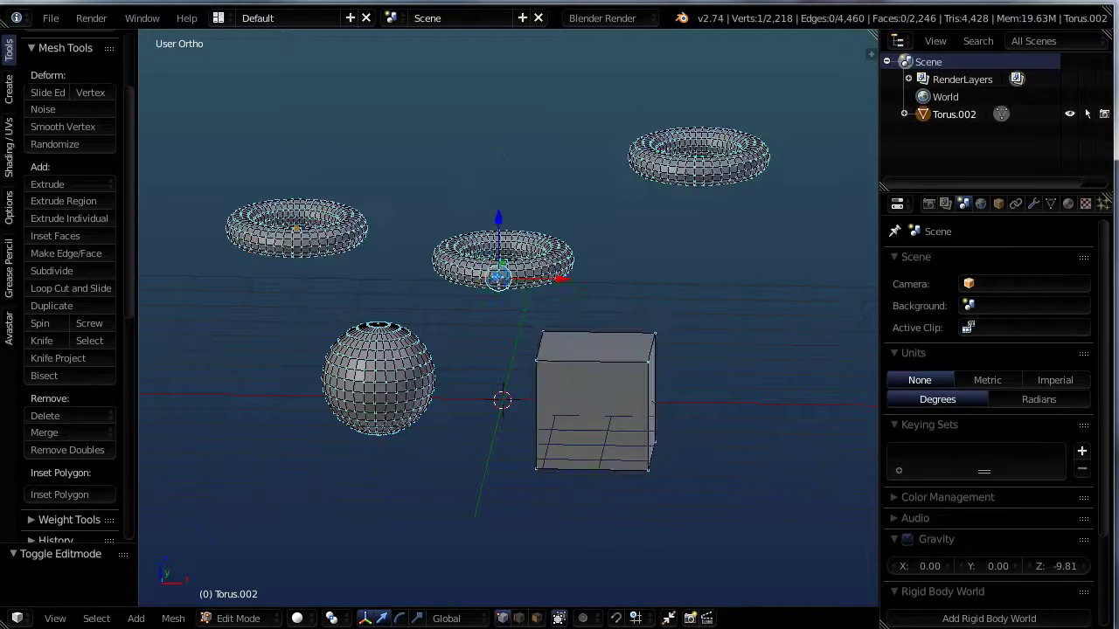
right_click(662, 181)
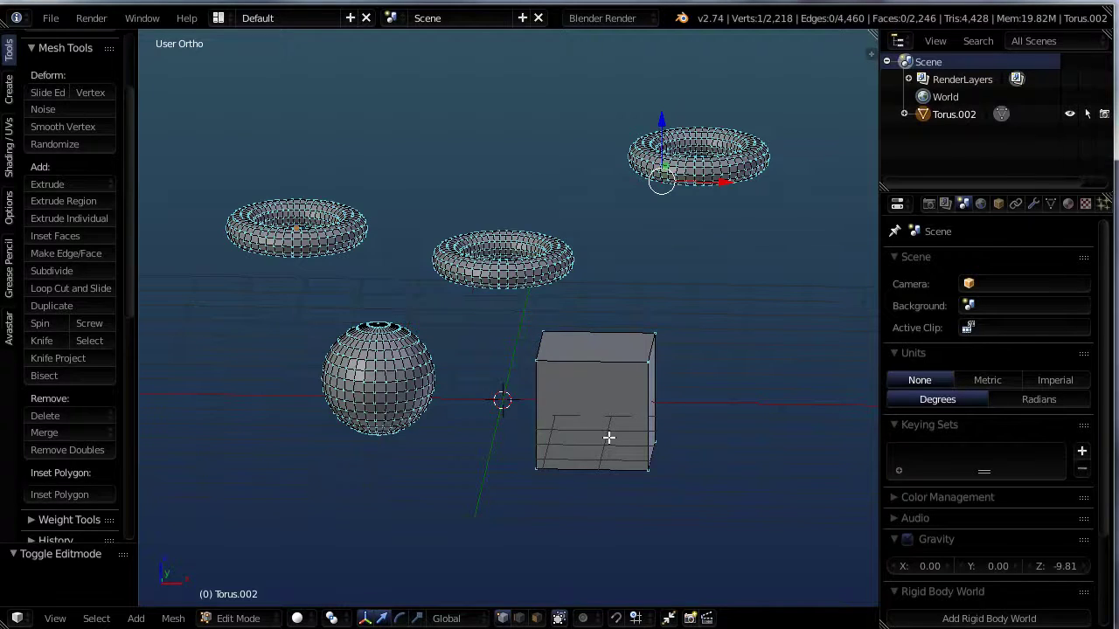
key(Tab)
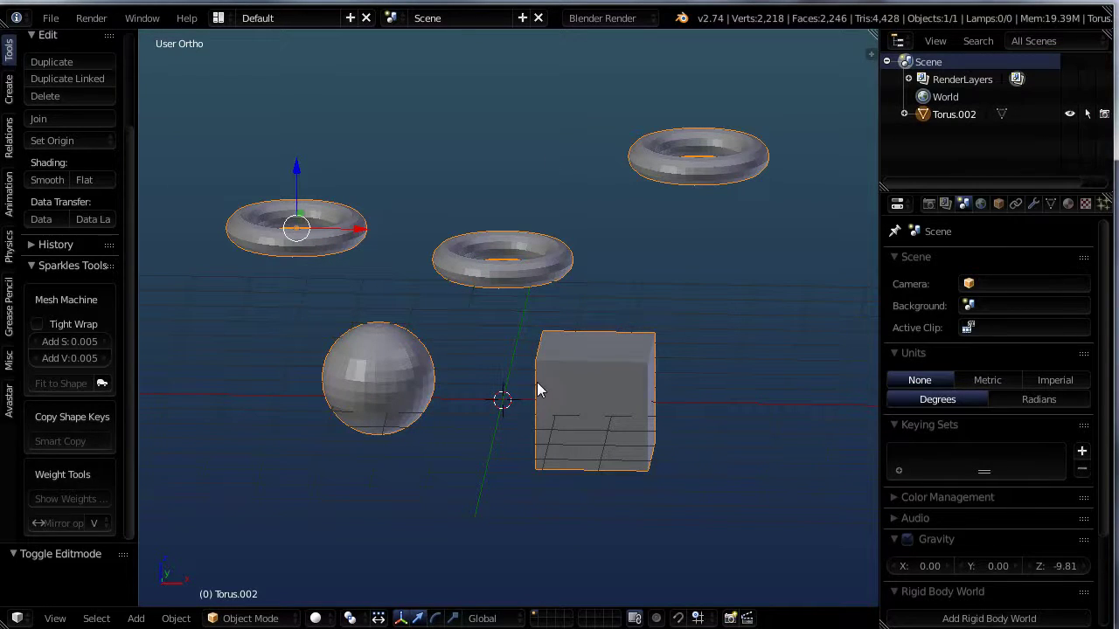
key(Tab)
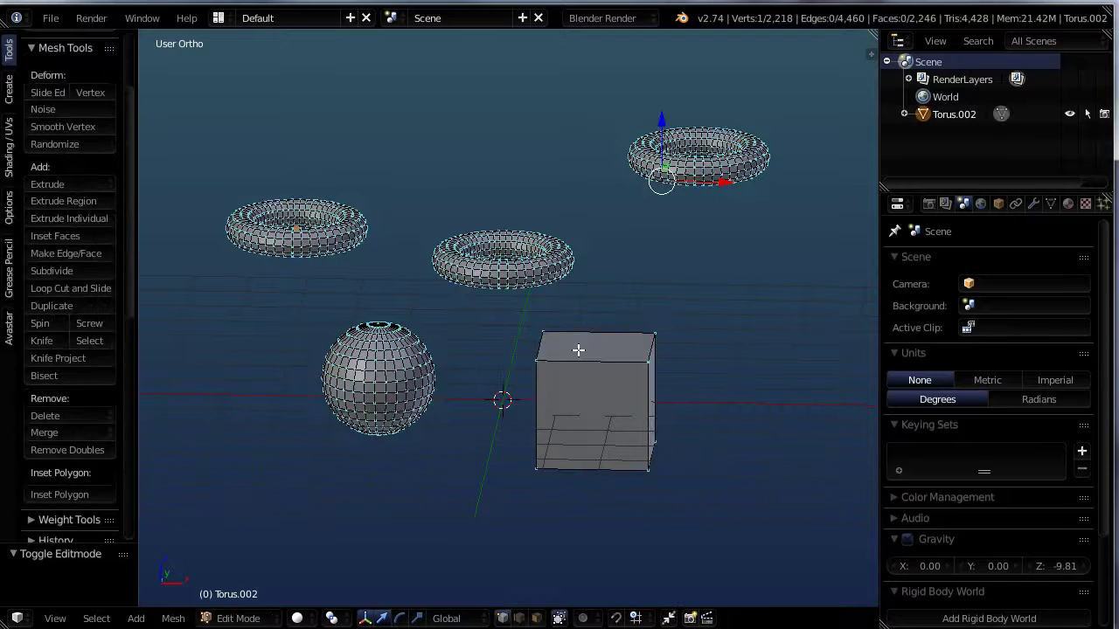
middle_drag(574, 352, 565, 400)
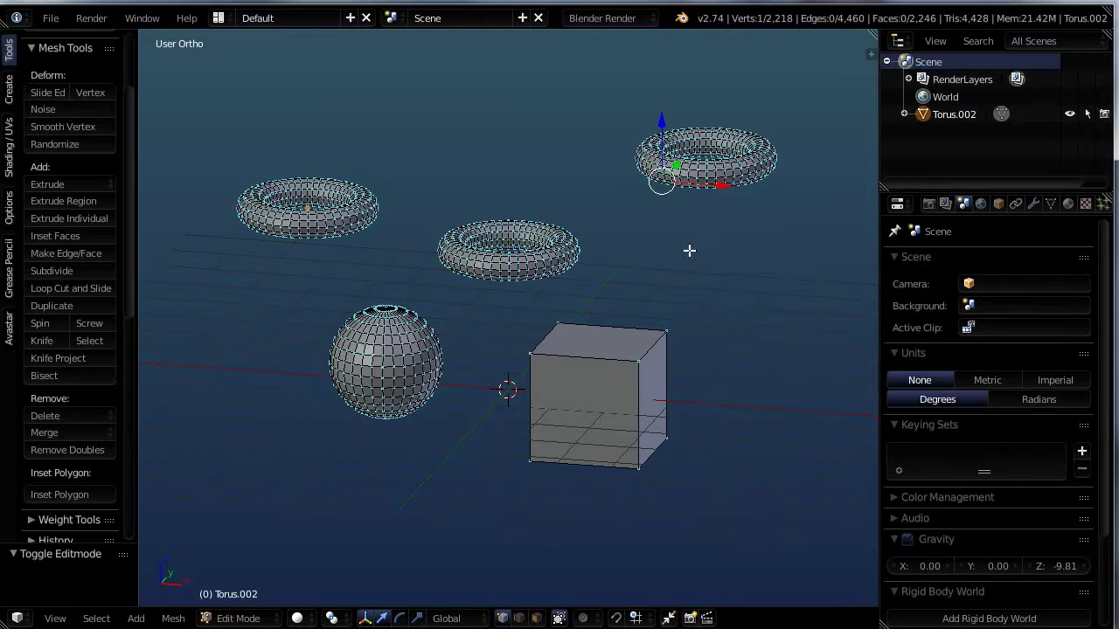
Clear the vertex selection and select the linked geometry of each part one by one: the three tori, the sphere and the cube
key(a)
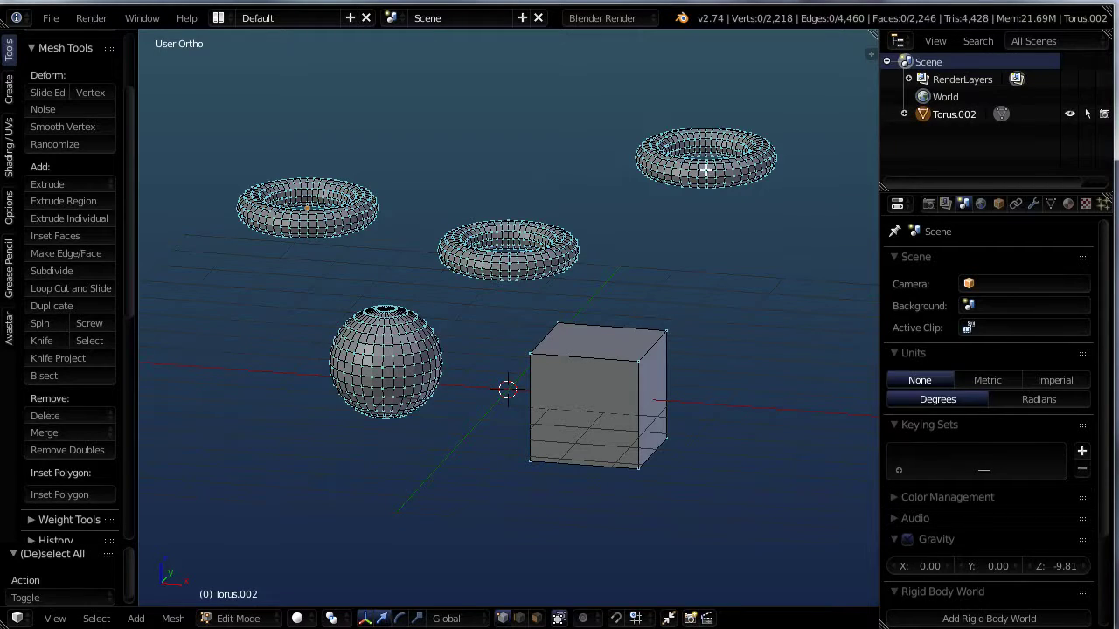
key(l)
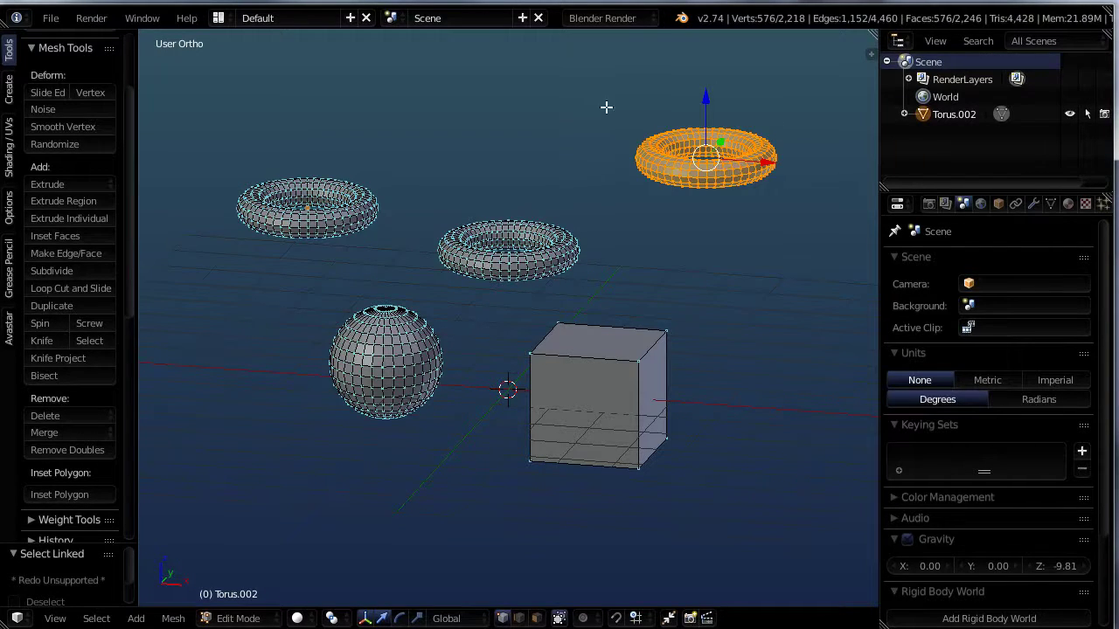
middle_drag(783, 204, 768, 226)
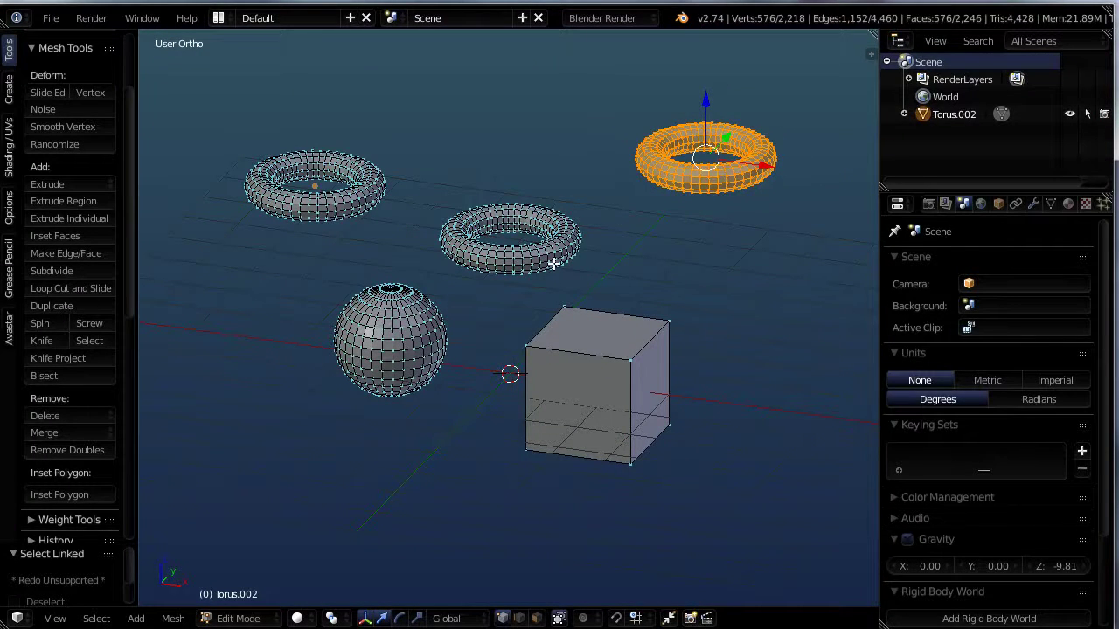
key(l)
key(l)
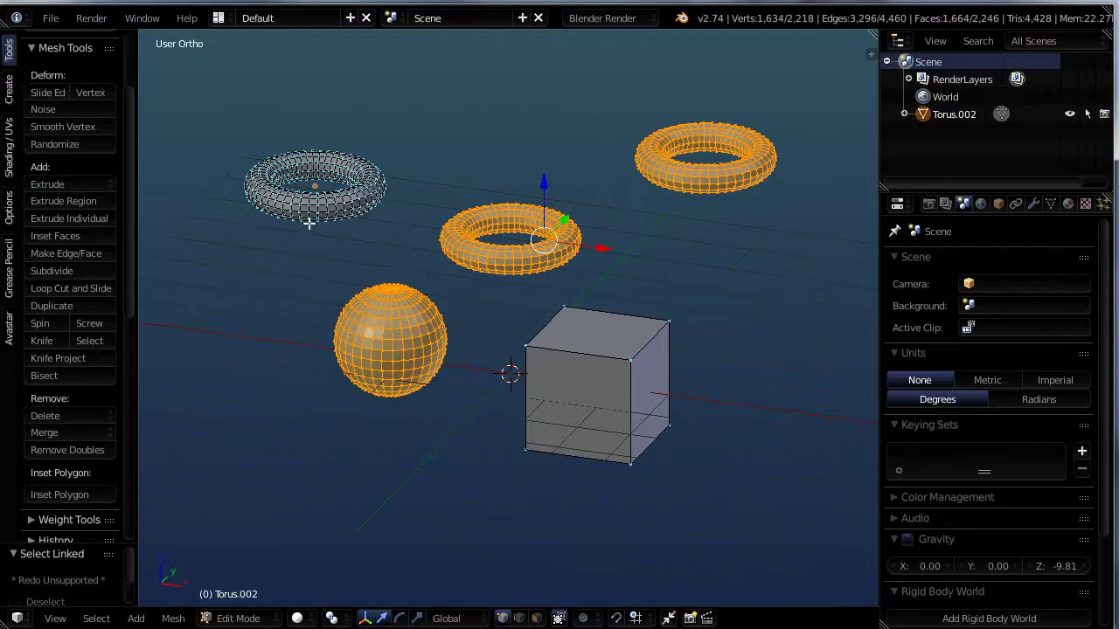
key(l)
key(l)
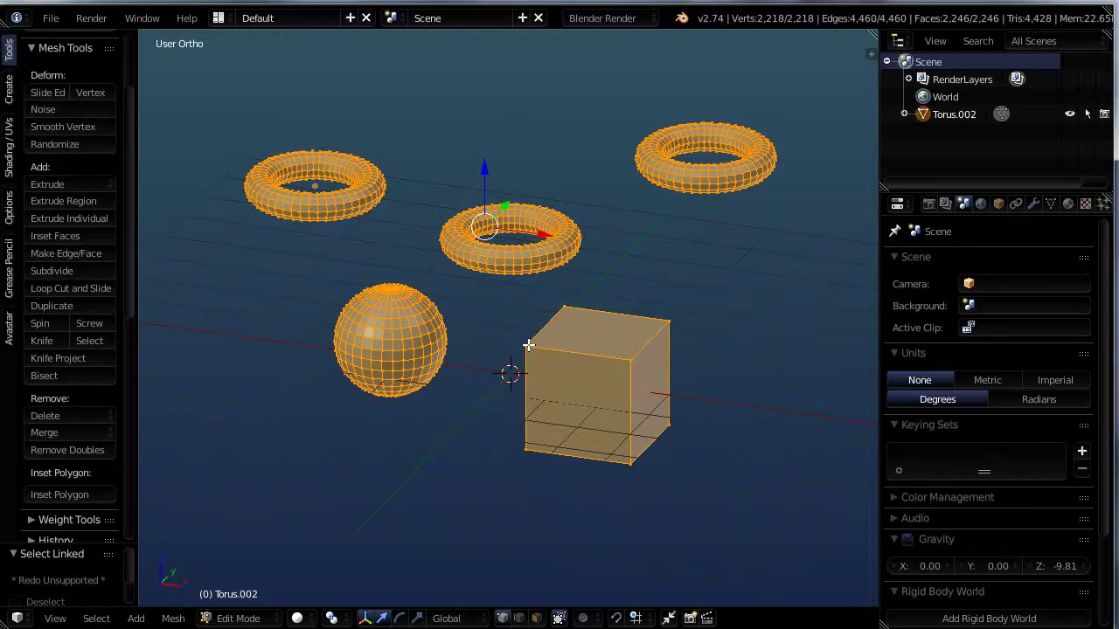
Deselect the linked geometry of the cube, the sphere and the three tori one at a time
key(shift+l)
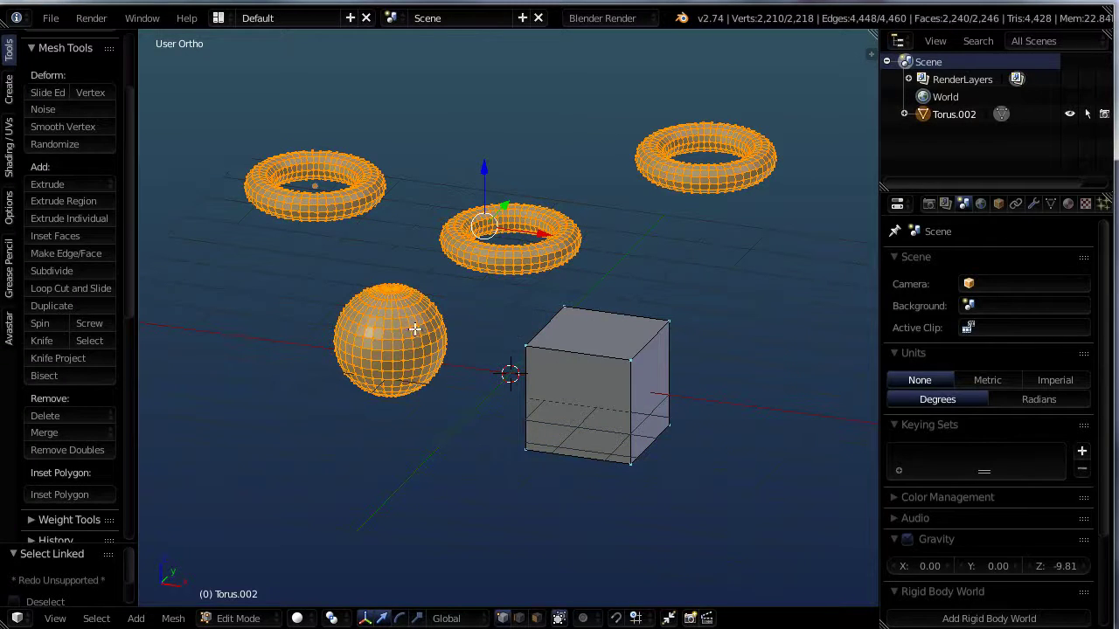
key(shift+l)
key(shift+l)
key(shift+l)
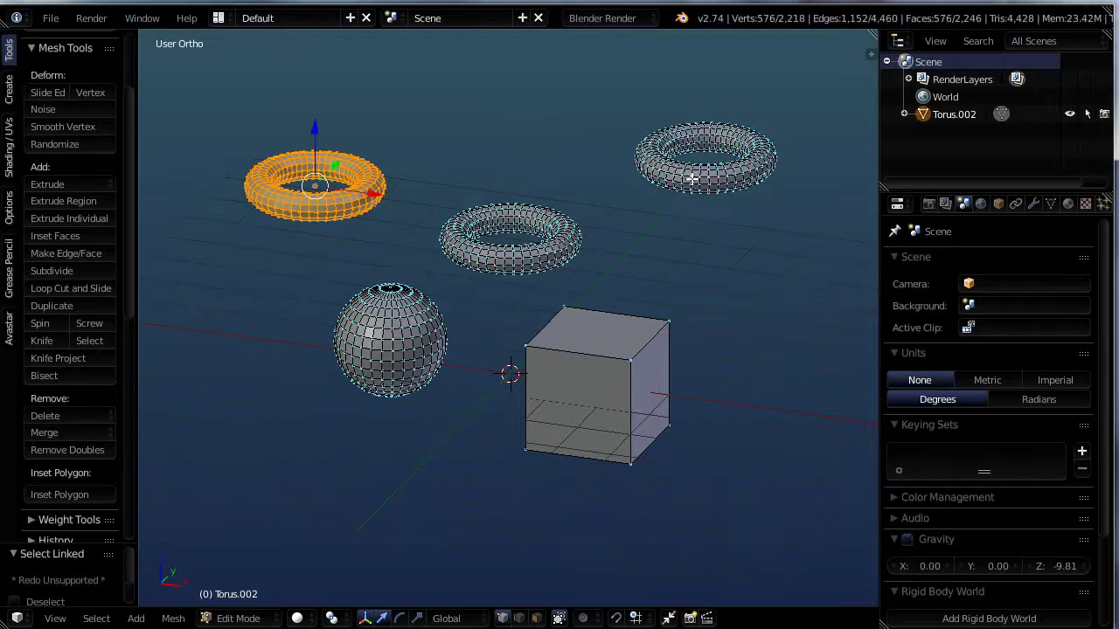
key(shift+l)
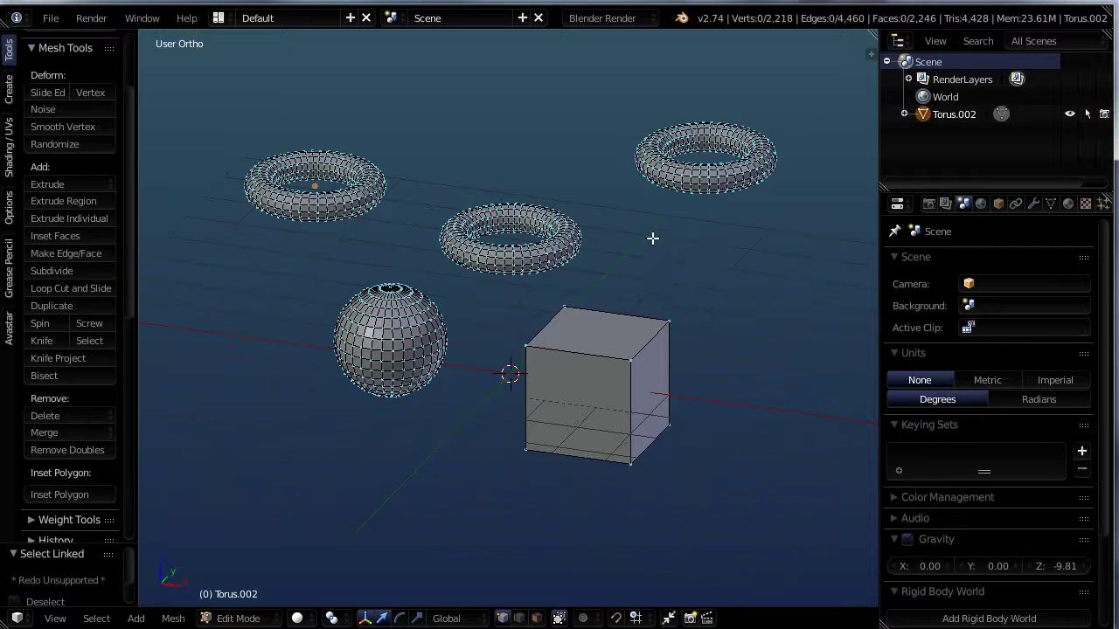
Select the linked geometry of the torus above the cube and separate it into its own object by Selection
key(l)
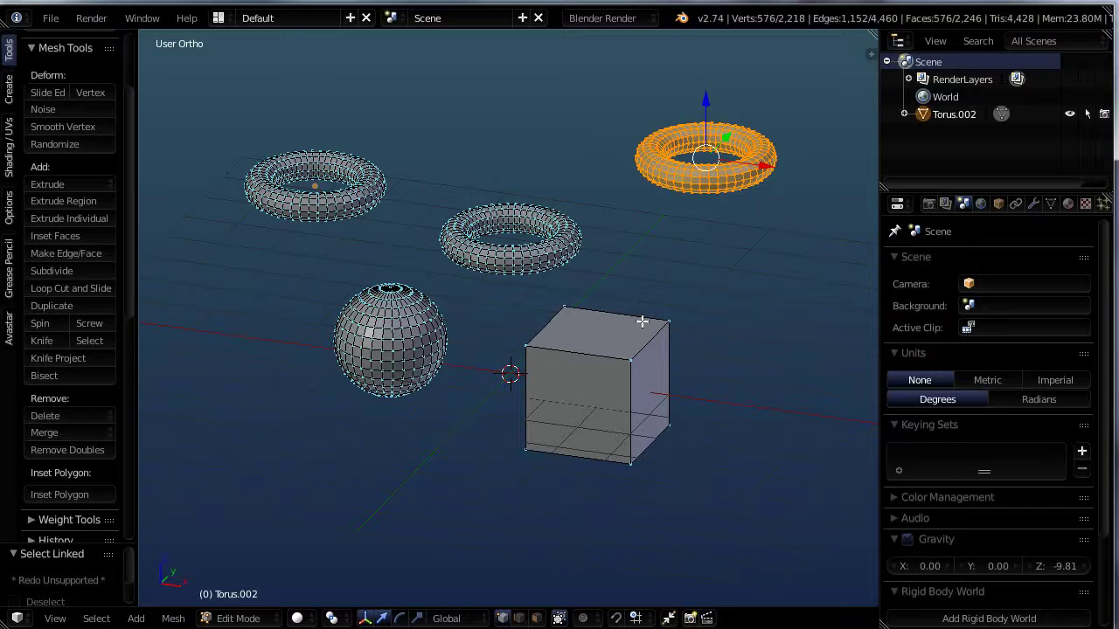
key(p)
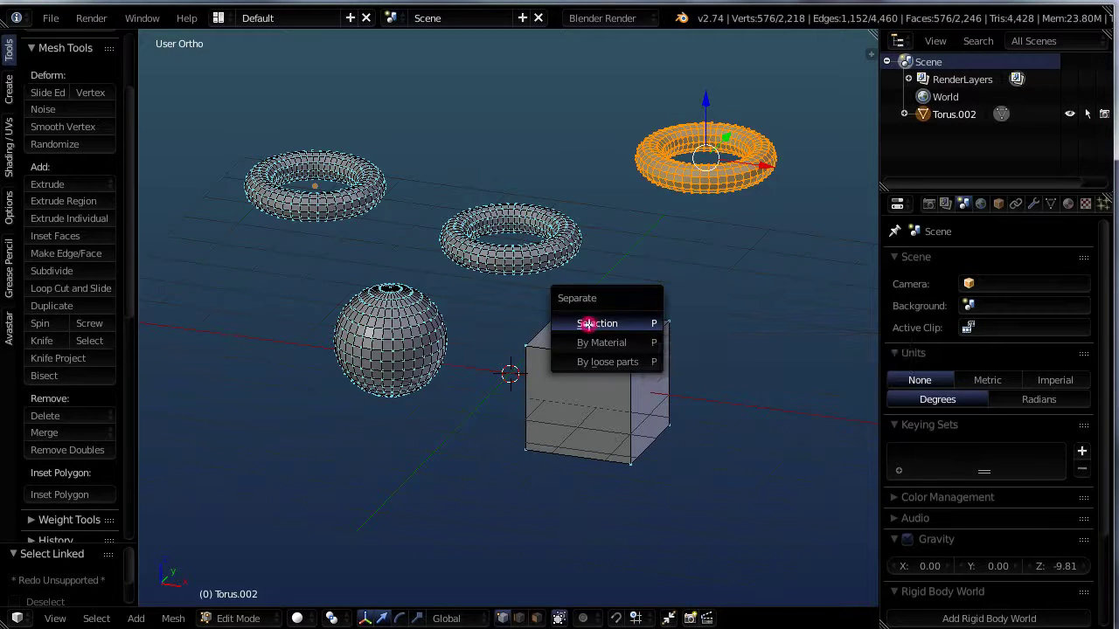
click(585, 324)
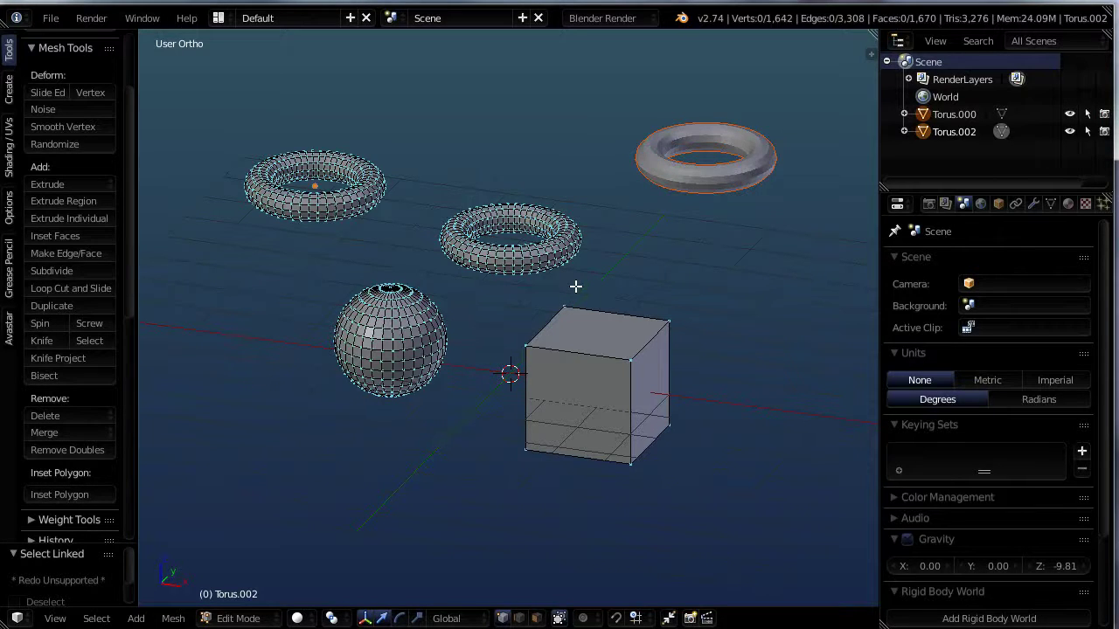
Select all remaining geometry and separate it into individual objects by loose parts
key(a)
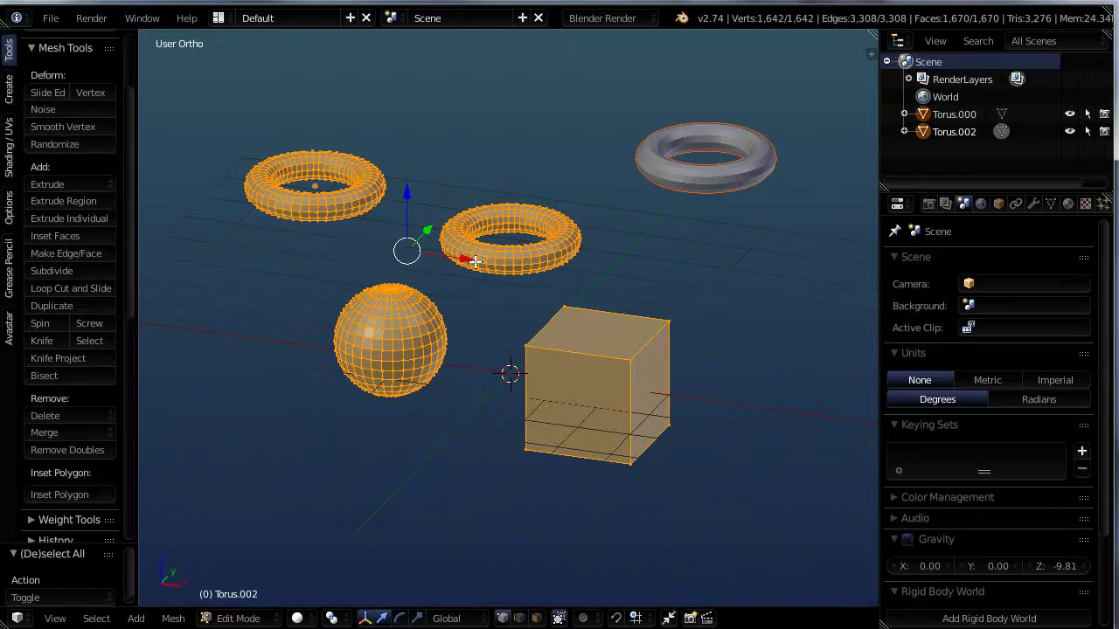
key(p)
middle_drag(542, 422, 592, 452)
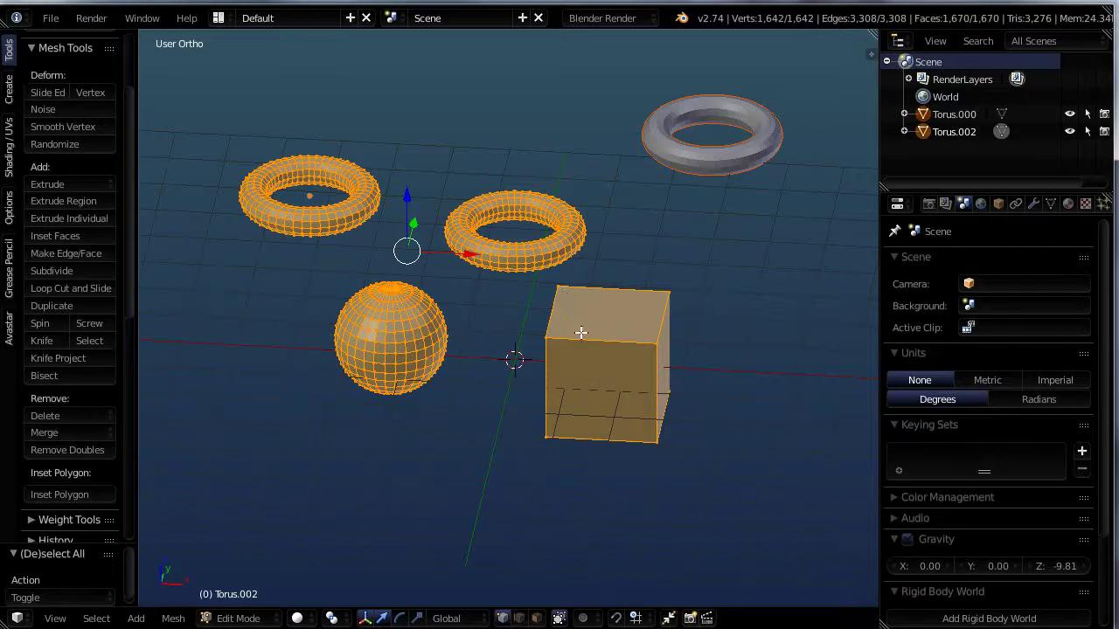
key(p)
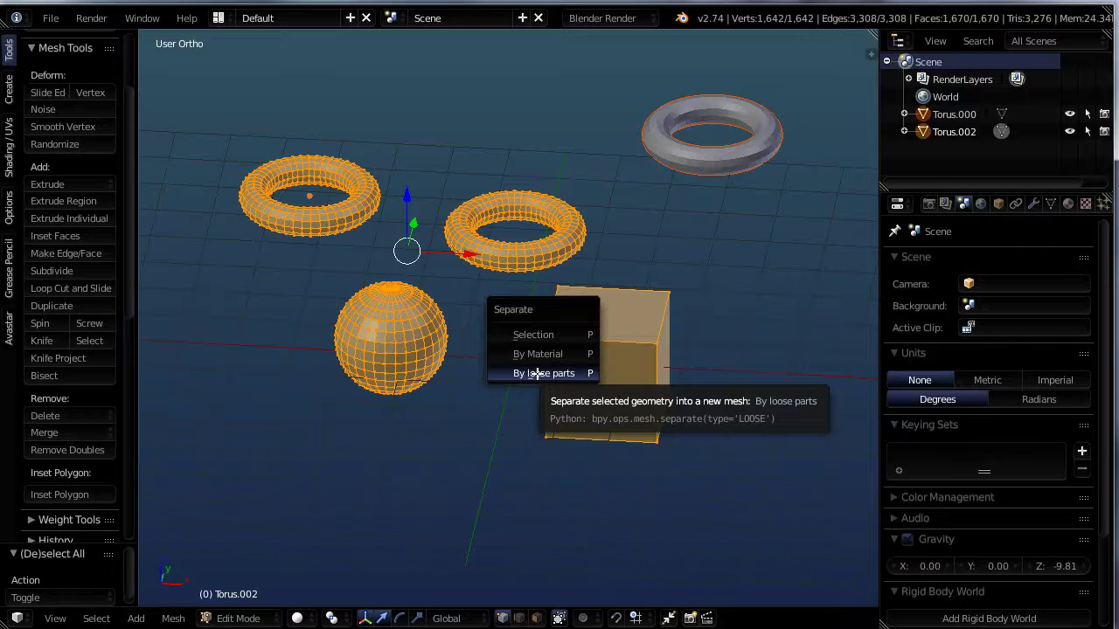
click(537, 373)
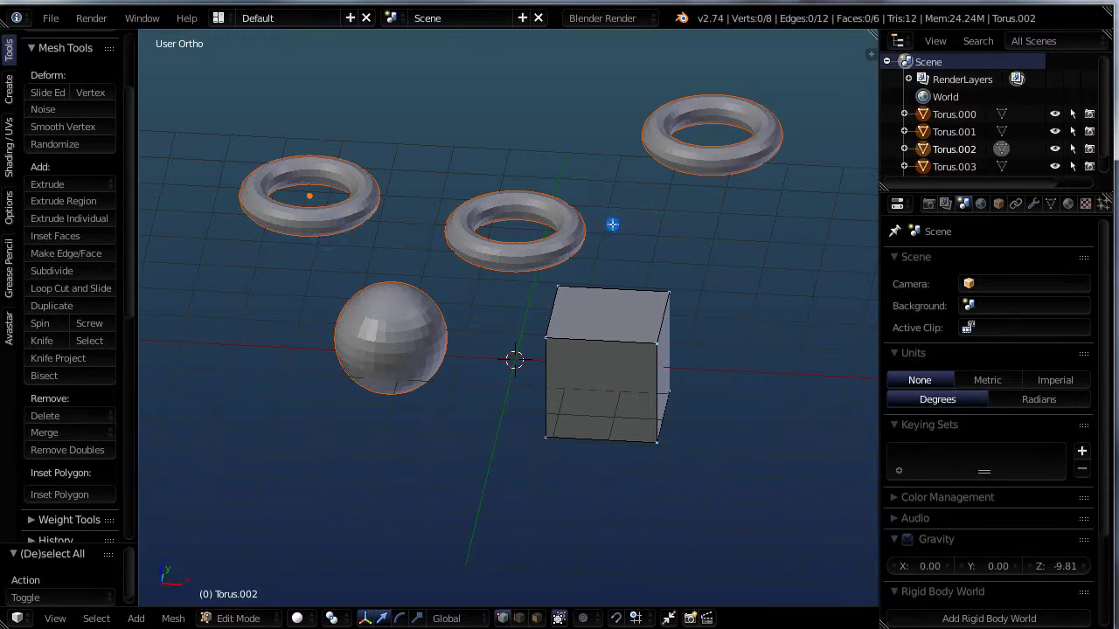
Toggle the cube's mesh selection, return to Object Mode and select each of the five parts to check that they are separate objects
key(a)
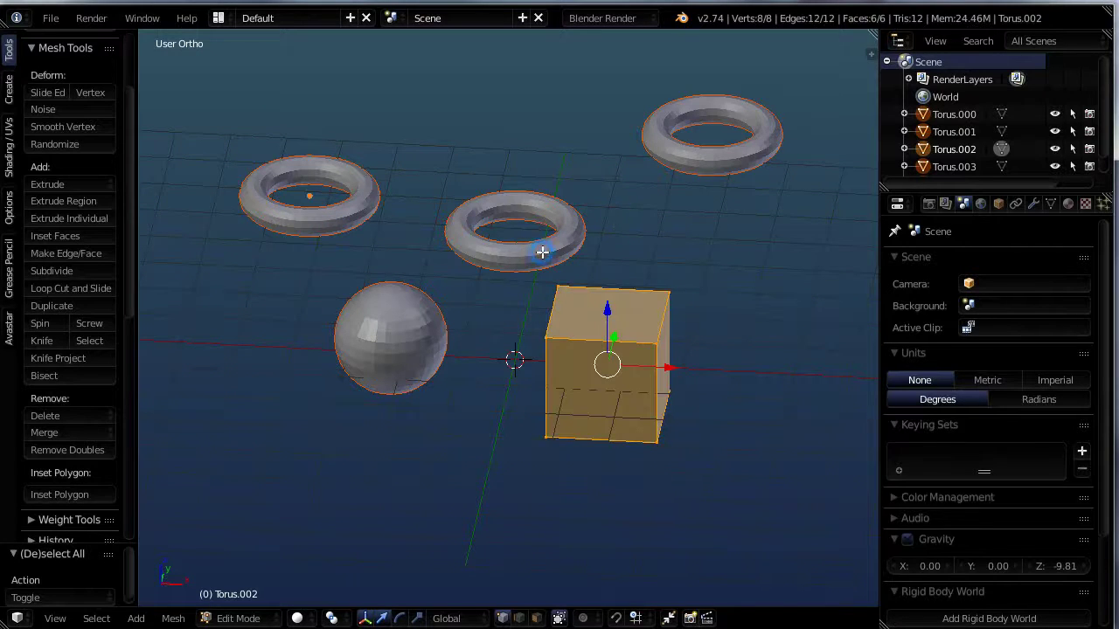
key(a)
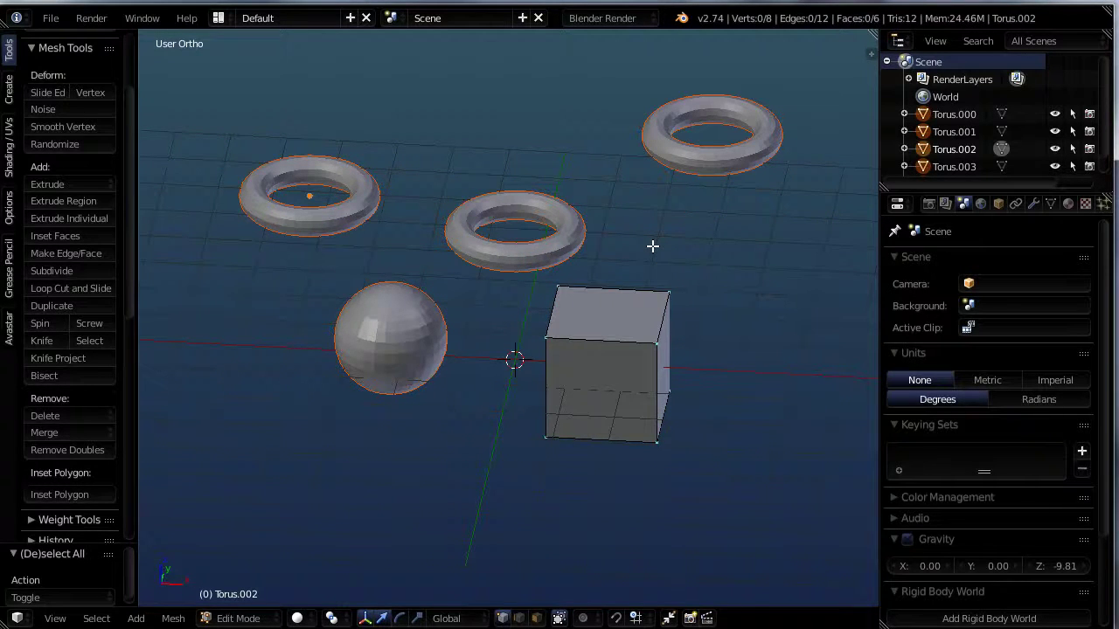
key(Tab)
right_click(475, 251)
right_click(387, 318)
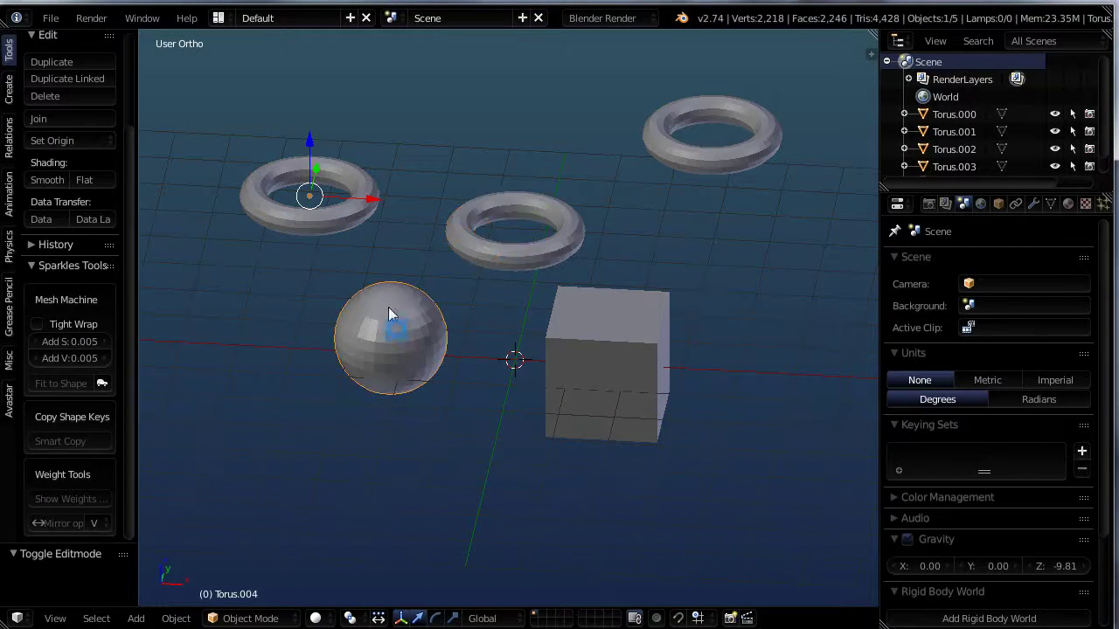
right_click(337, 215)
right_click(663, 155)
right_click(602, 342)
right_click(529, 260)
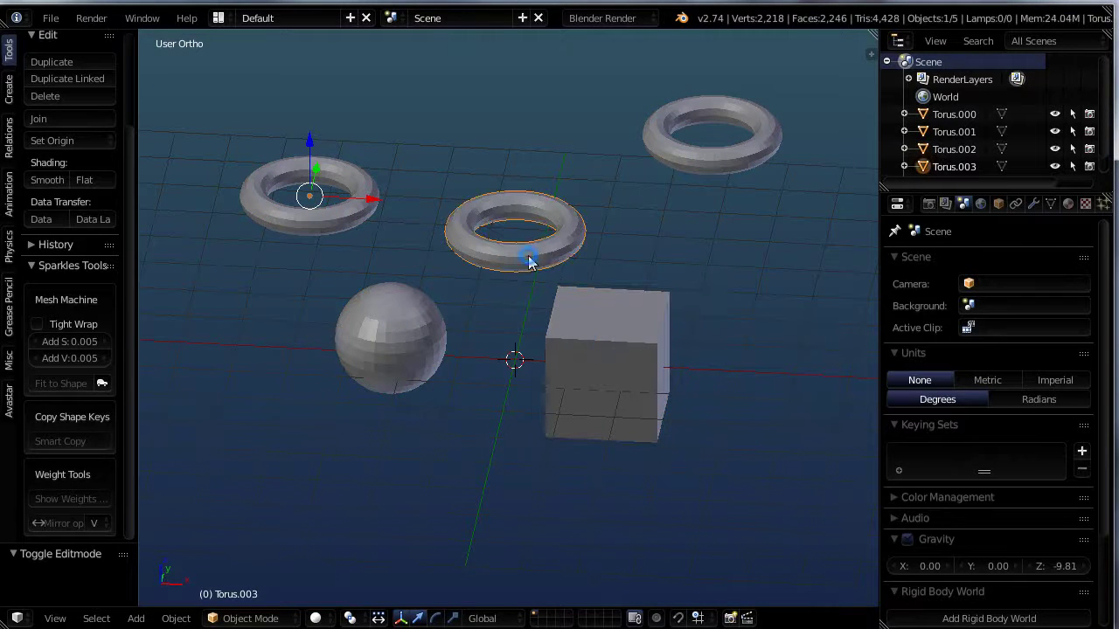
Select the cube, the middle torus, the sphere and the torus above the cube in turn to examine where each object's origin lies
middle_drag(621, 359, 669, 306)
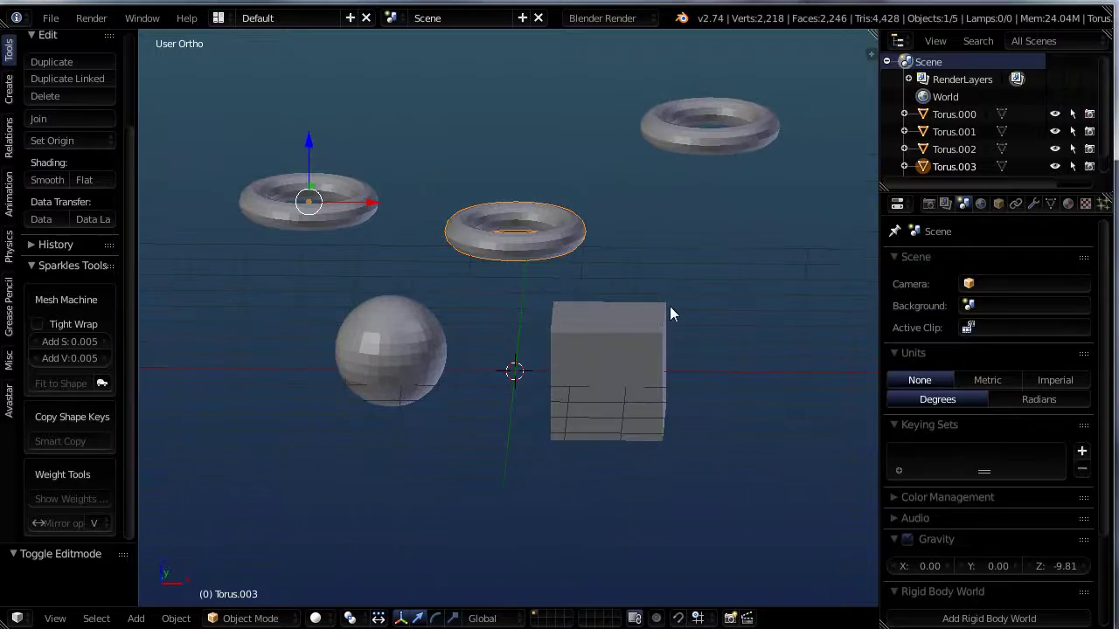
right_click(635, 370)
middle_drag(635, 370, 603, 398)
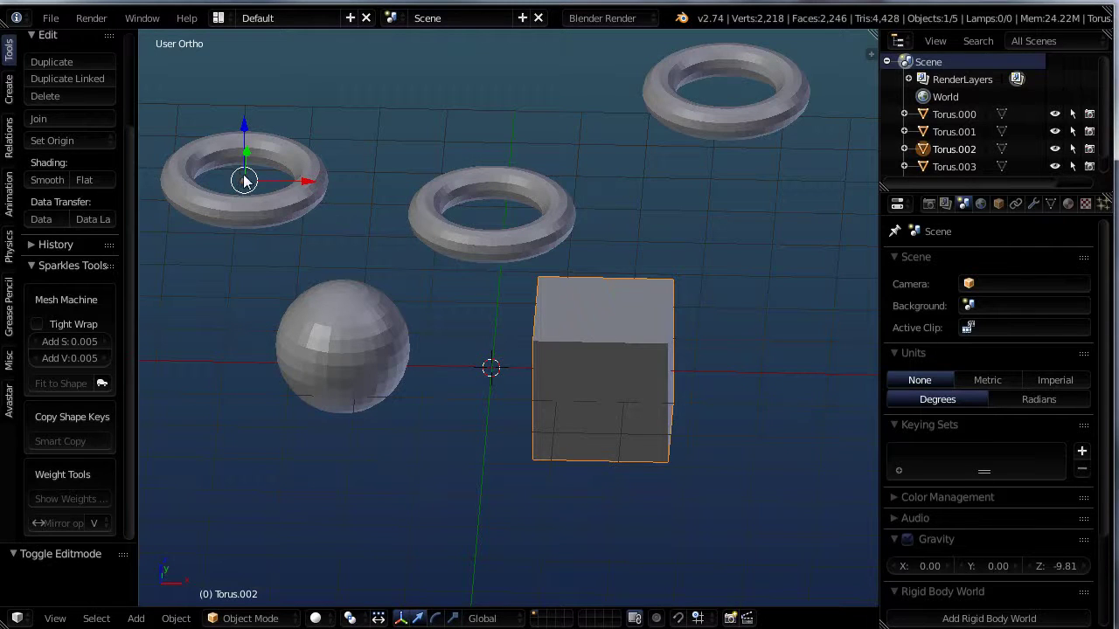
right_click(536, 234)
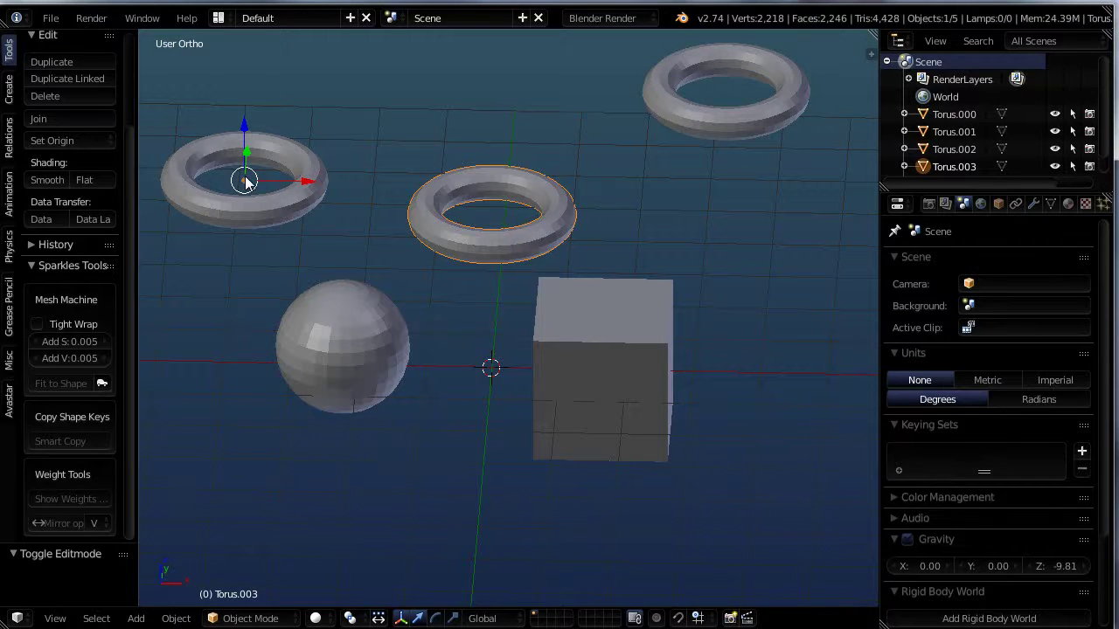
right_click(336, 326)
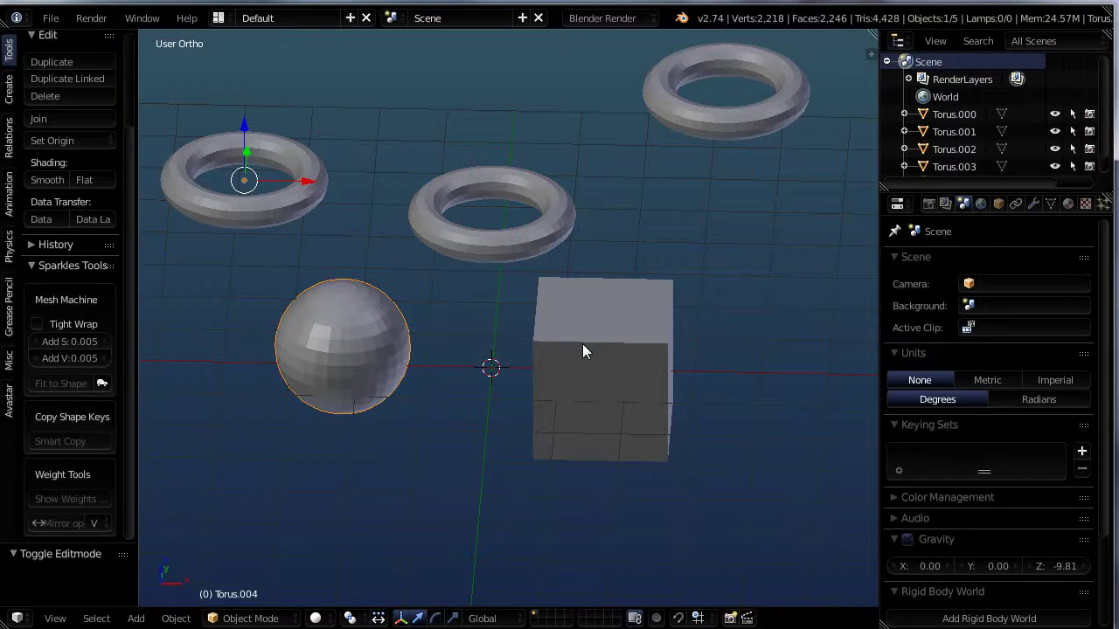
right_click(688, 133)
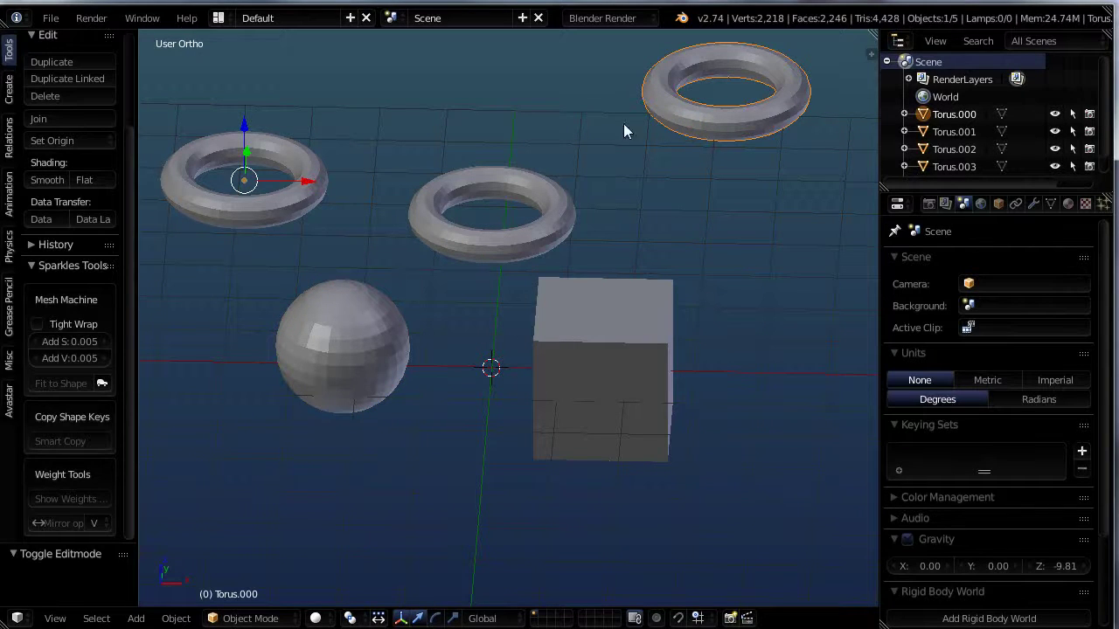
In Edit Mode, move the whole mesh of the torus above the sphere about 2.81 X, 0.61 Y and 0.91 Z, and return to Object Mode
right_click(254, 213)
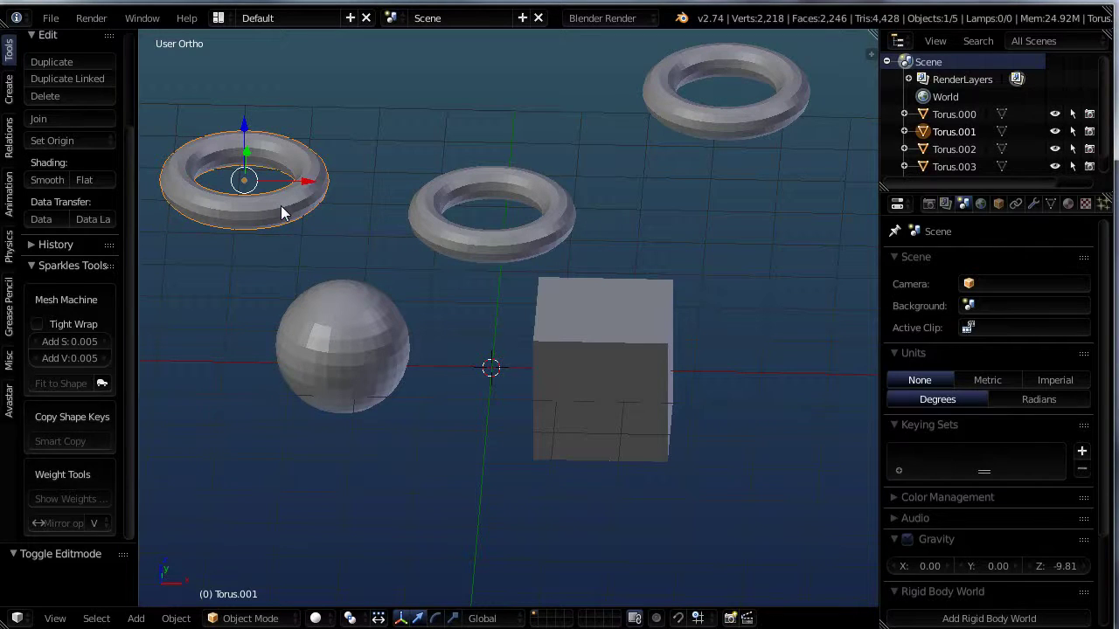
key(Tab)
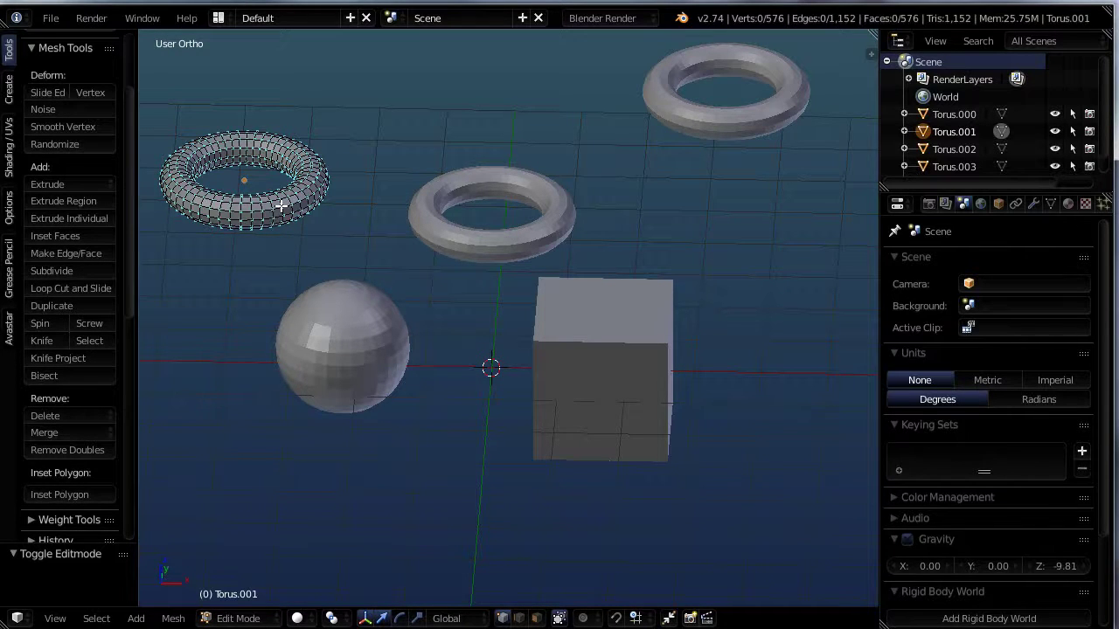
key(l)
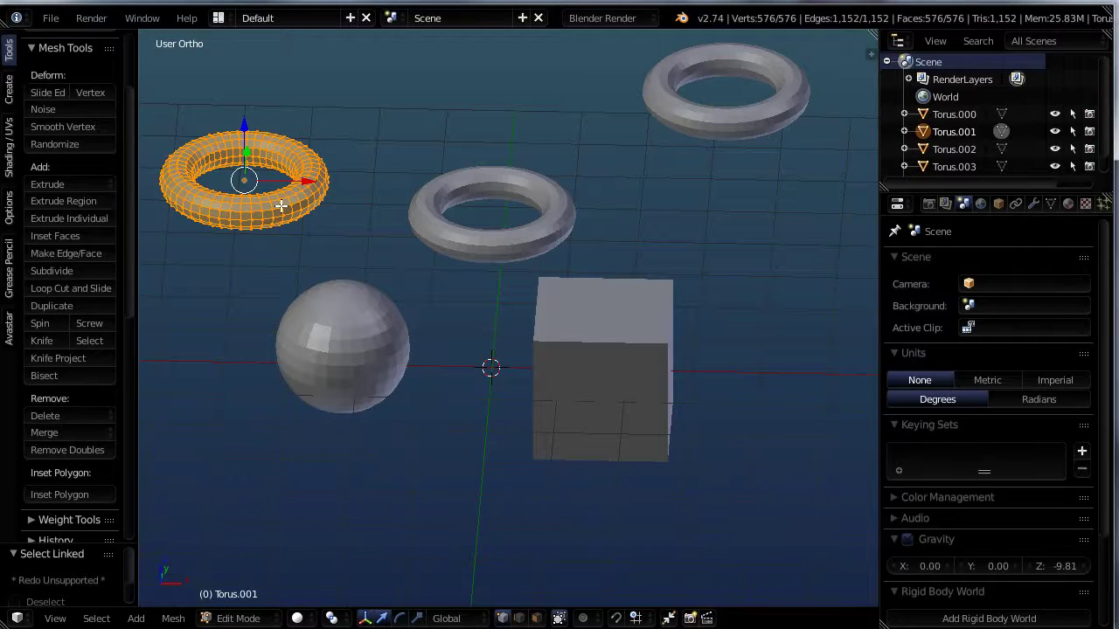
key(g)
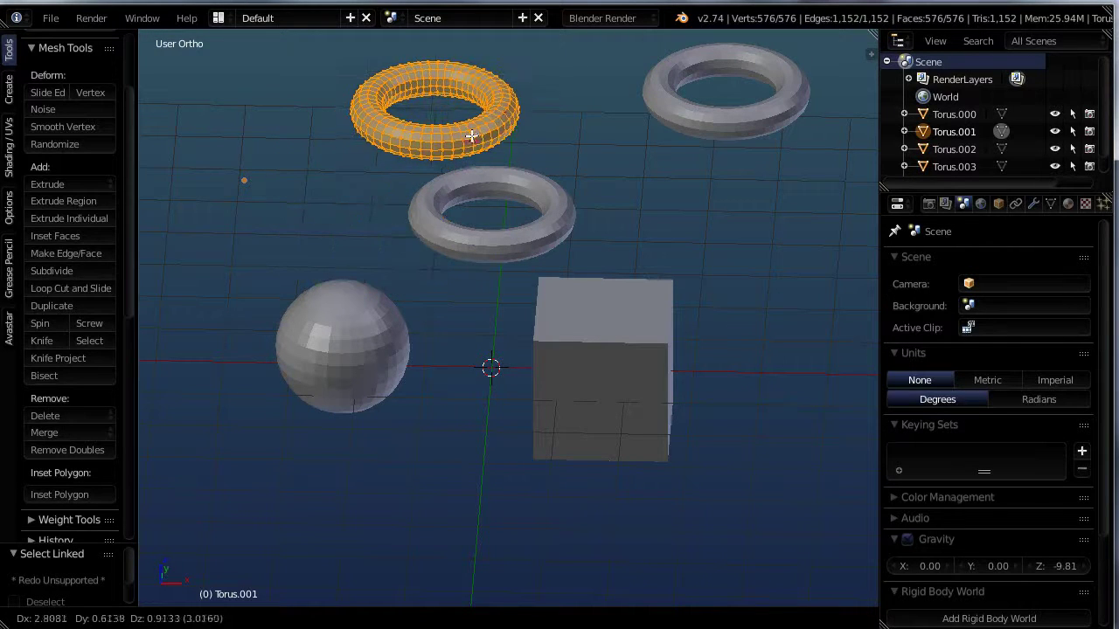
click(471, 135)
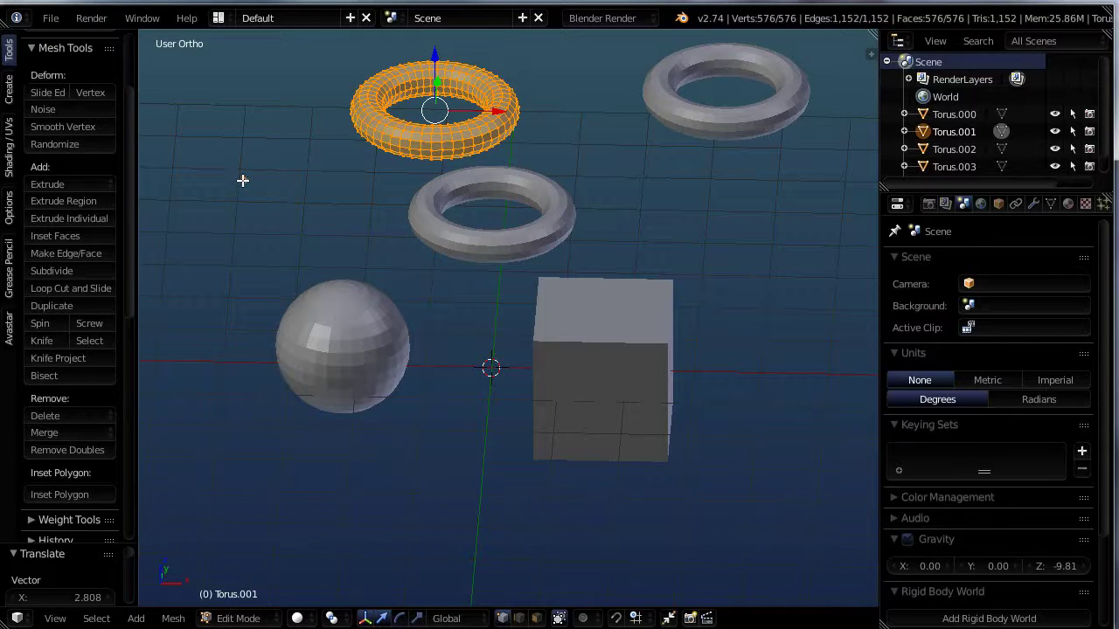
key(Tab)
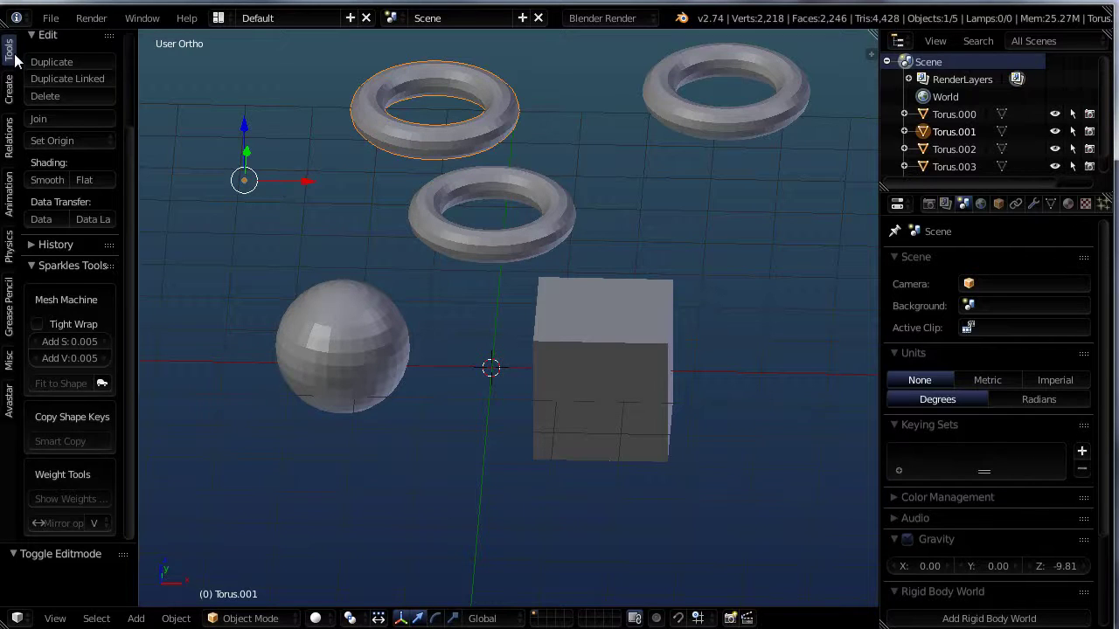
Try setting the moved torus's Geometry to Origin, and undo it
click(52, 142)
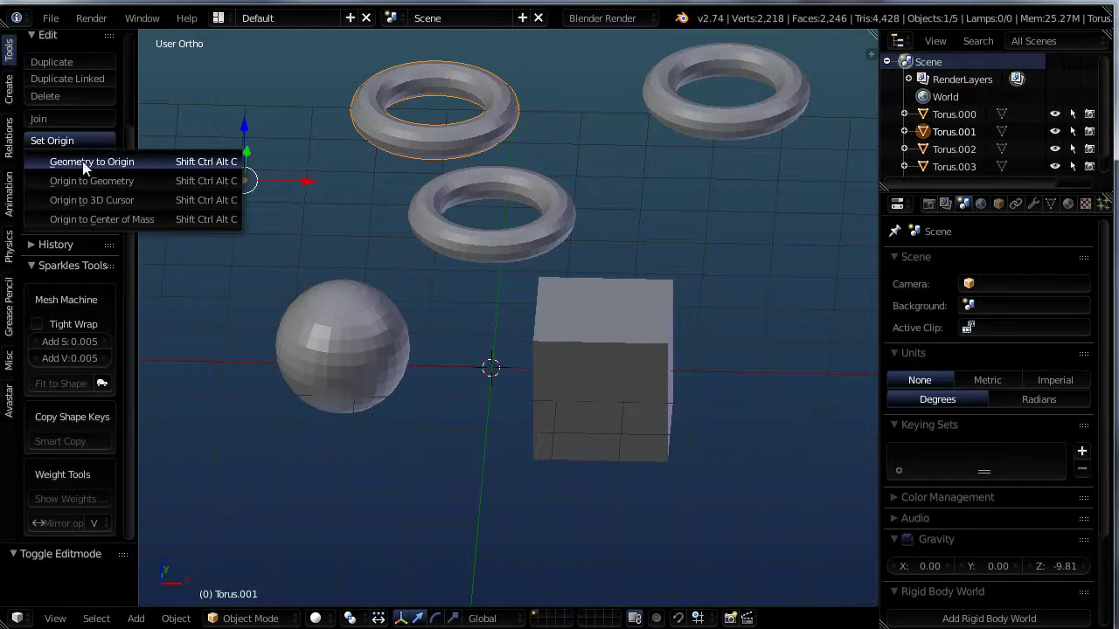
click(87, 162)
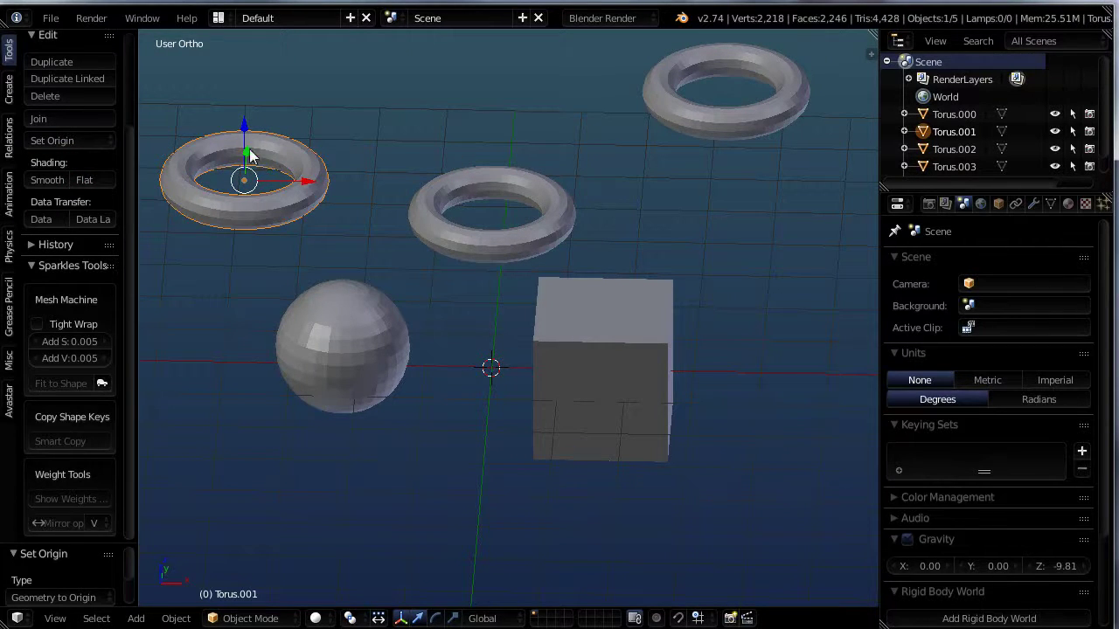
key(ctrl+z)
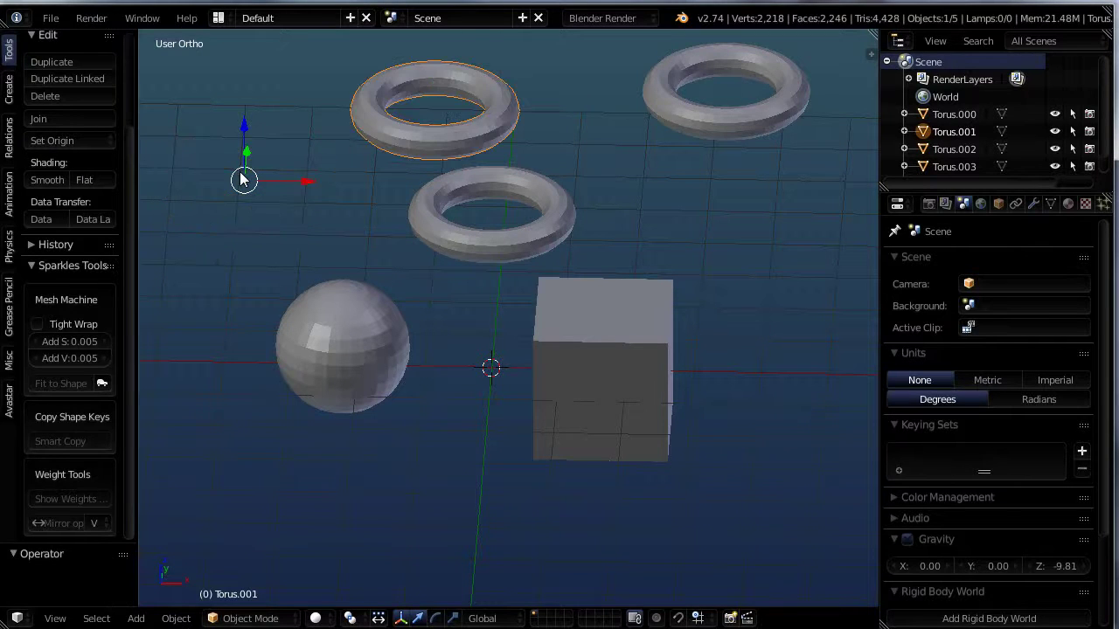
Set the moved torus's Origin to Geometry
click(58, 140)
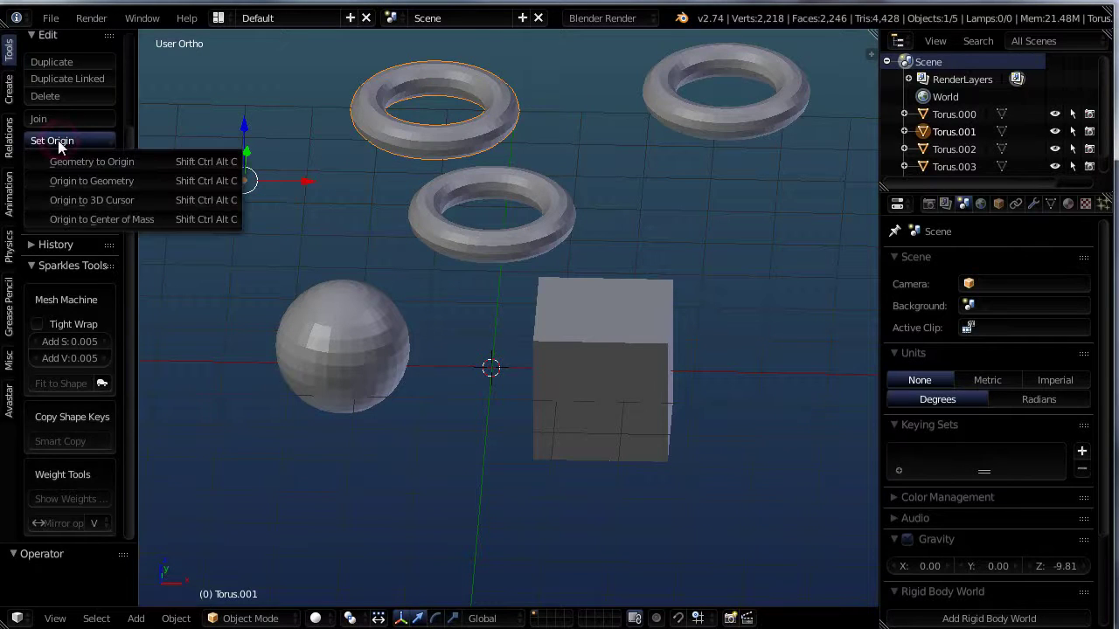
click(95, 180)
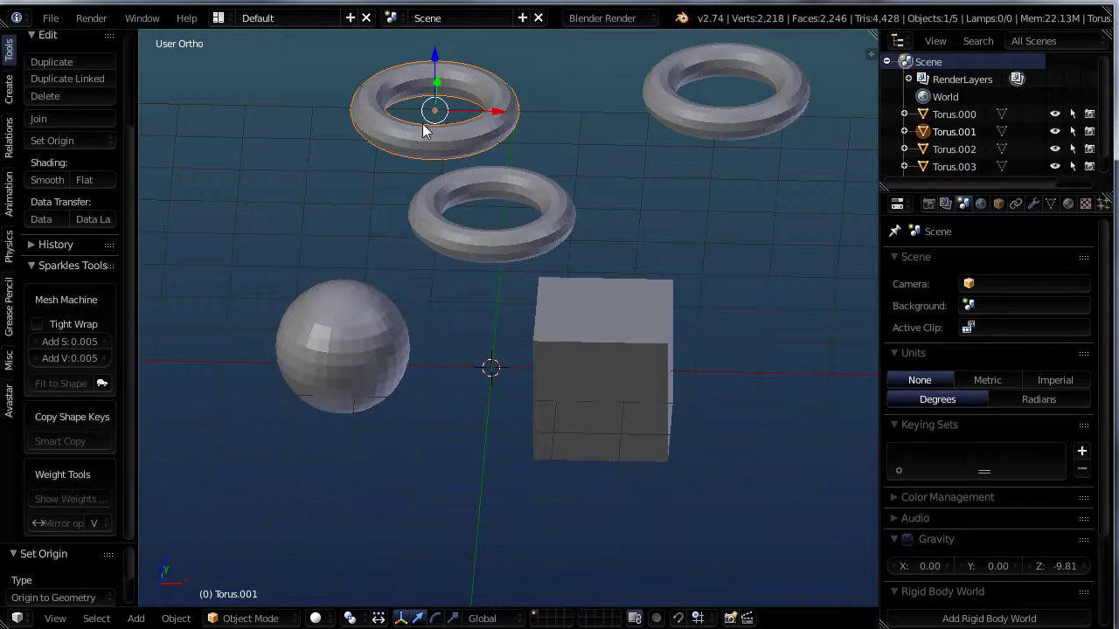
Apply Origin to Geometry to the selected torus again and move the torus about -2.375 along the X axis
click(52, 140)
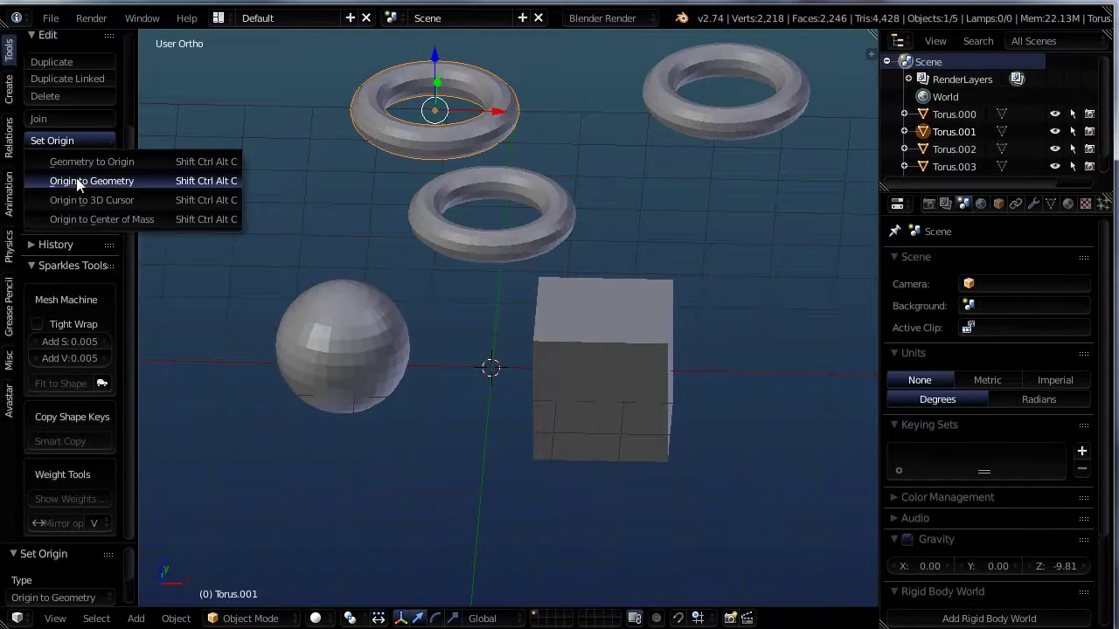
click(77, 180)
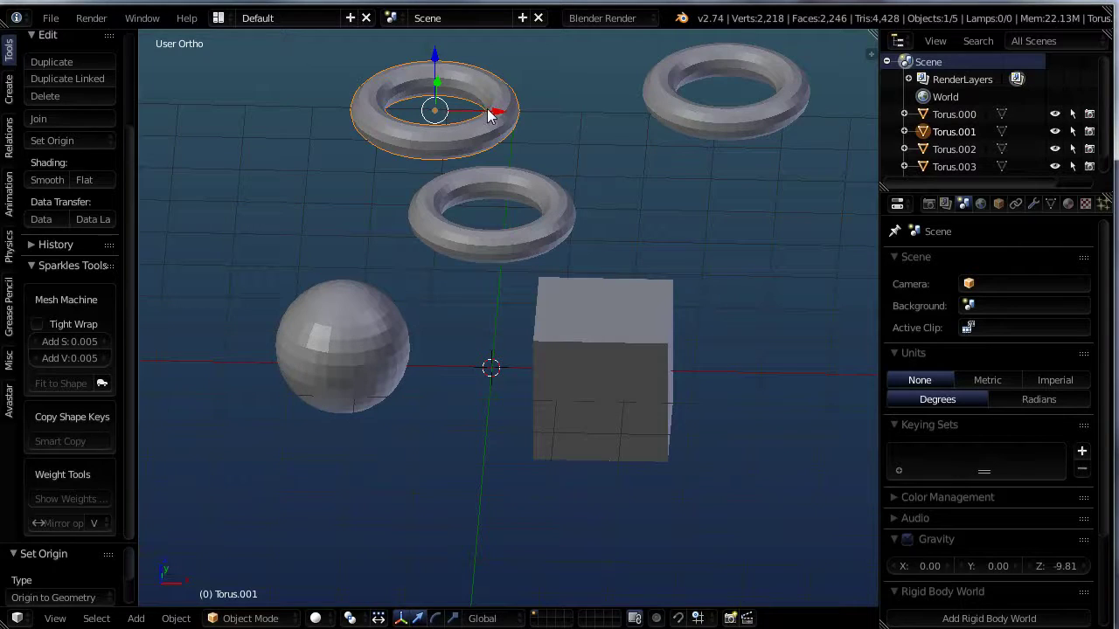
drag(489, 114, 334, 133)
Select the middle torus, the sphere, the cube and the torus above the cube in turn to examine each origin and the Set Origin options
right_click(466, 243)
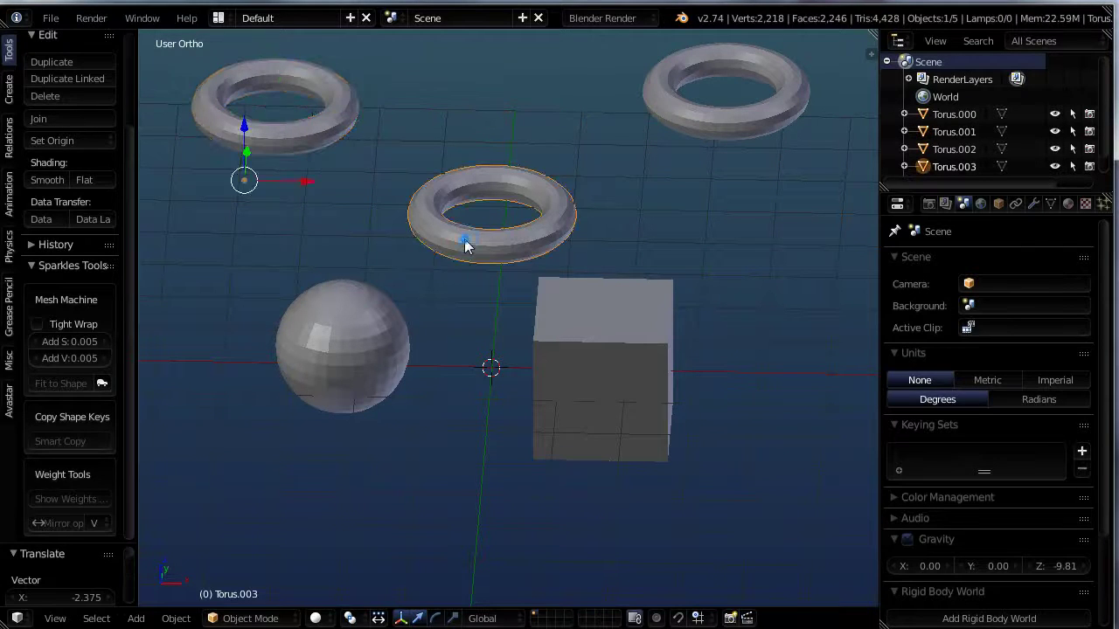
right_click(330, 307)
right_click(587, 350)
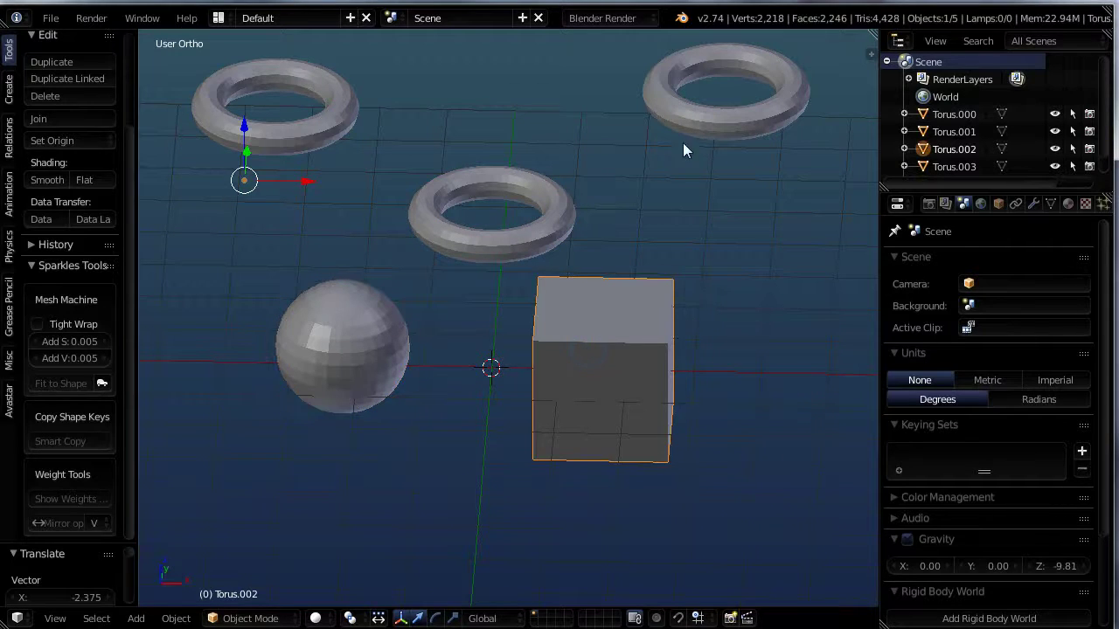
right_click(717, 125)
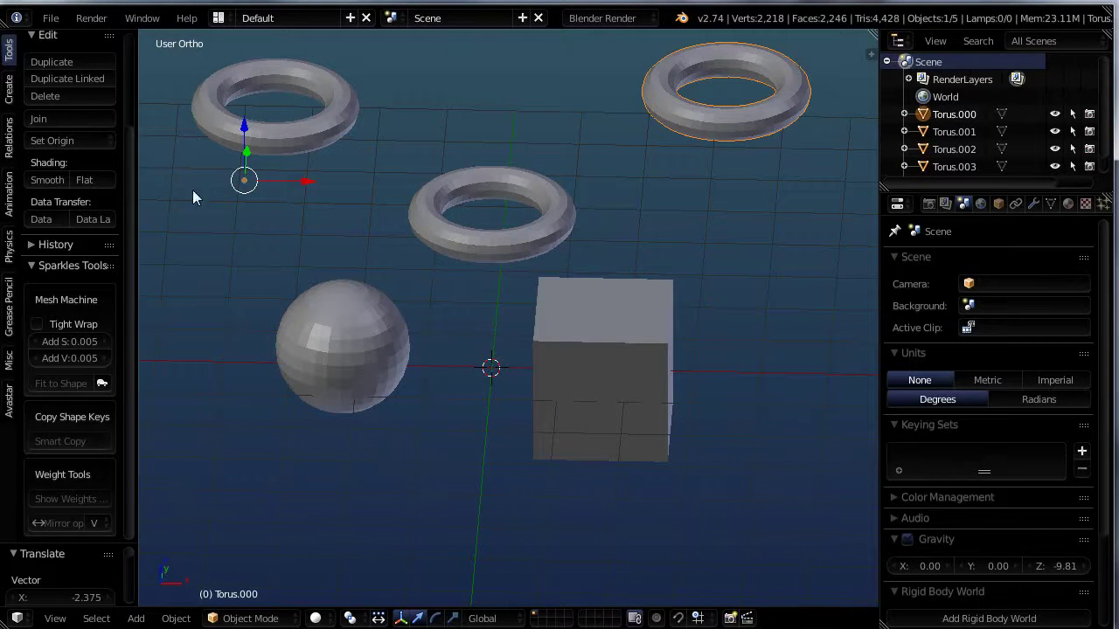
click(64, 142)
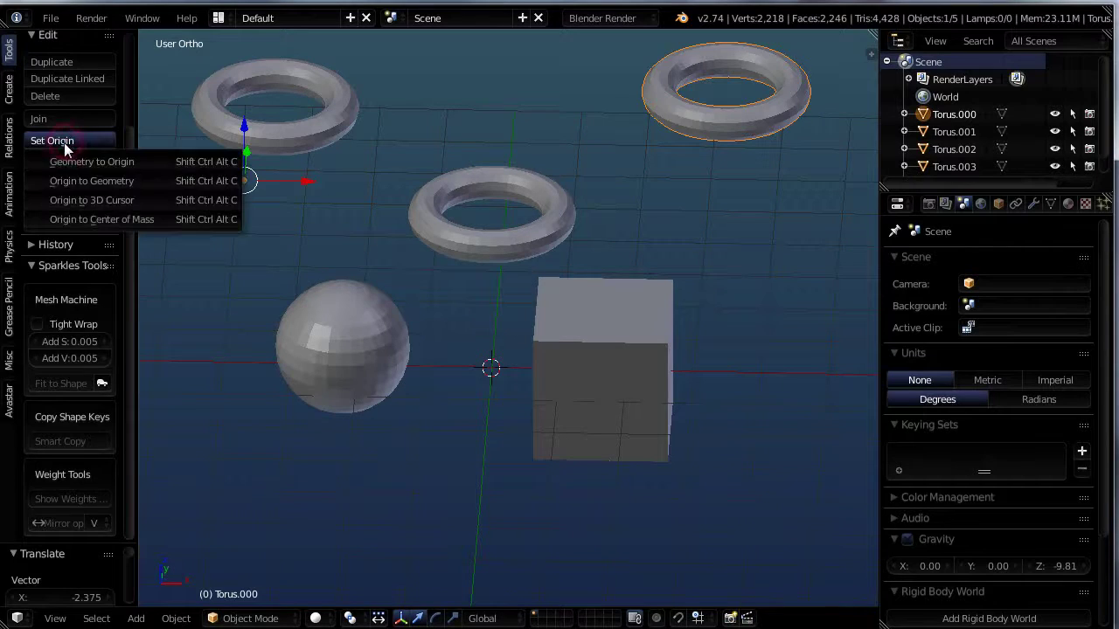
click(112, 204)
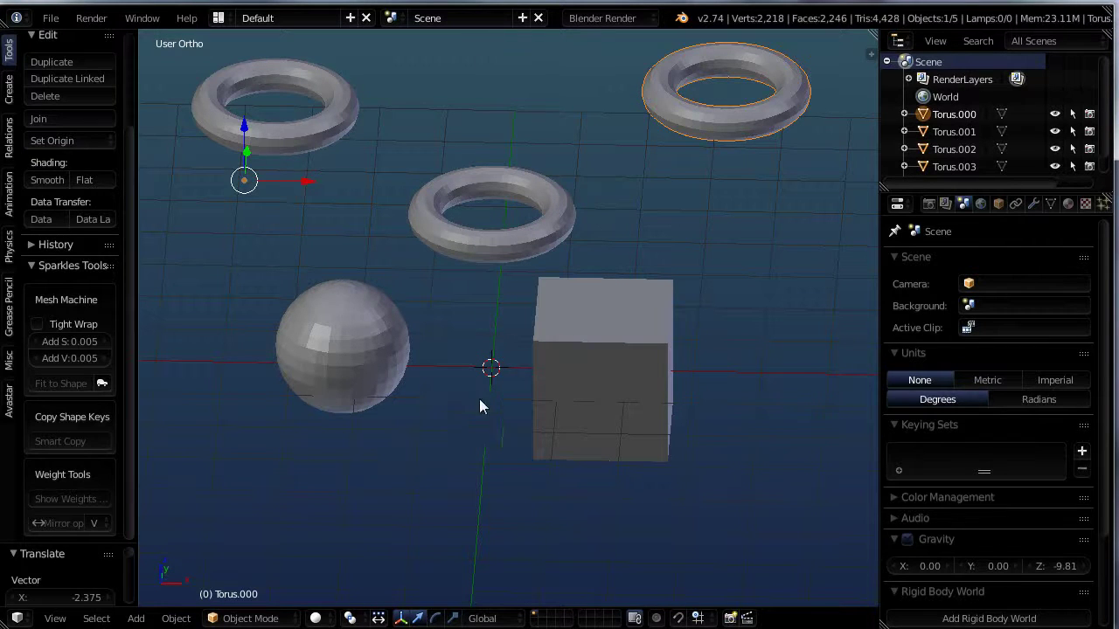
Set the origins of the torus above the sphere and the middle torus to the 3D cursor, one object at a time
scroll(501, 376, down, 2)
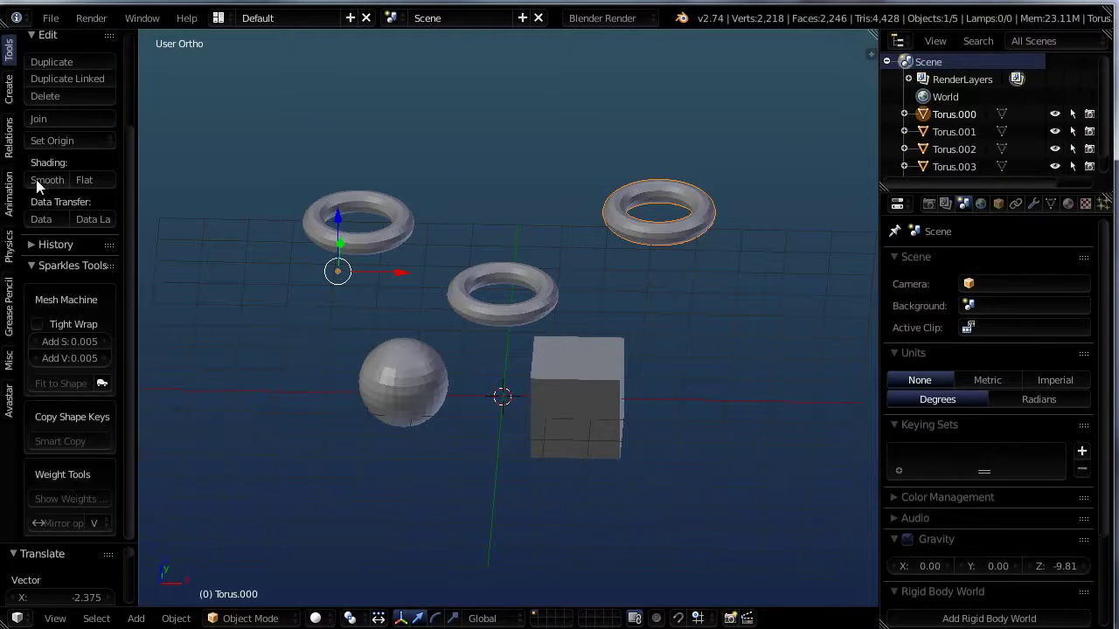
right_click(366, 250)
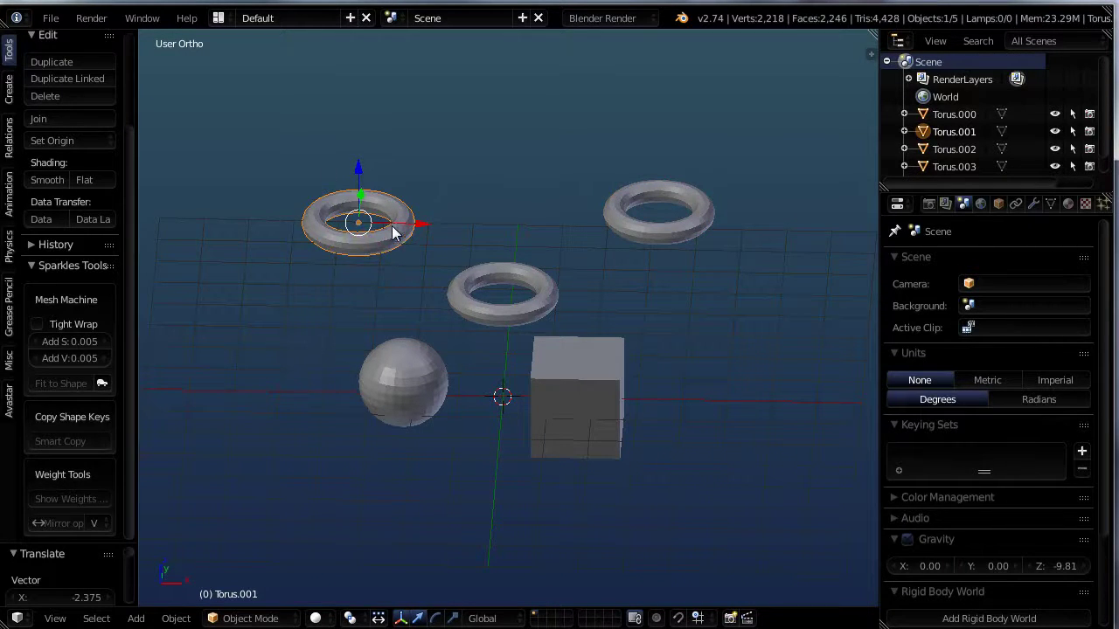
click(49, 142)
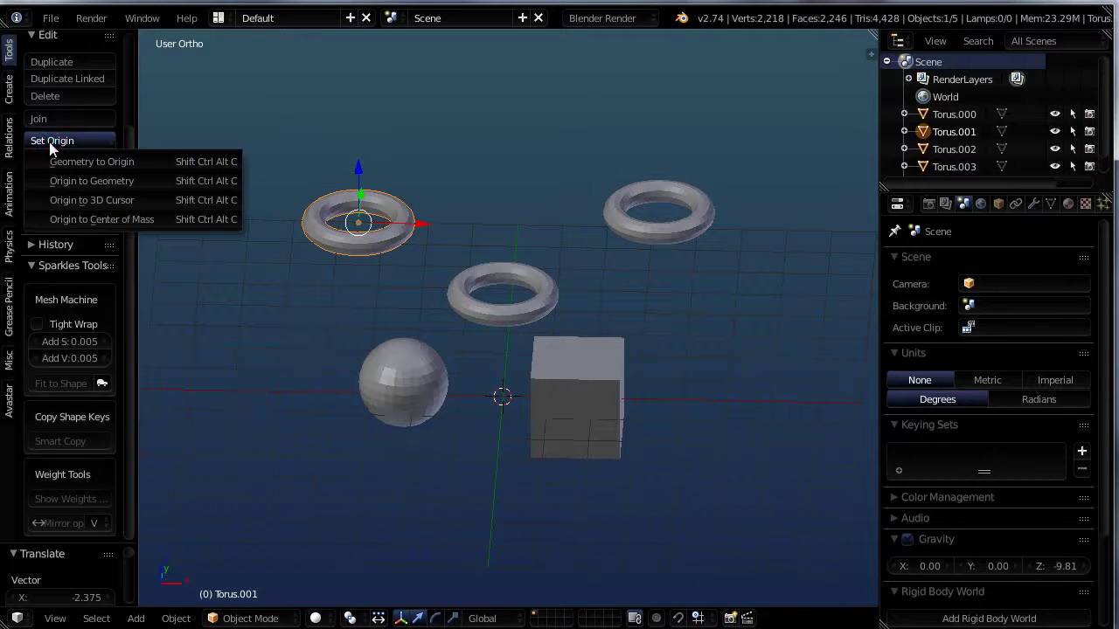
click(72, 199)
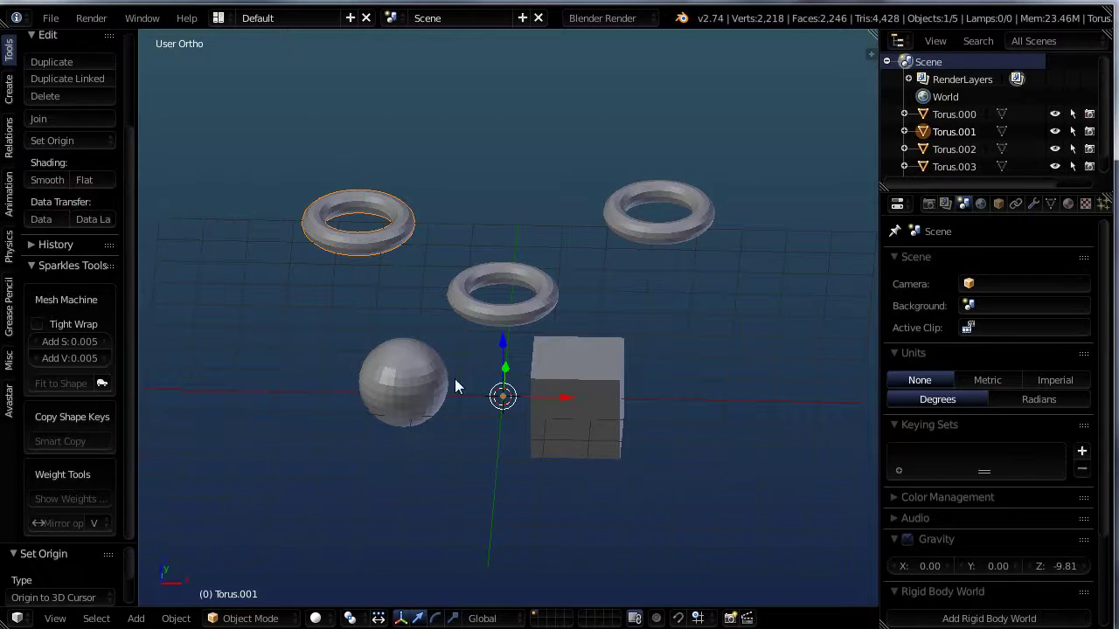
right_click(528, 317)
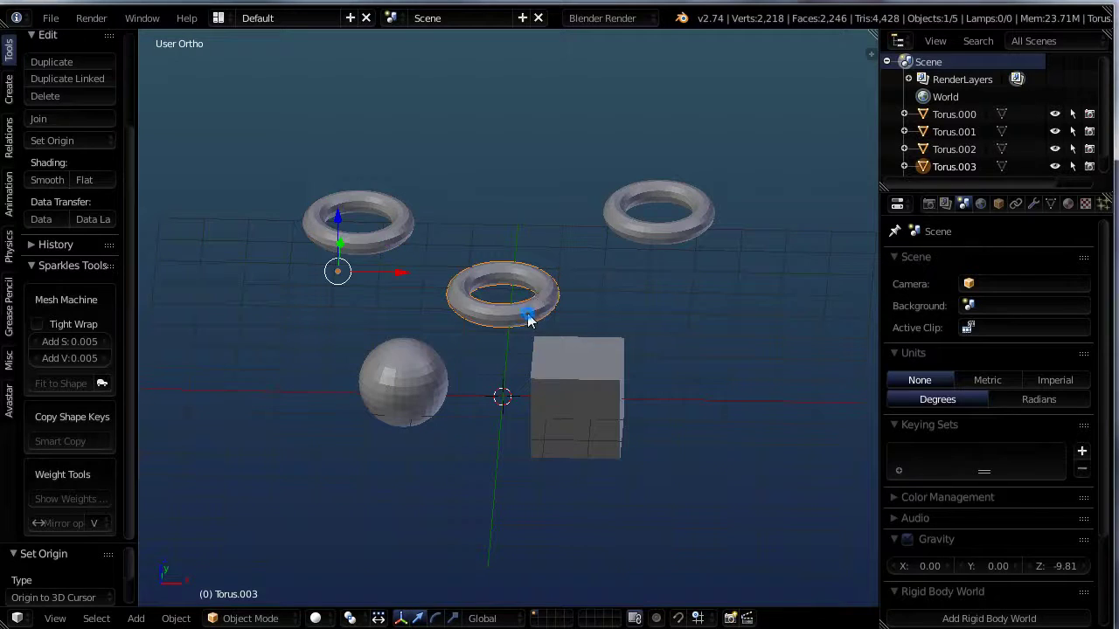
click(53, 140)
click(75, 202)
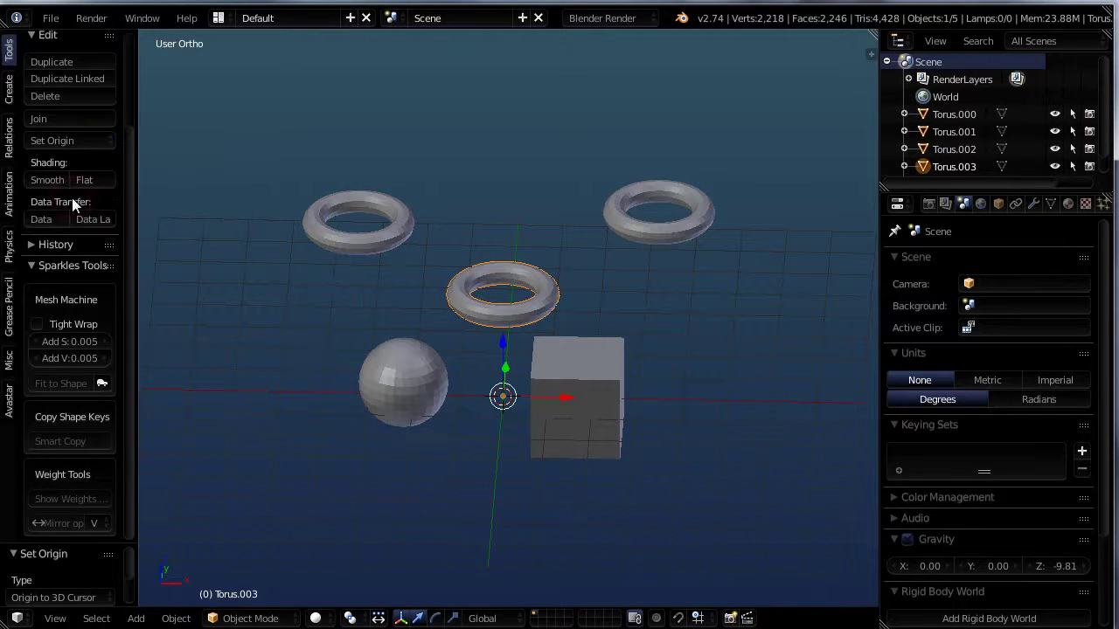
Set the sphere's origin to its Center of Mass
right_click(591, 385)
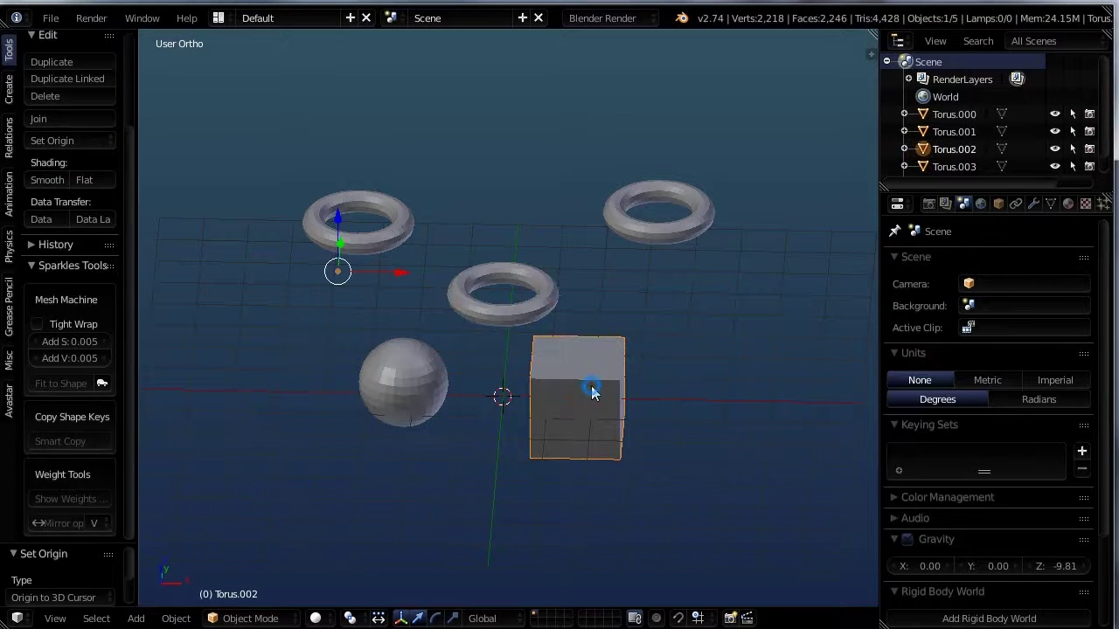
shift+right_click(698, 206)
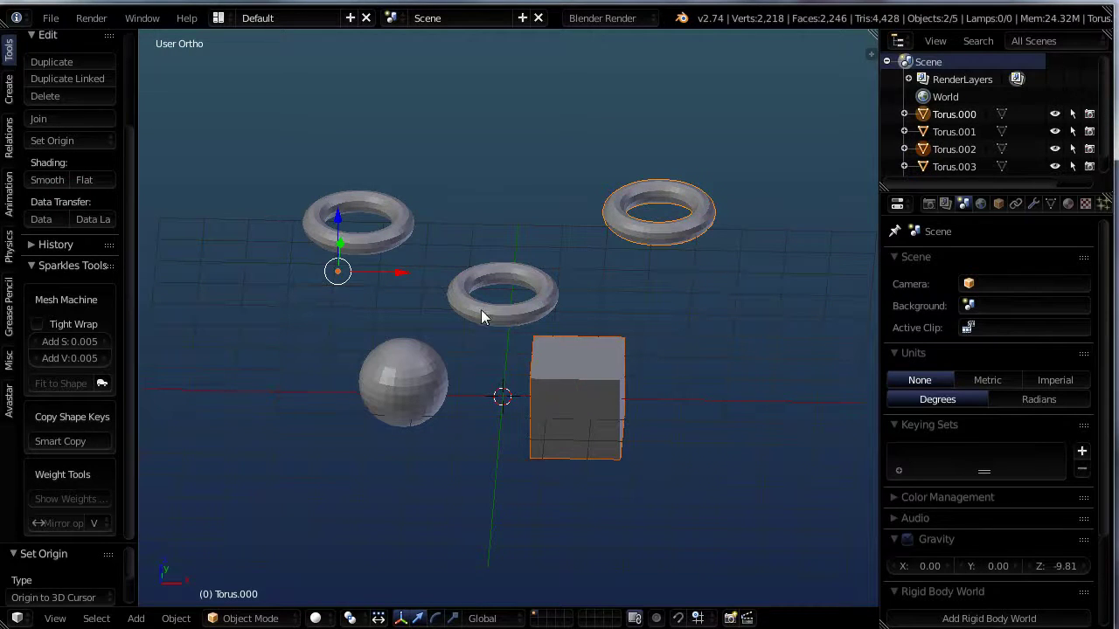
right_click(405, 374)
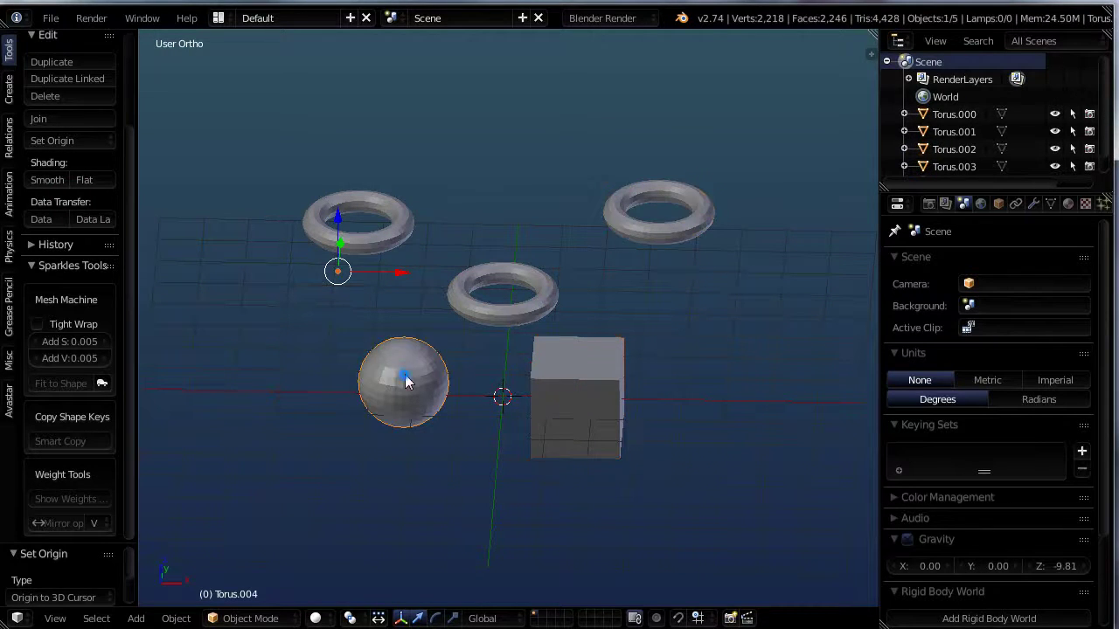
click(48, 140)
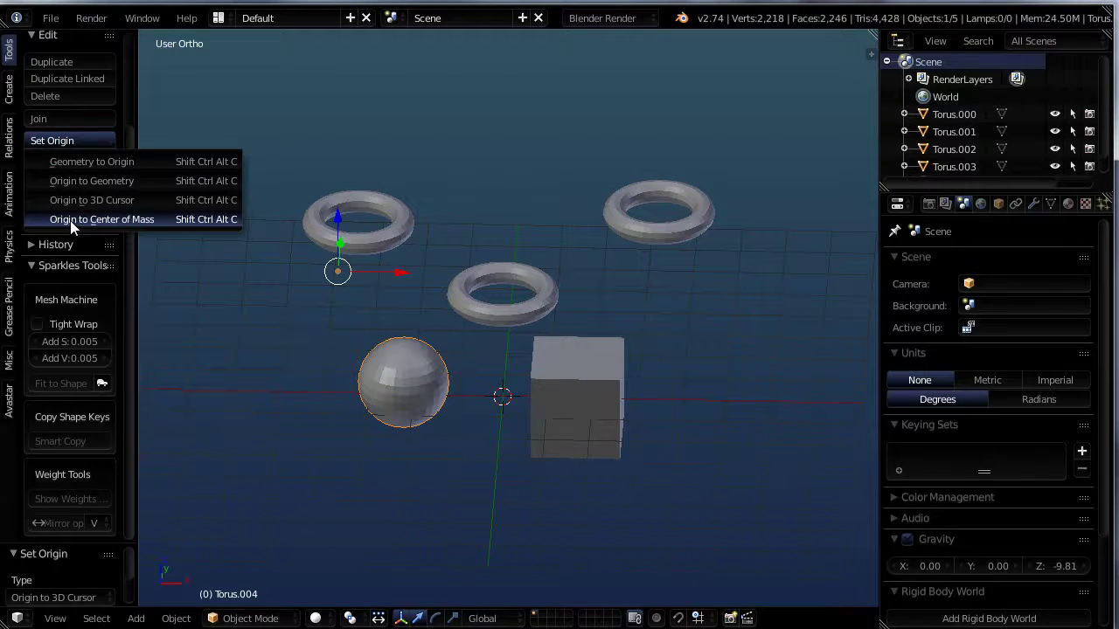
click(112, 219)
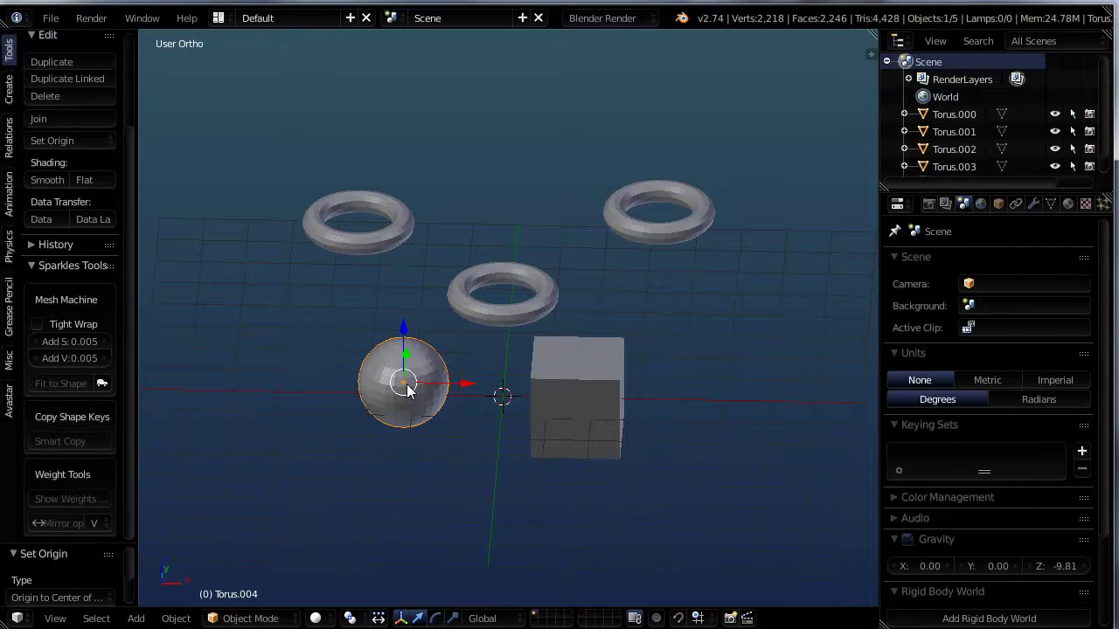
Add the cube and all three tori to the sphere selection, with the torus above the sphere active, and join them into one object
shift+click(575, 410)
shift+click(525, 321)
shift+click(676, 236)
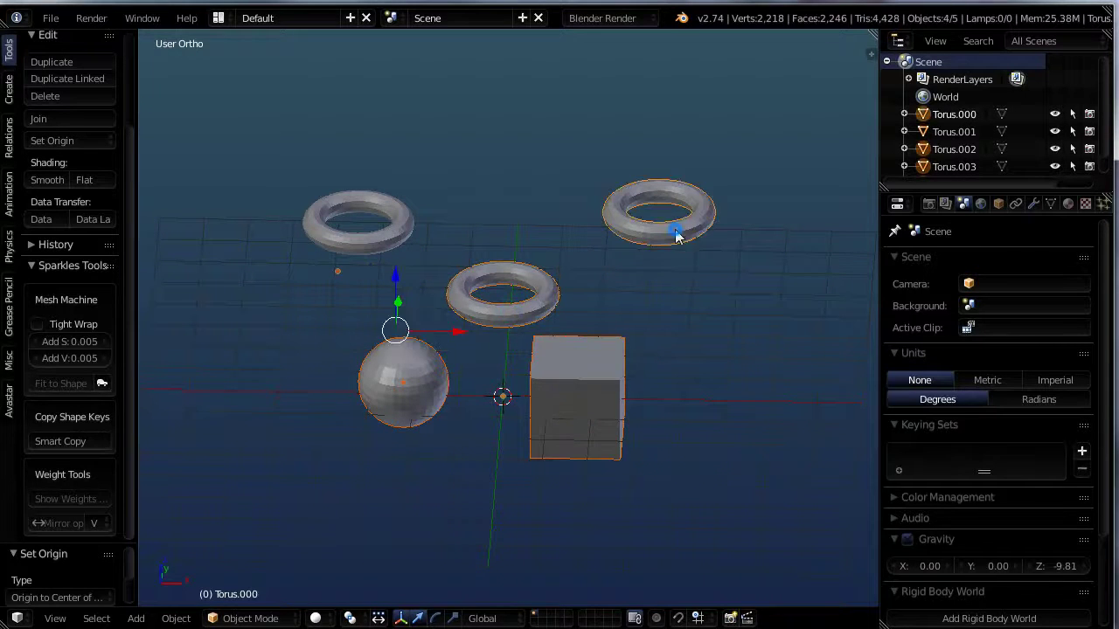
shift+click(410, 232)
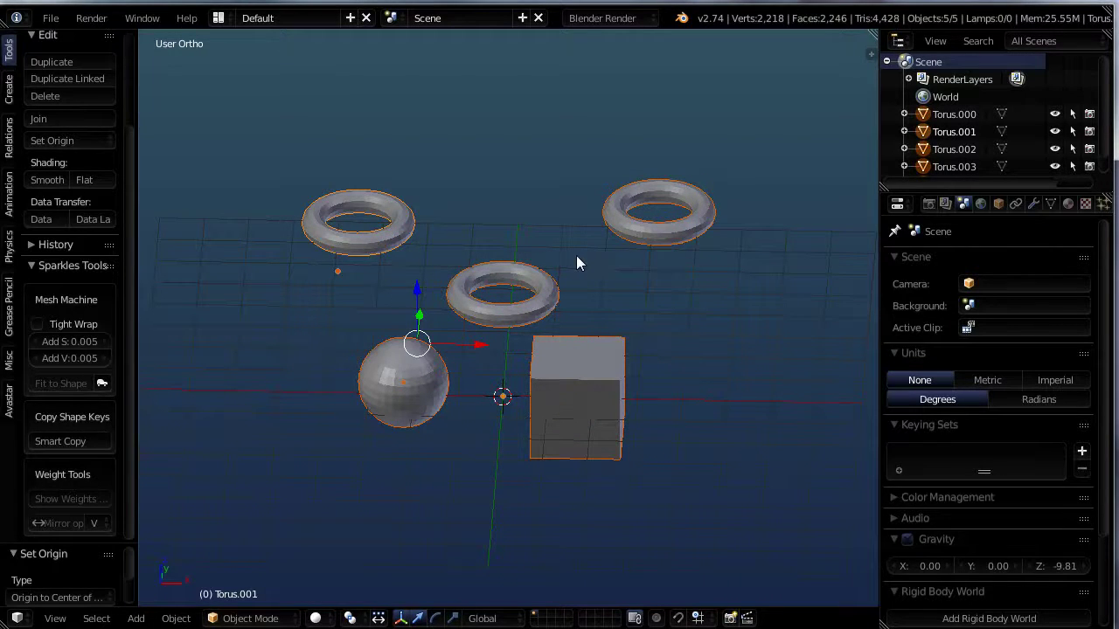
key(ctrl+j)
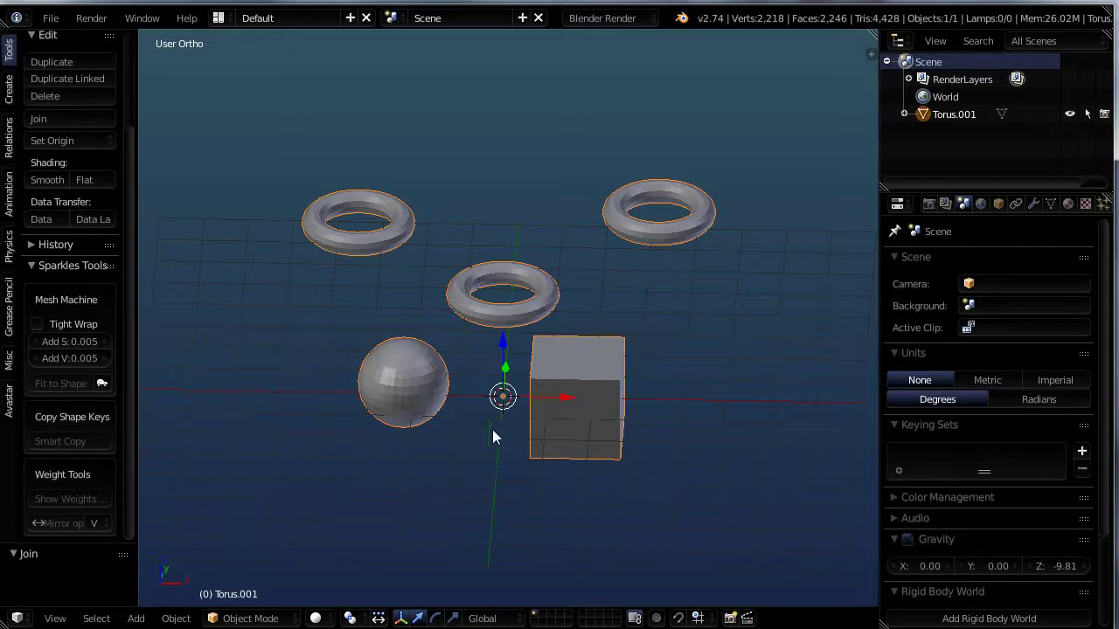
Set the joined object's origin to its Center of Mass and examine the origin's position among the meshes
middle_drag(585, 510, 579, 451)
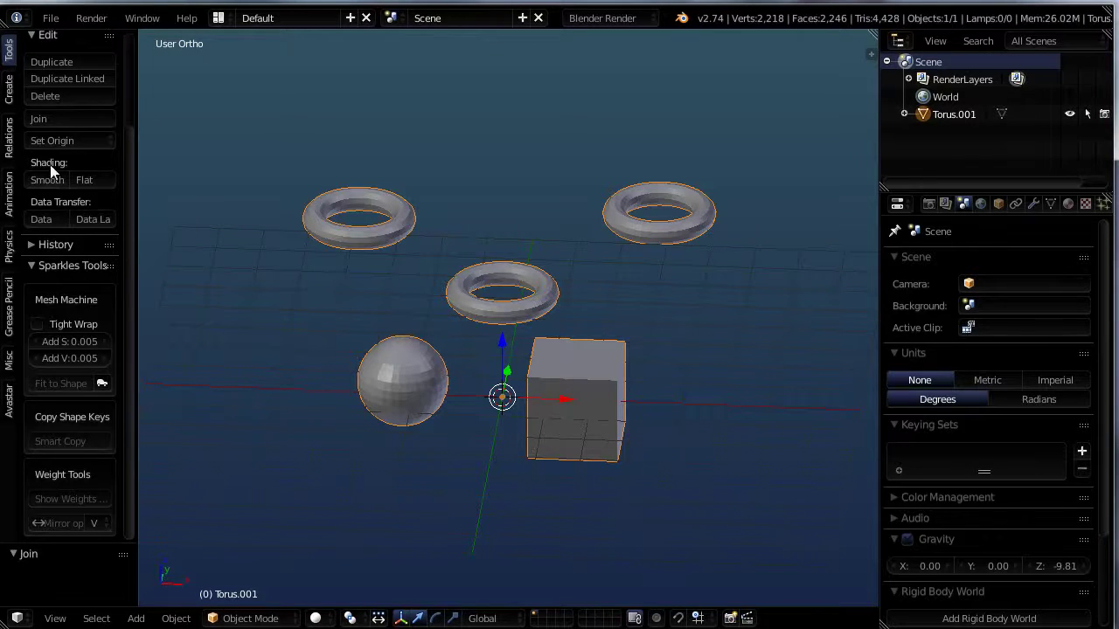
click(54, 140)
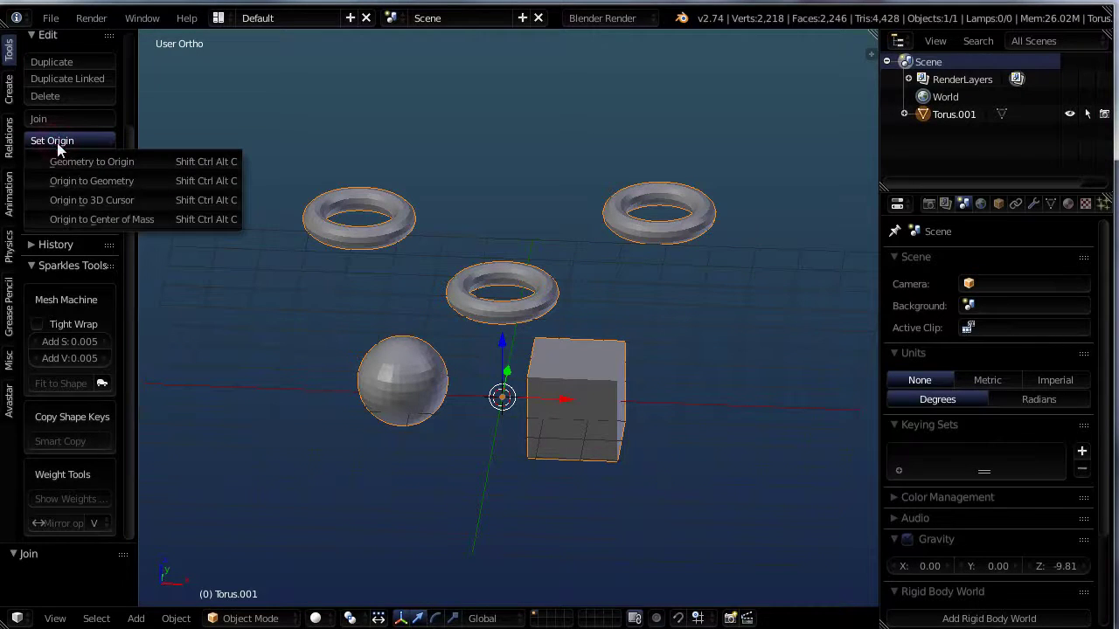
click(129, 219)
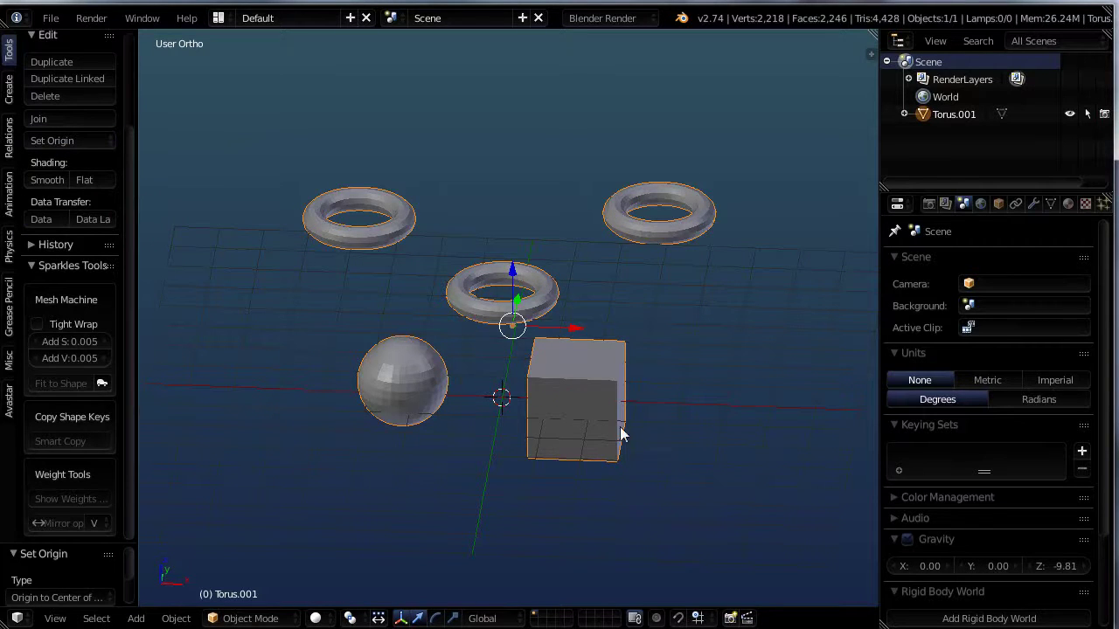
middle_drag(619, 427, 627, 360)
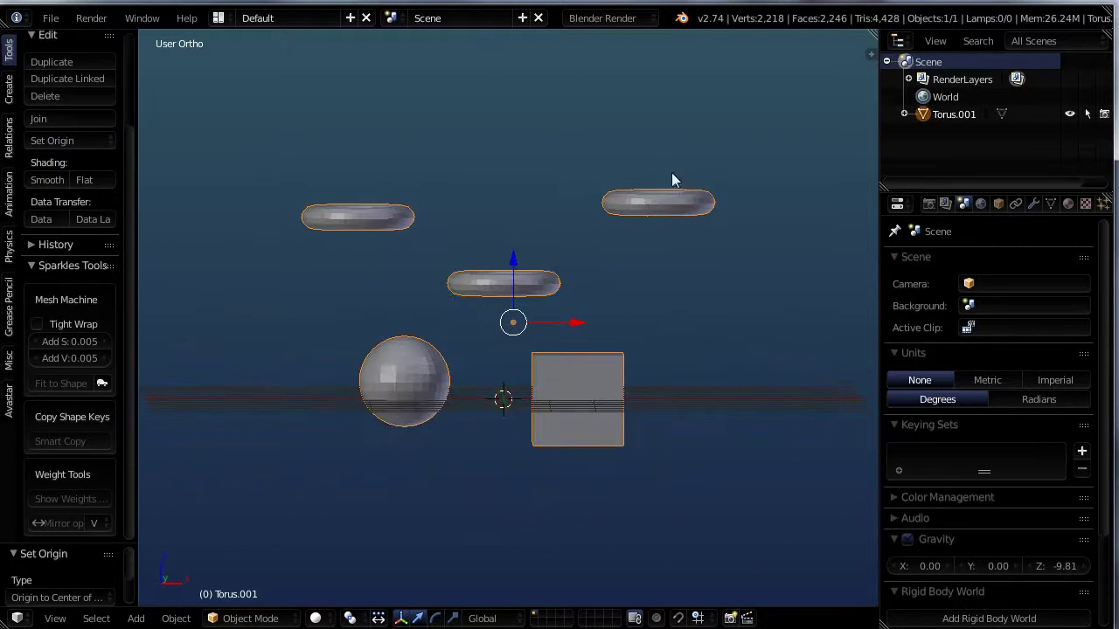
middle_drag(470, 387, 609, 416)
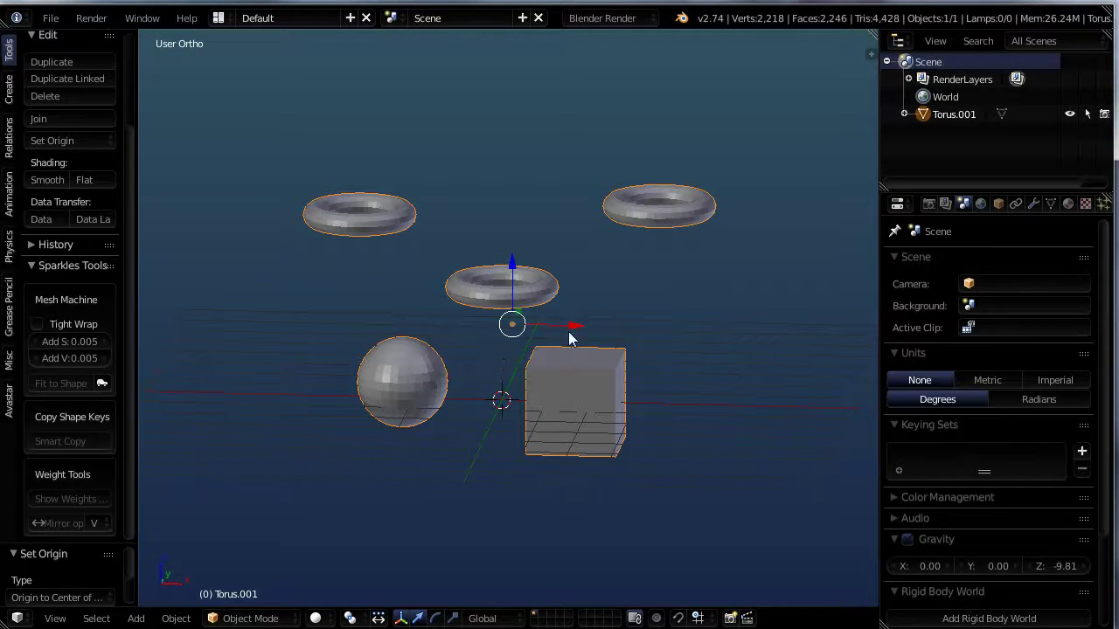
In Edit Mode, select the cube's upper front corner vertex nearest the sphere and snap the 3D cursor to it
key(Tab)
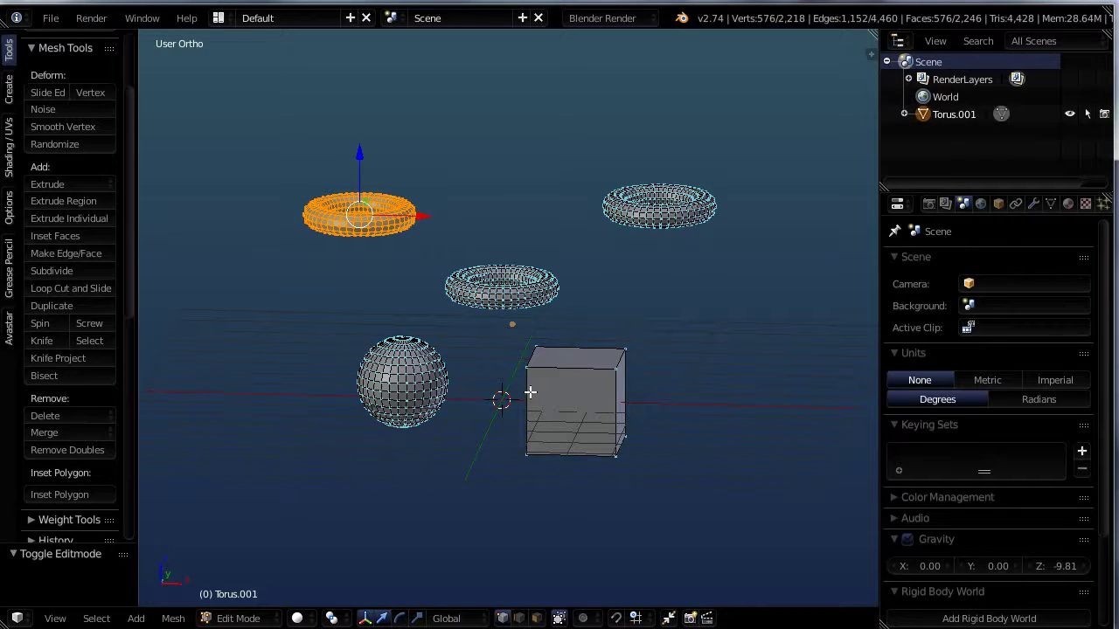
scroll(529, 392, up, 2)
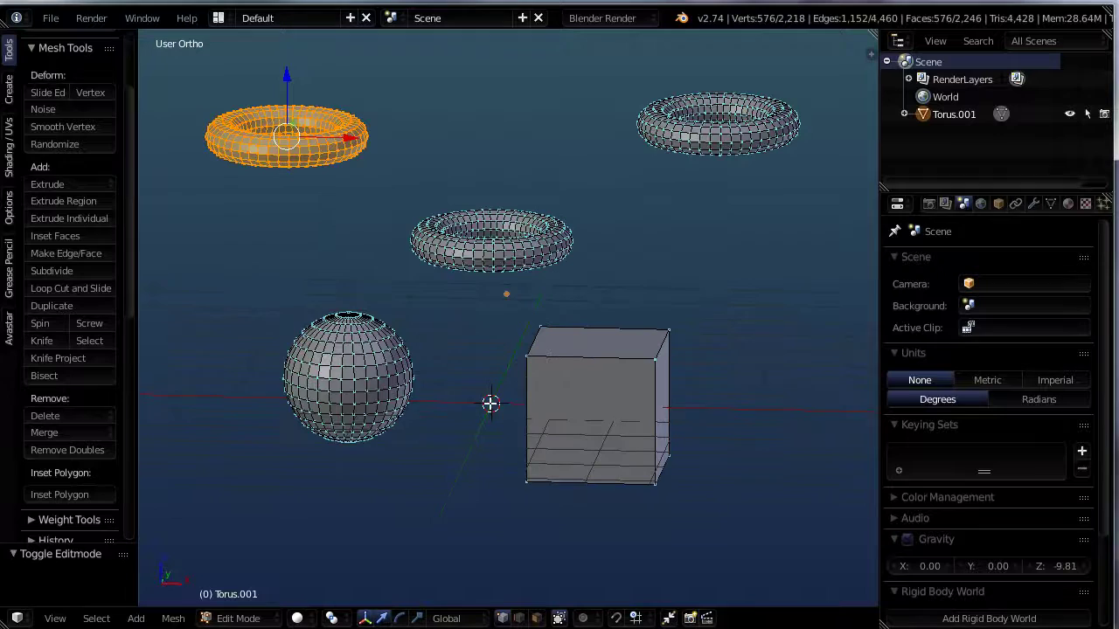
right_click(527, 355)
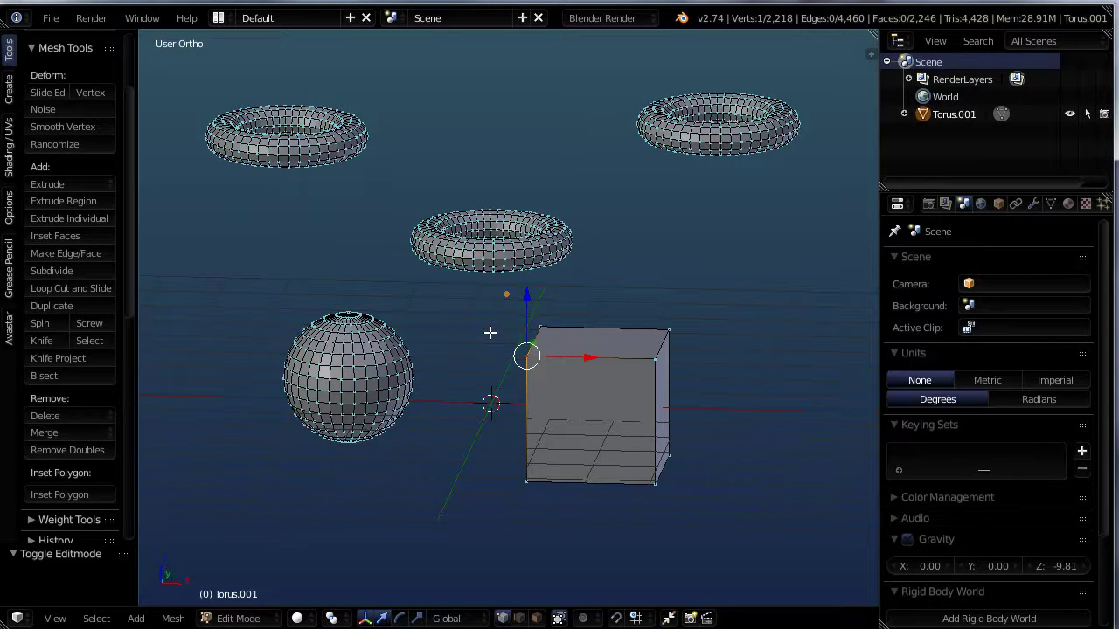
key(shift+s)
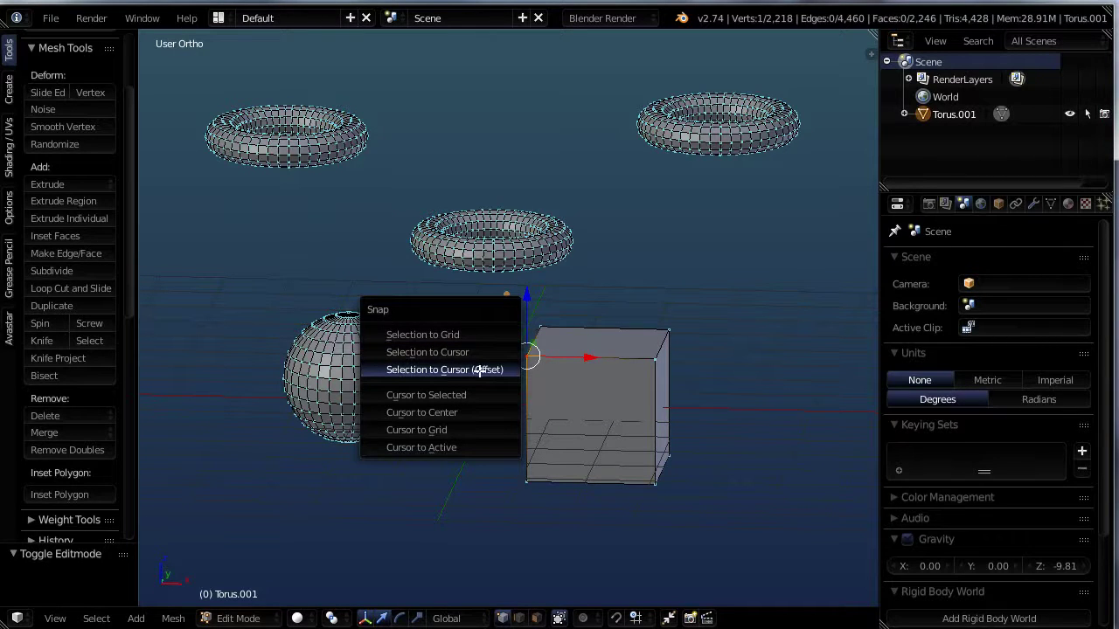
drag(461, 308, 281, 236)
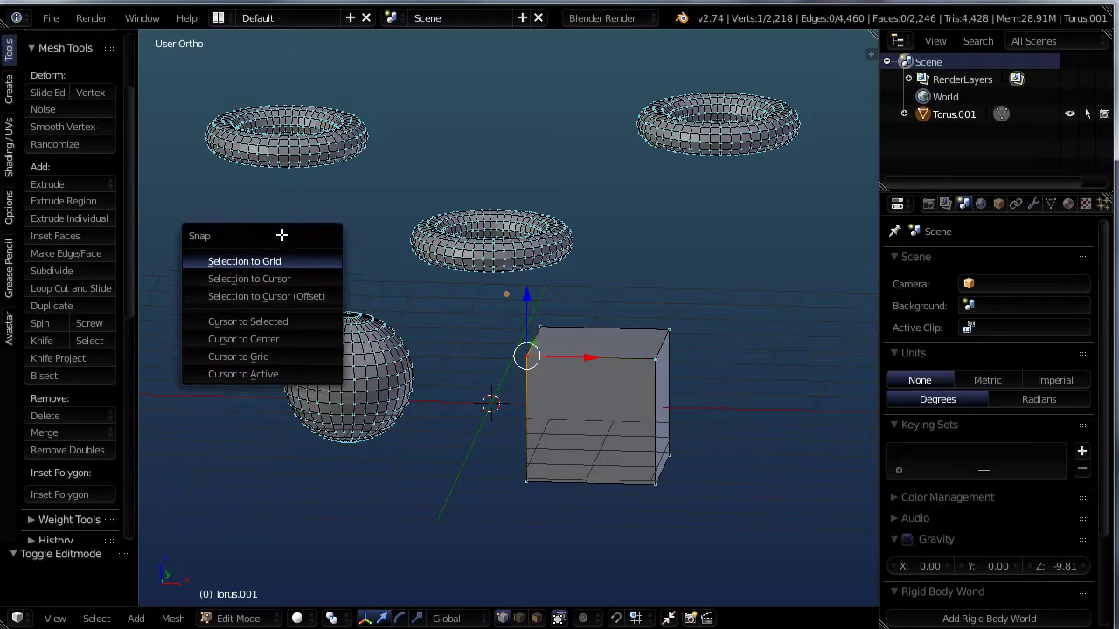
click(243, 323)
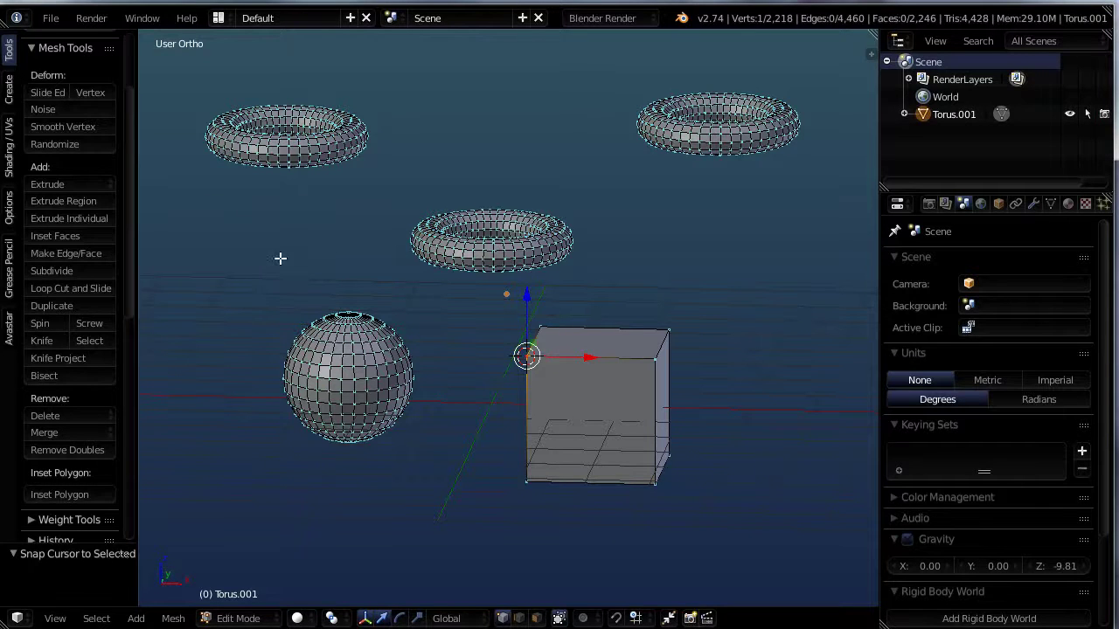
Return to Object Mode and set the joined object's origin to the 3D cursor at the cube's corner
key(Tab)
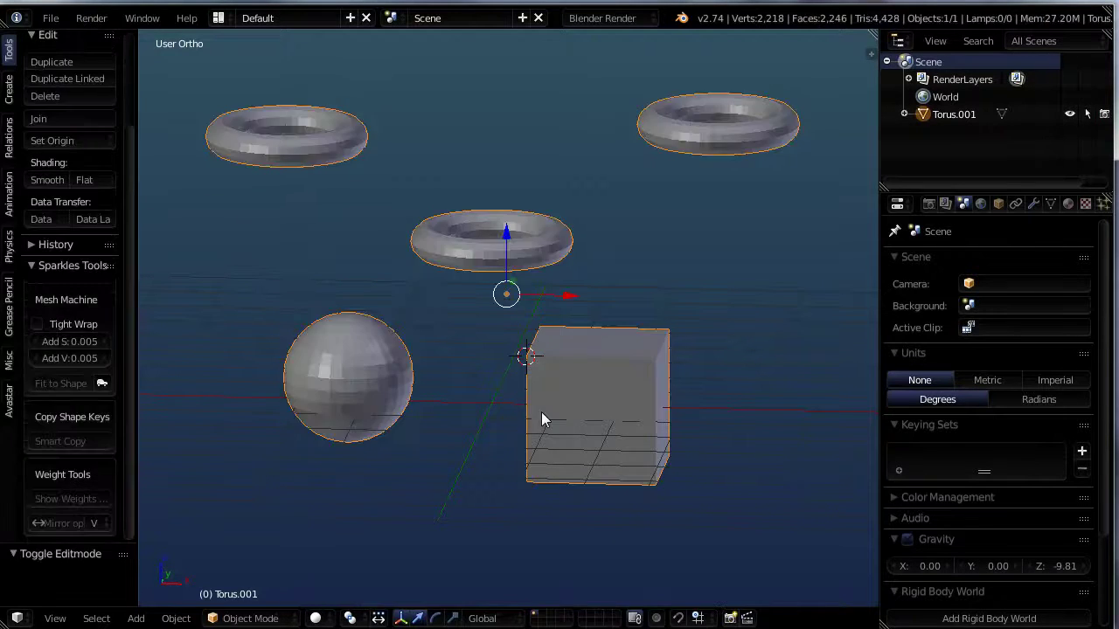
click(42, 142)
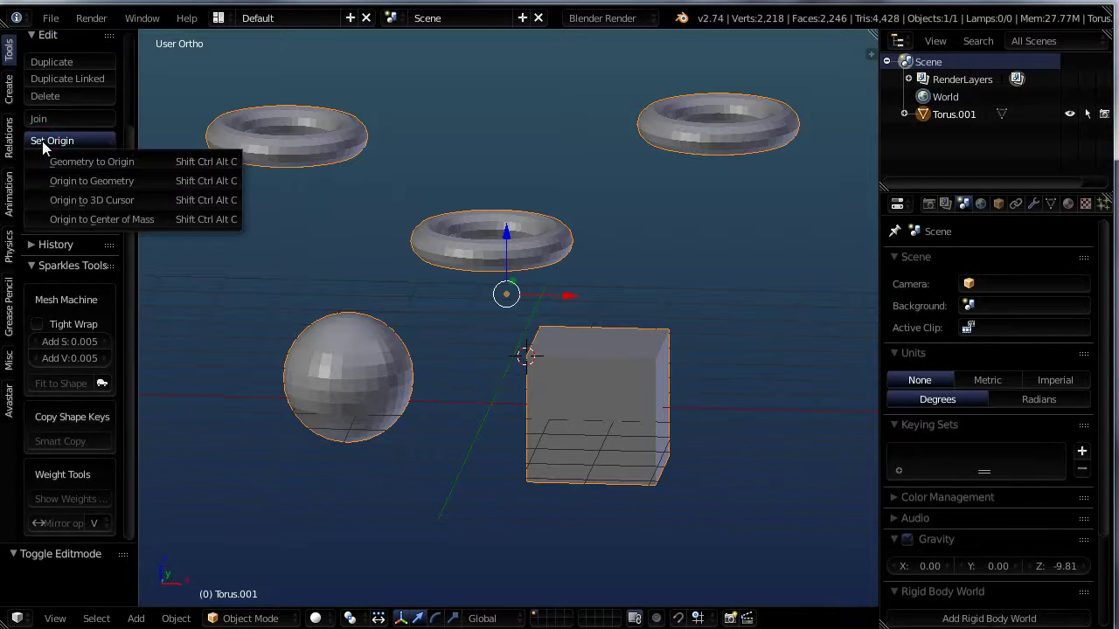
click(118, 202)
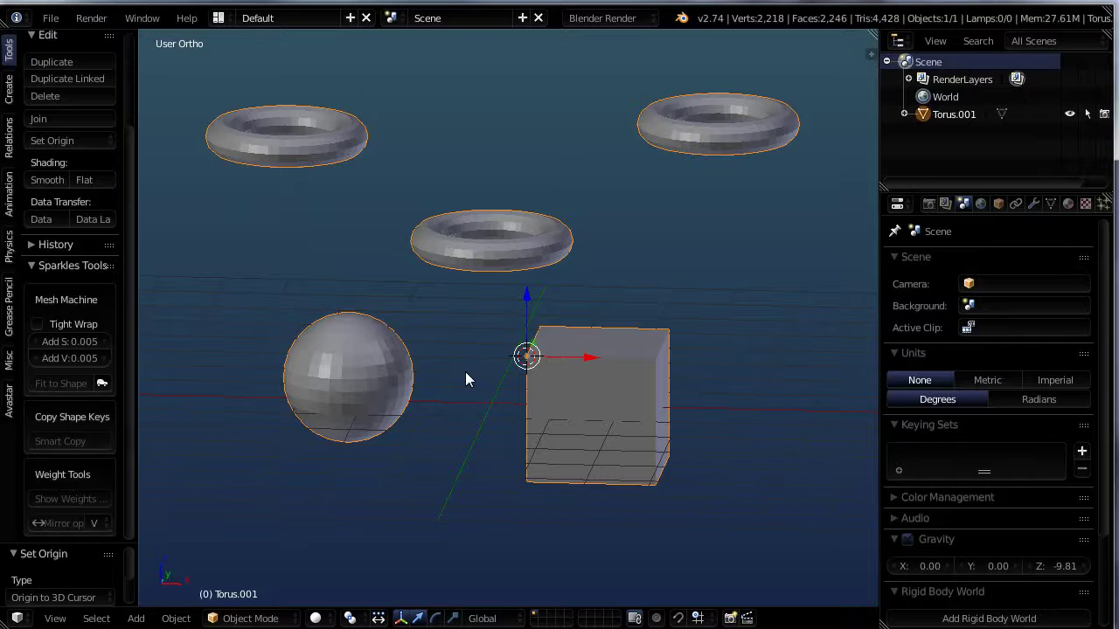
In Edit Mode, select all meshes of the joined object, separate them by loose parts, and return to Object Mode
middle_drag(466, 380, 442, 405)
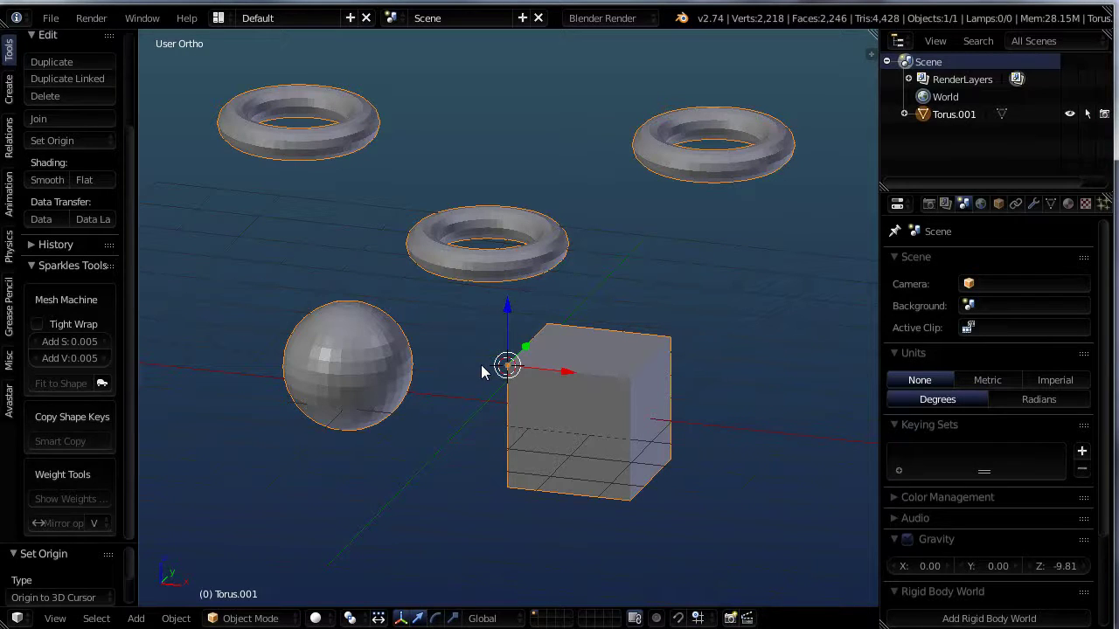
middle_drag(477, 462, 505, 446)
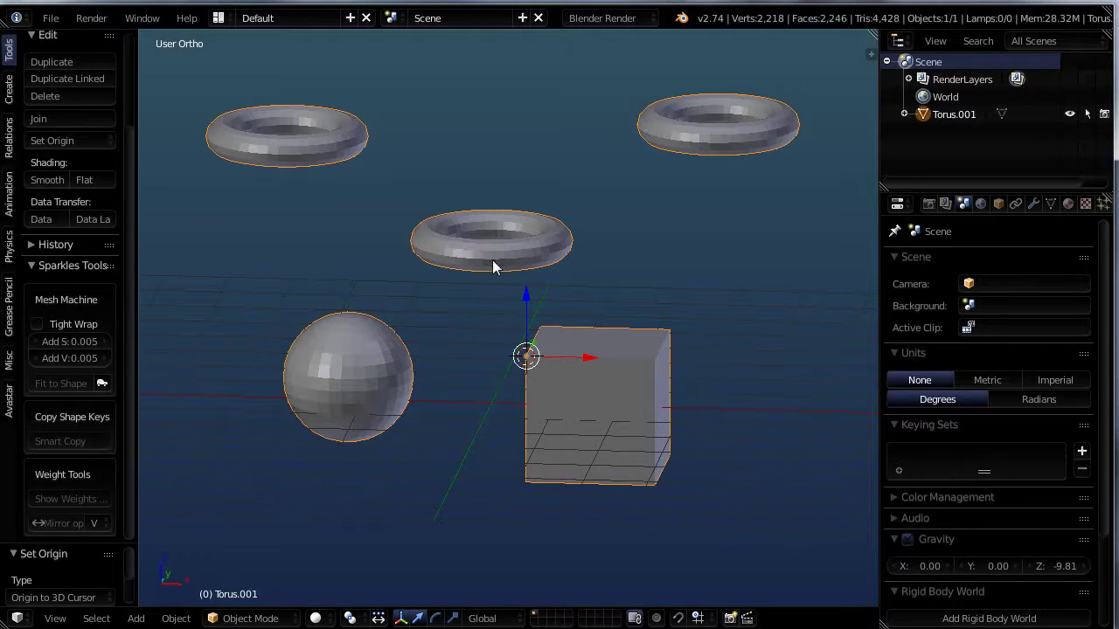
key(Tab)
key(Tab)
key(Tab)
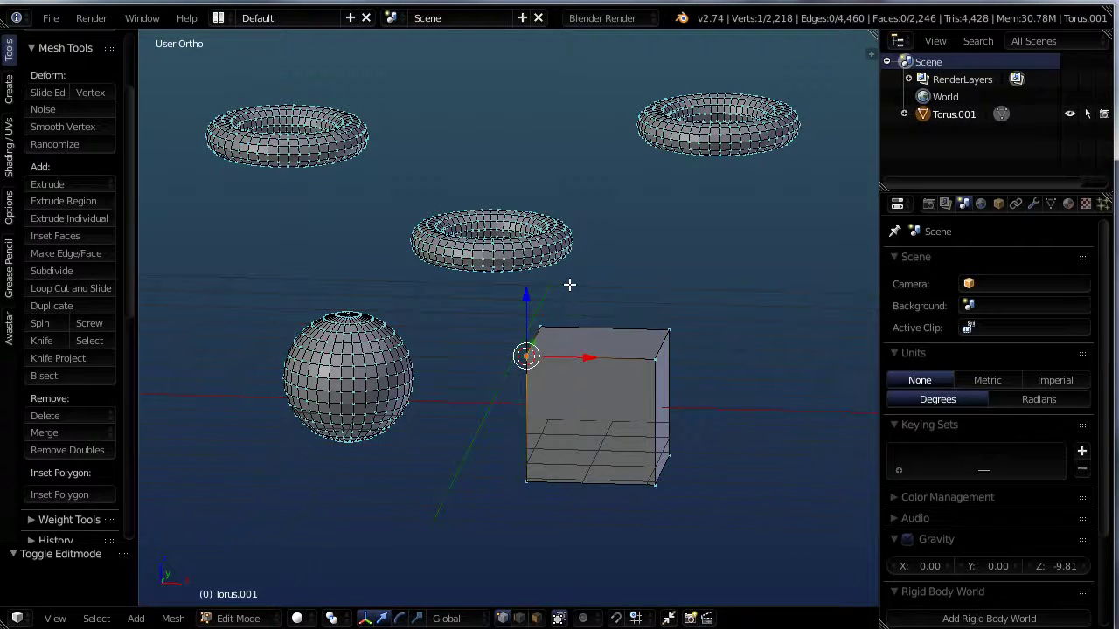
key(a)
key(a)
key(p)
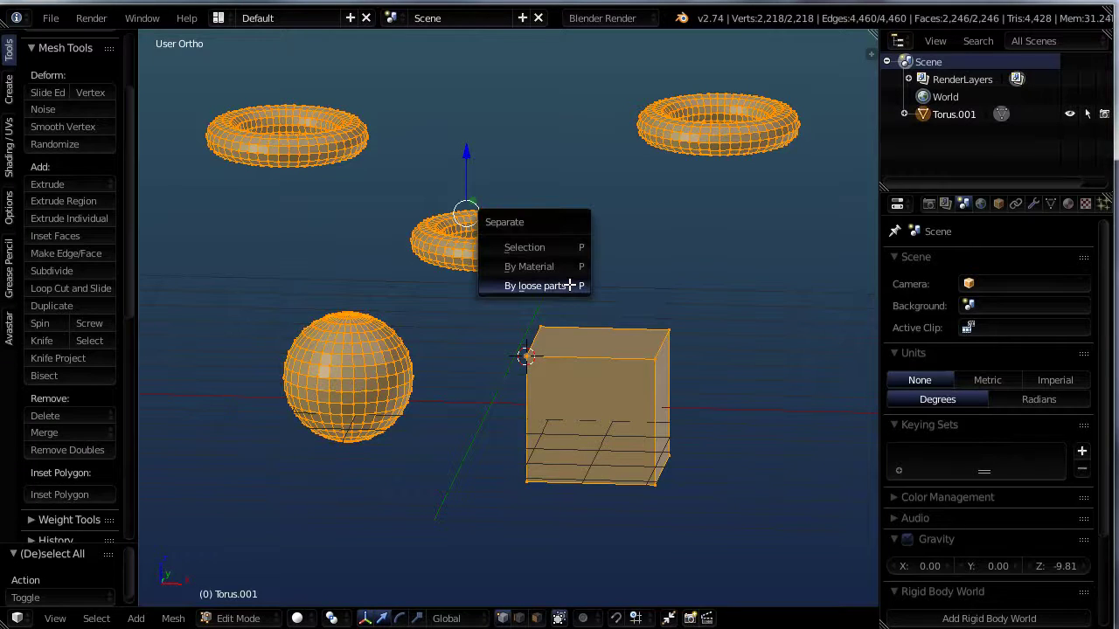
click(522, 286)
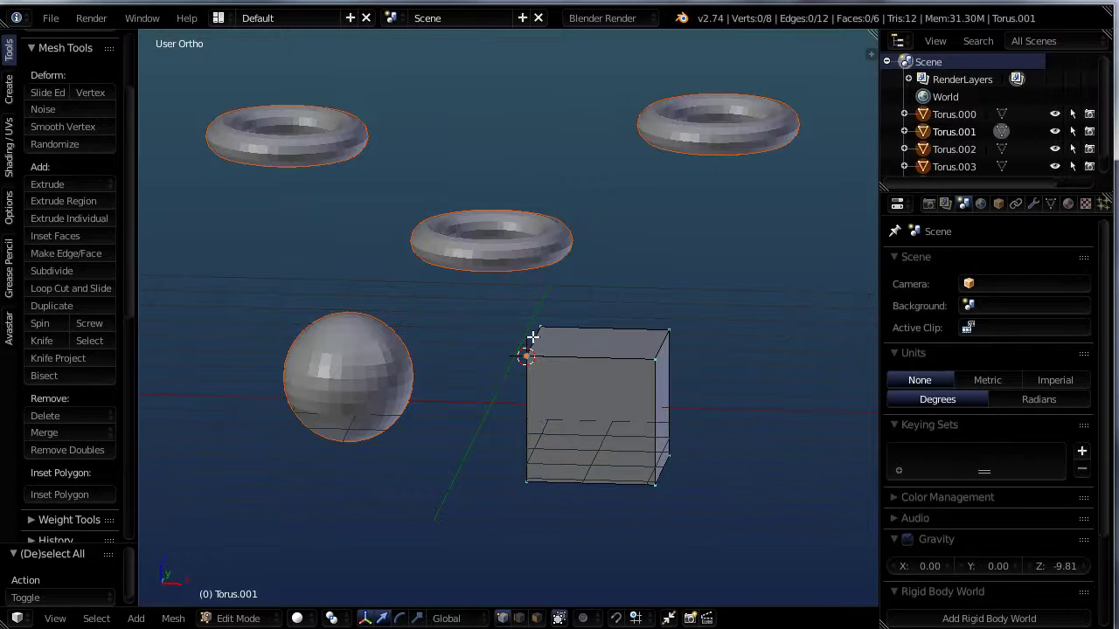
key(Tab)
Select the front torus and the back right torus in turn, and check the latter's separate mesh in Edit Mode
right_click(499, 264)
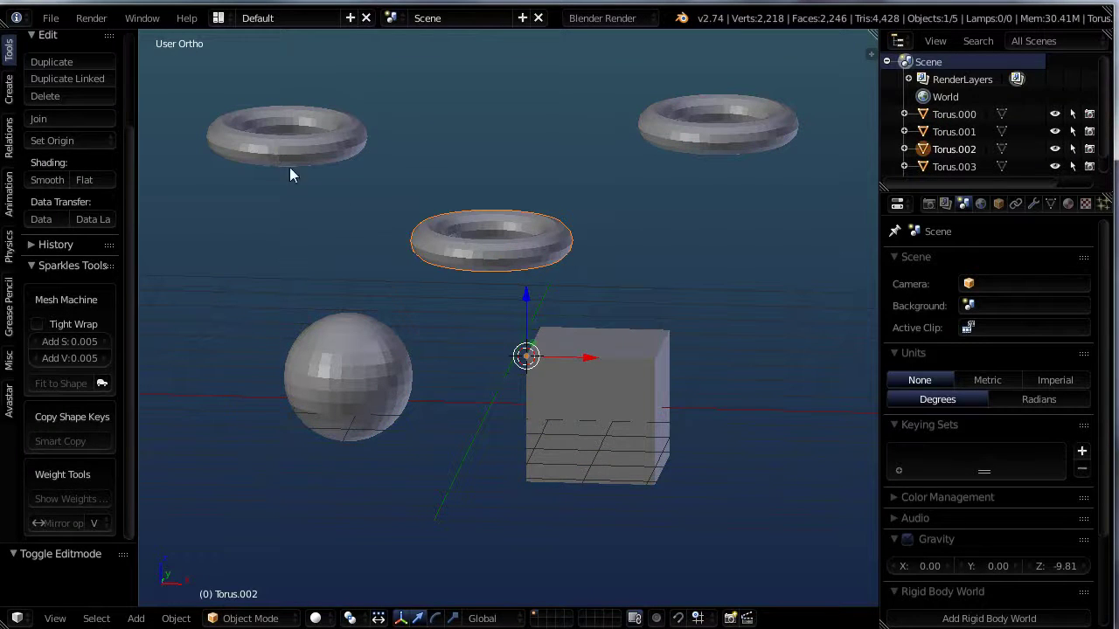
right_click(718, 139)
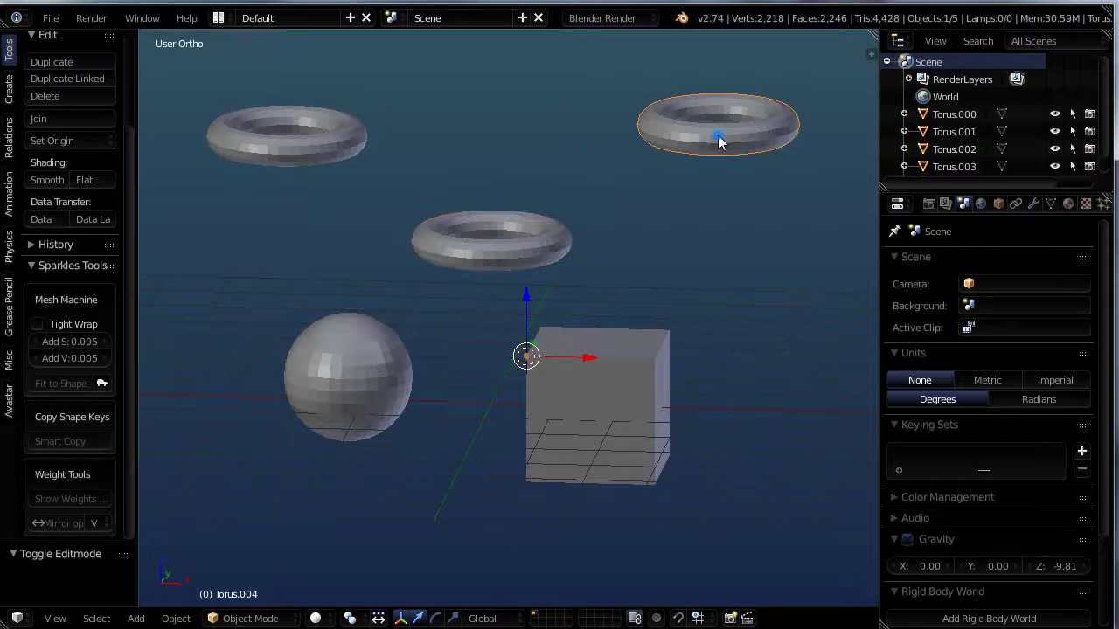
key(Tab)
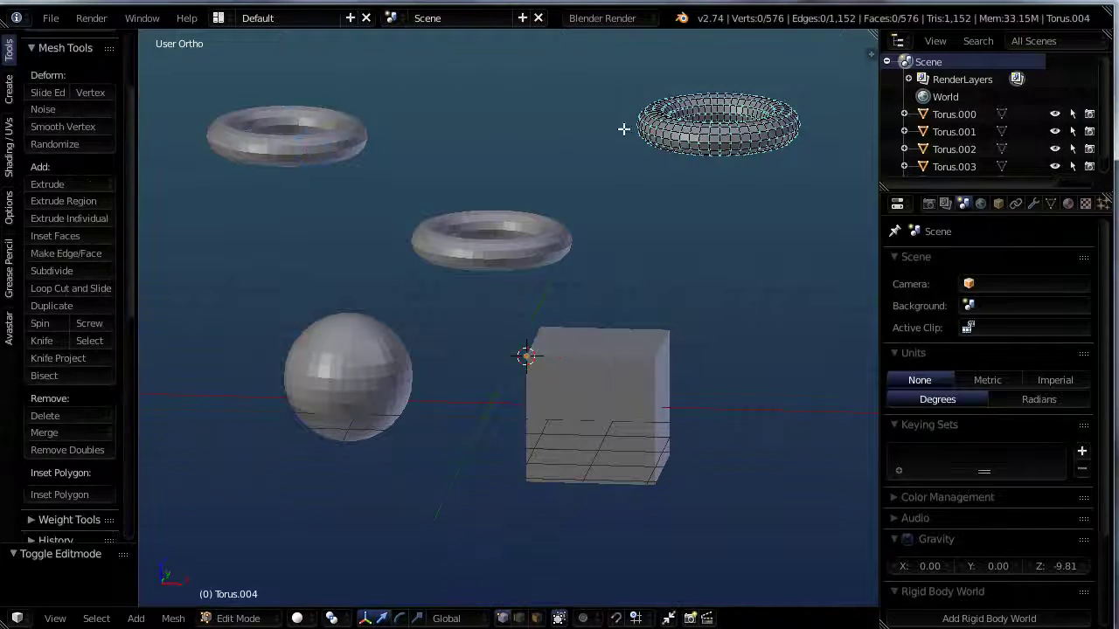
key(Tab)
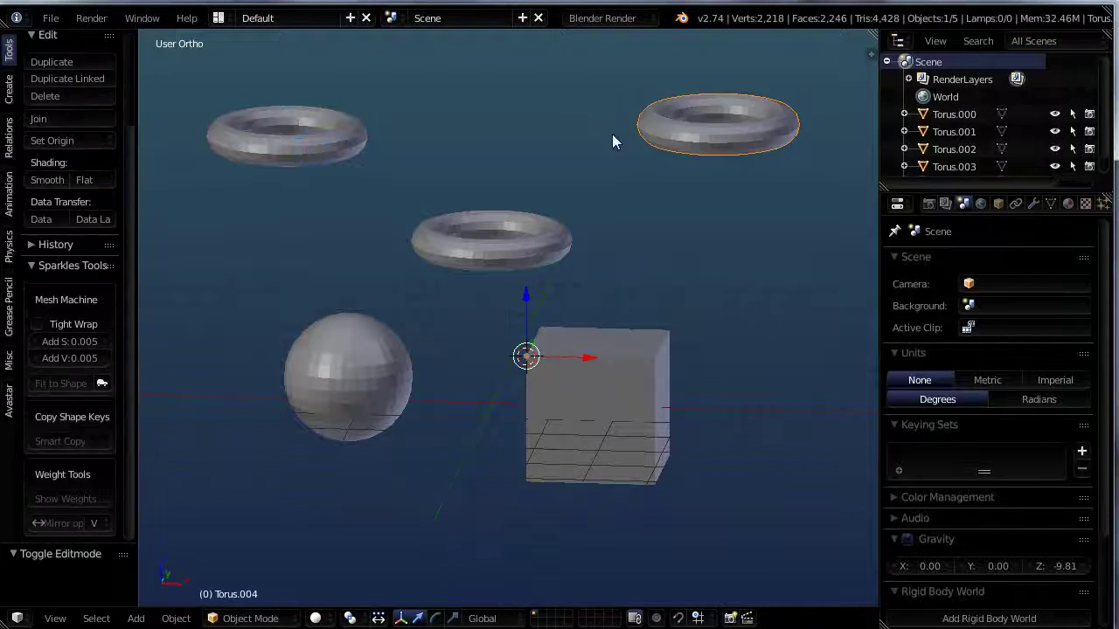
Try joining all three tori into one object with the front torus active, and undo the join
shift+right_click(315, 138)
shift+right_click(490, 251)
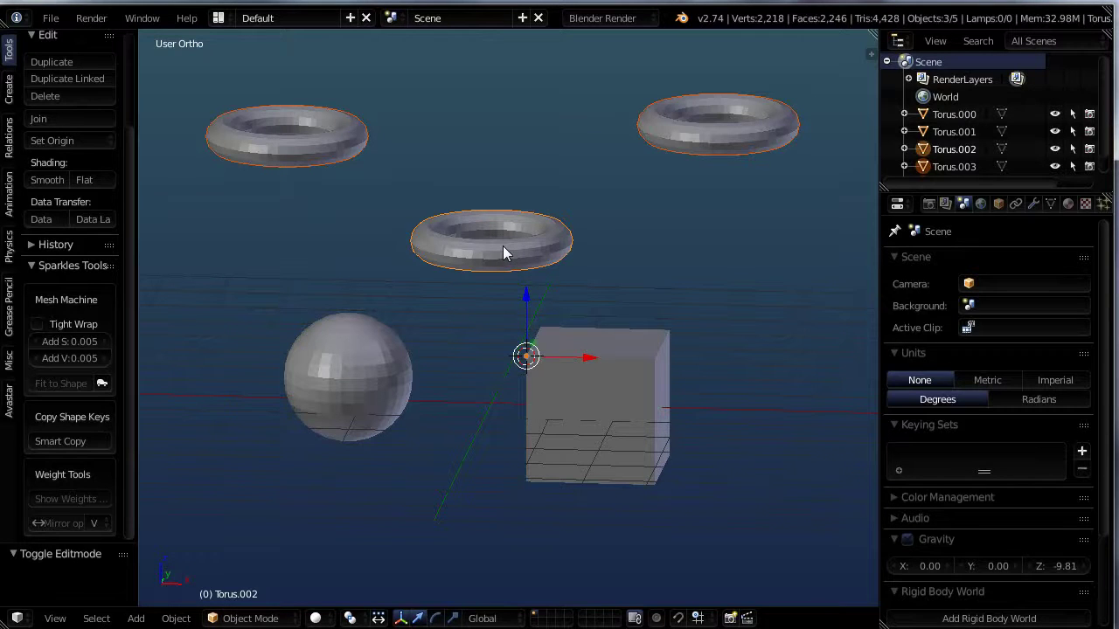
key(ctrl+j)
middle_drag(499, 246, 567, 250)
scroll(487, 267, up, 4)
scroll(522, 297, down, 2)
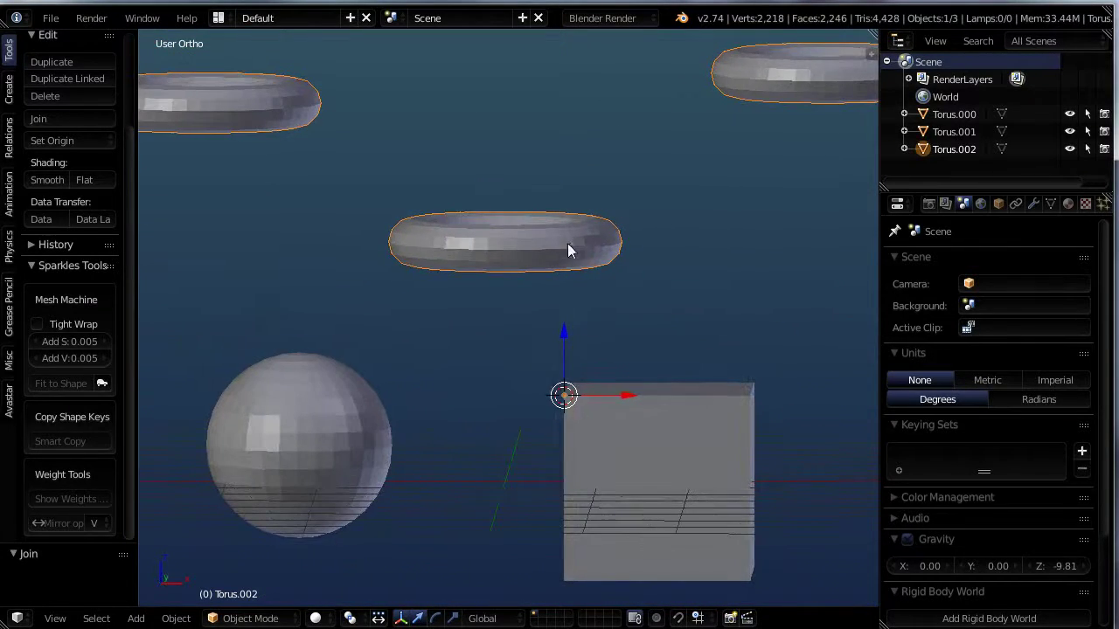
key(ctrl+z)
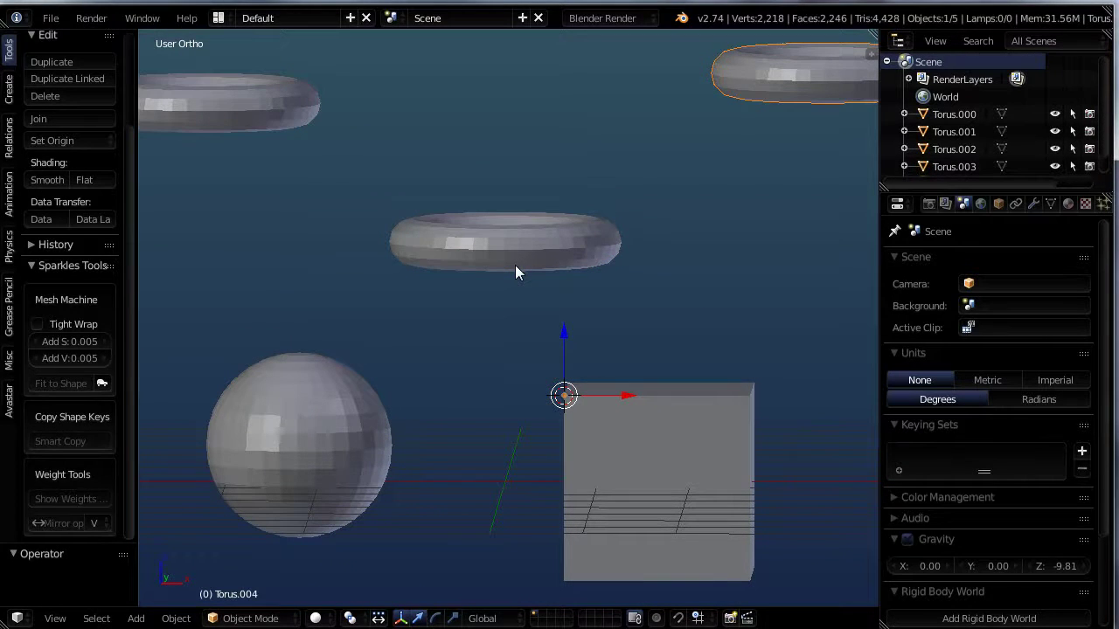
Select the front torus alone and set its origin to its geometry
right_click(515, 265)
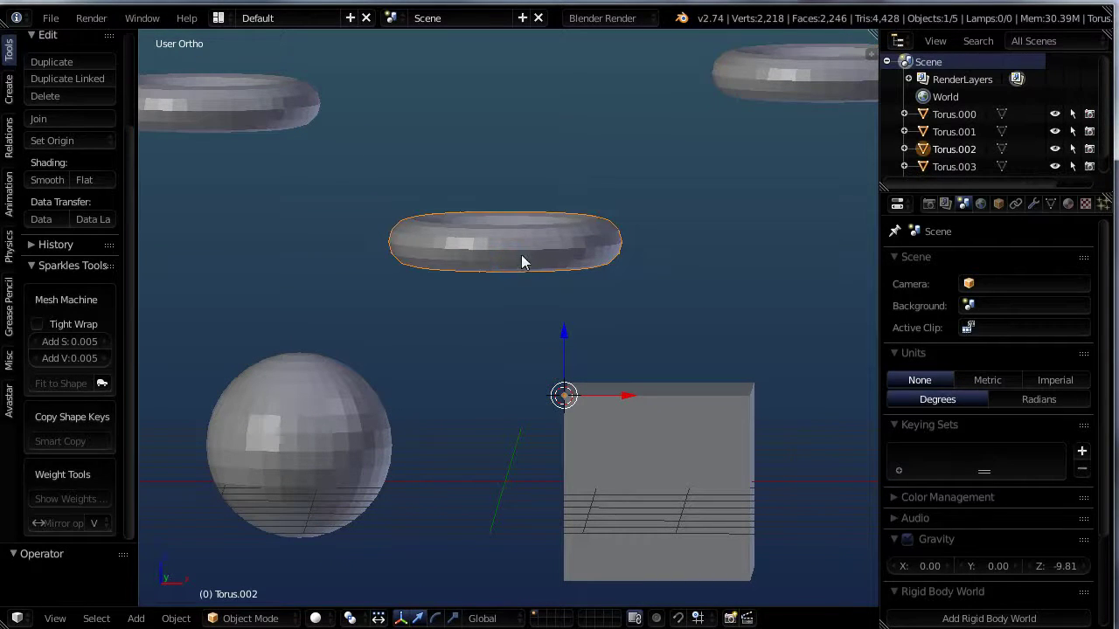
click(54, 140)
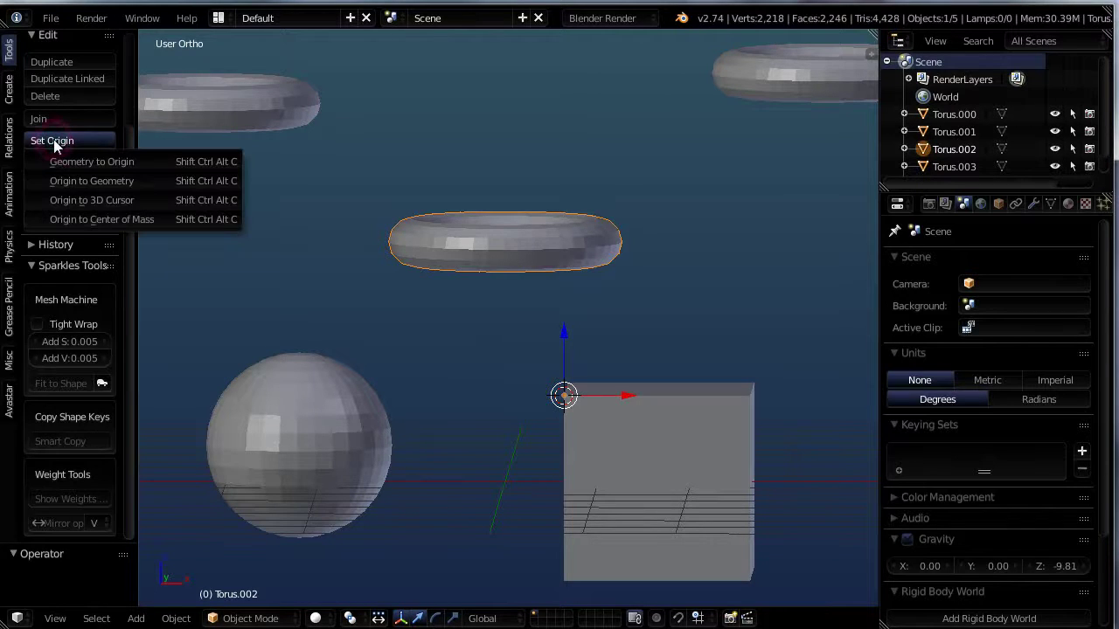
click(99, 180)
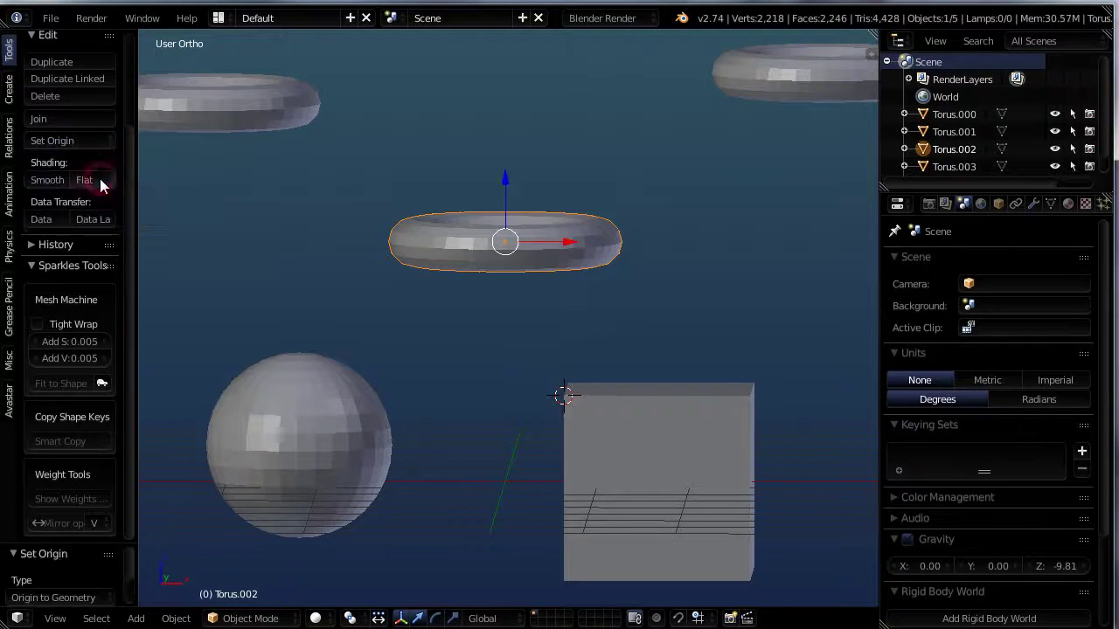
Select each of the three tori in turn and compare where their origins lie
right_click(793, 82)
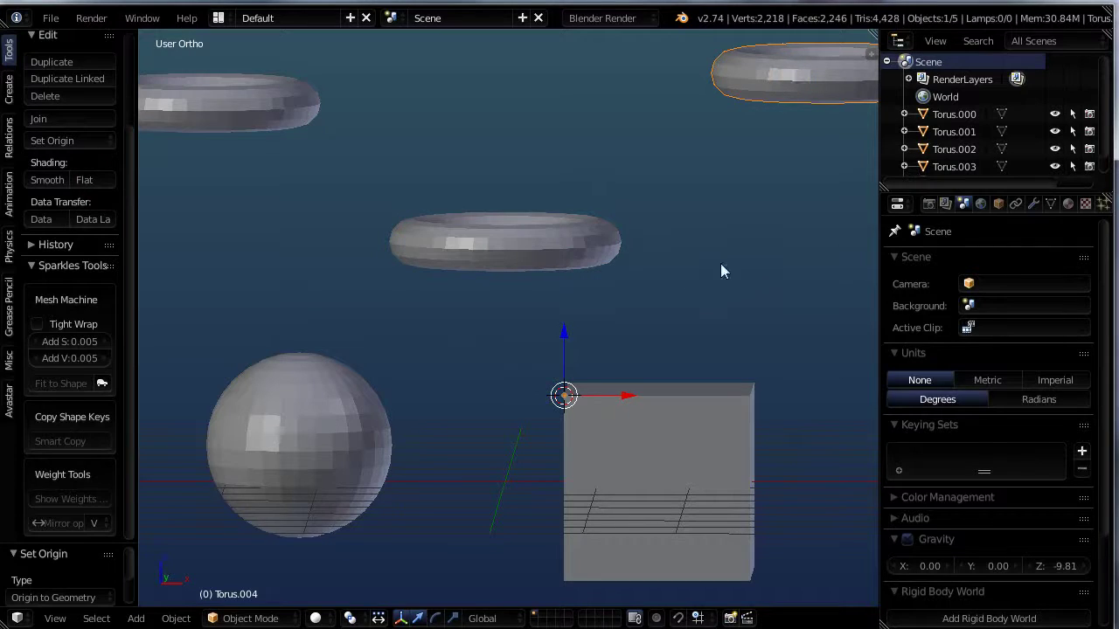
right_click(224, 122)
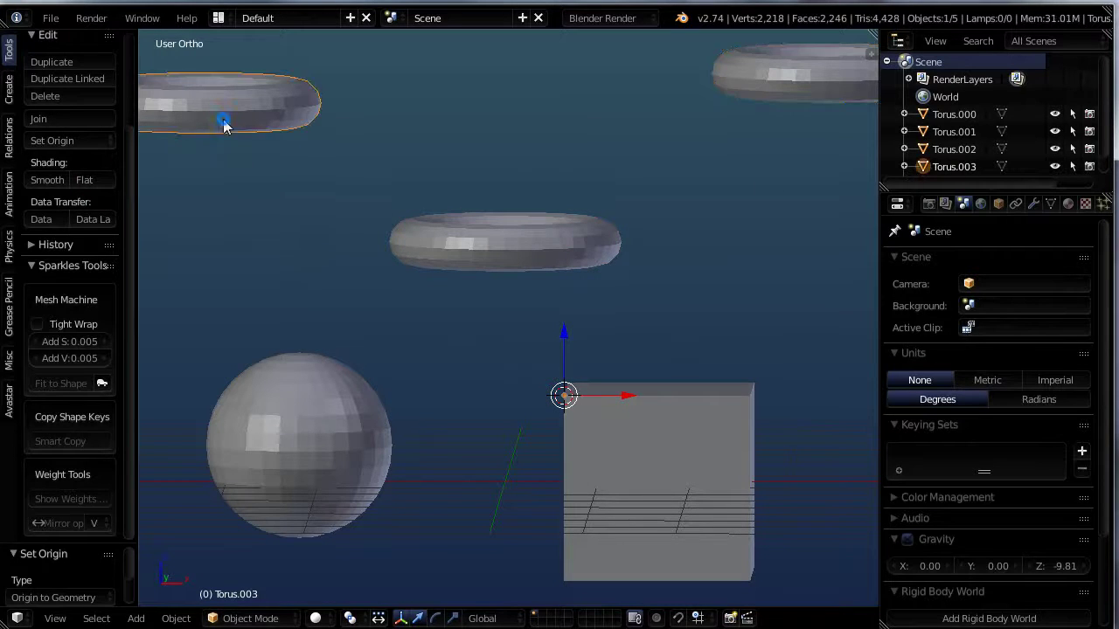
right_click(525, 253)
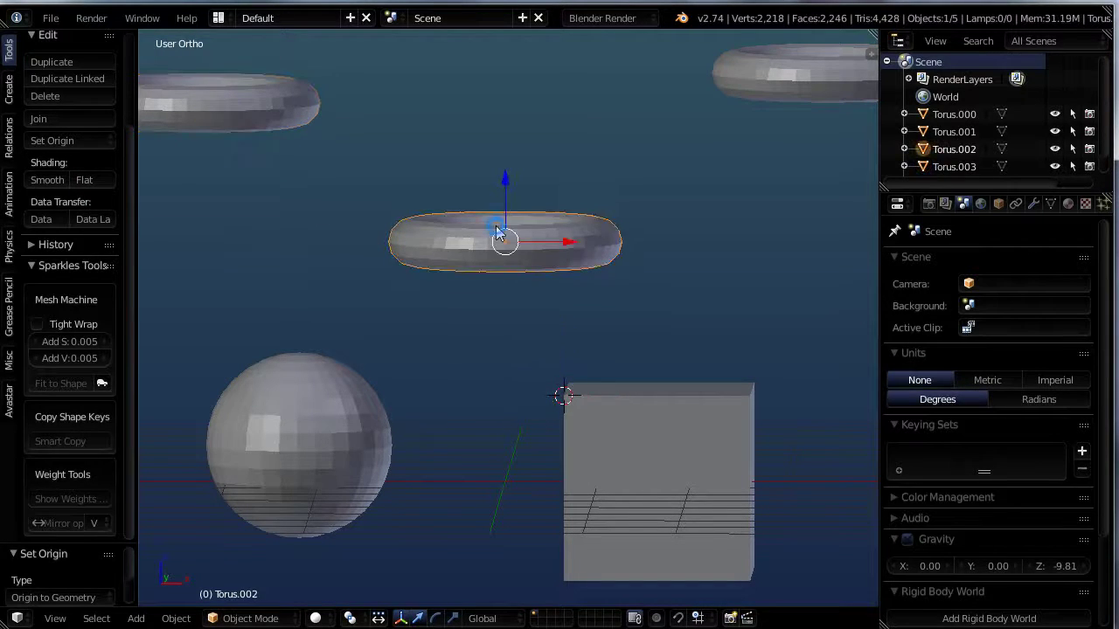
middle_drag(524, 271, 423, 270)
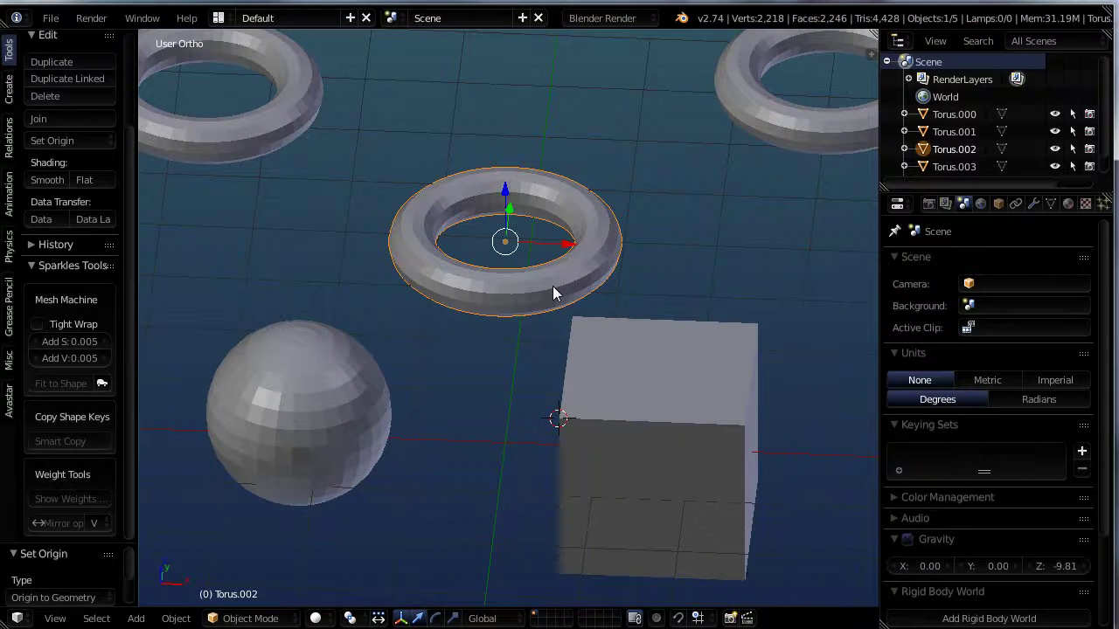
Select the two back tori and the front torus, with the front one active, and join them into one object
right_click(801, 127)
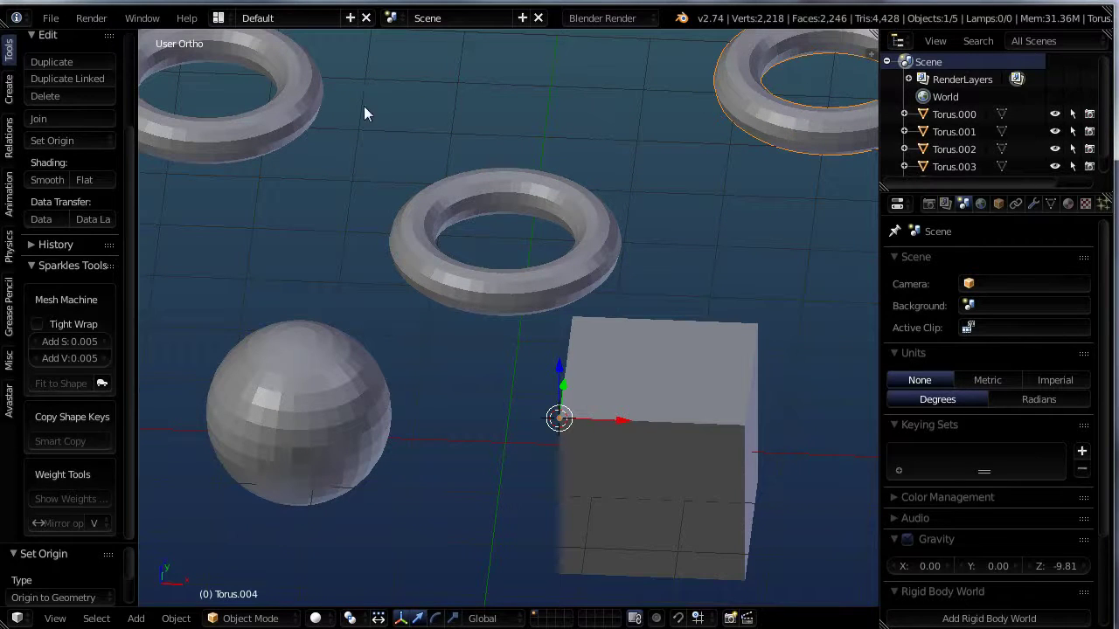
shift+right_click(282, 127)
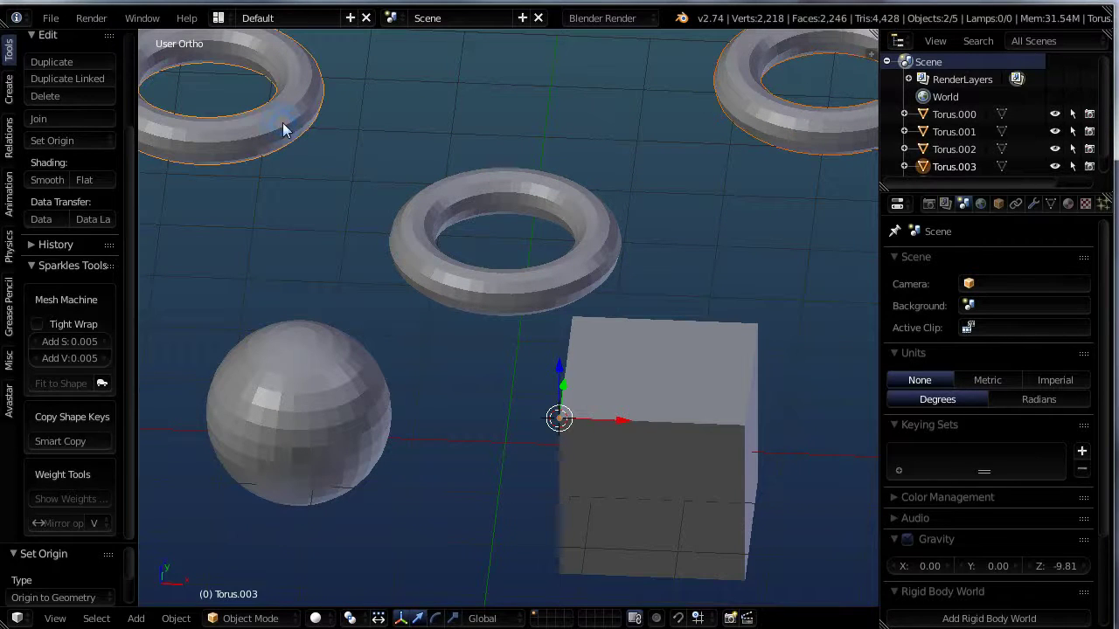
shift+right_click(513, 298)
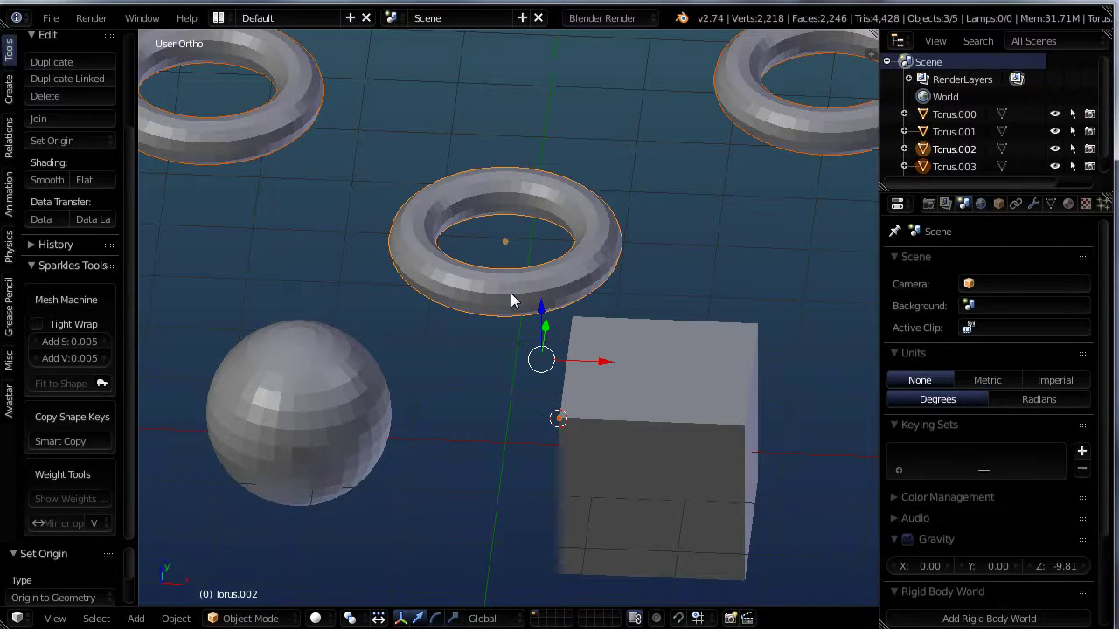
key(ctrl+j)
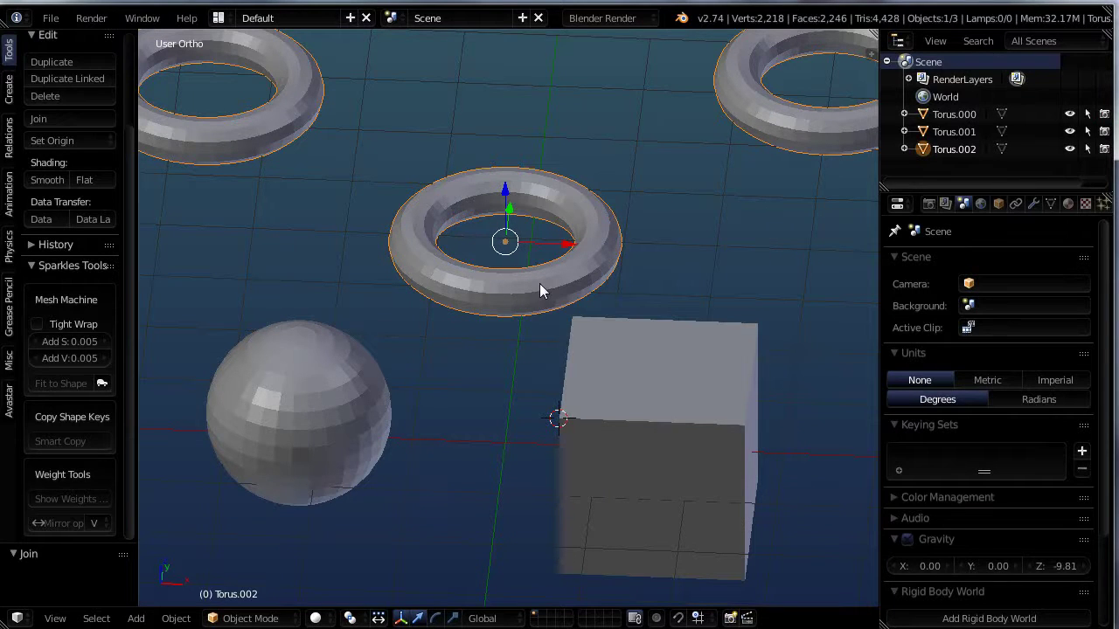
In Edit Mode, select all meshes of the joined tori, separate them by loose parts, and return to Object Mode
key(Tab)
key(Tab)
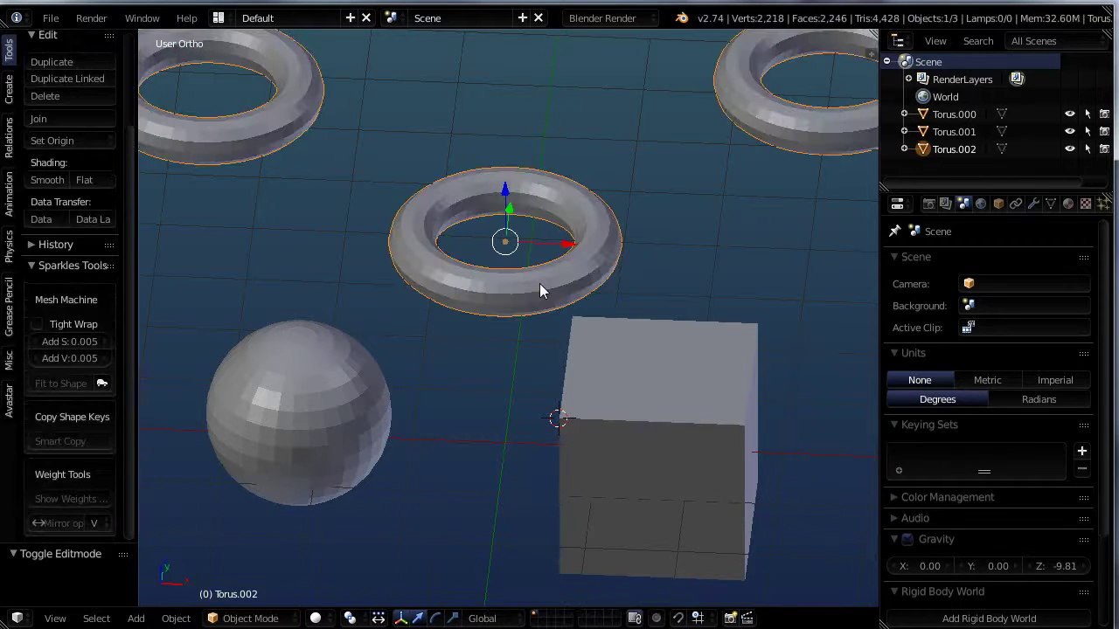
key(Tab)
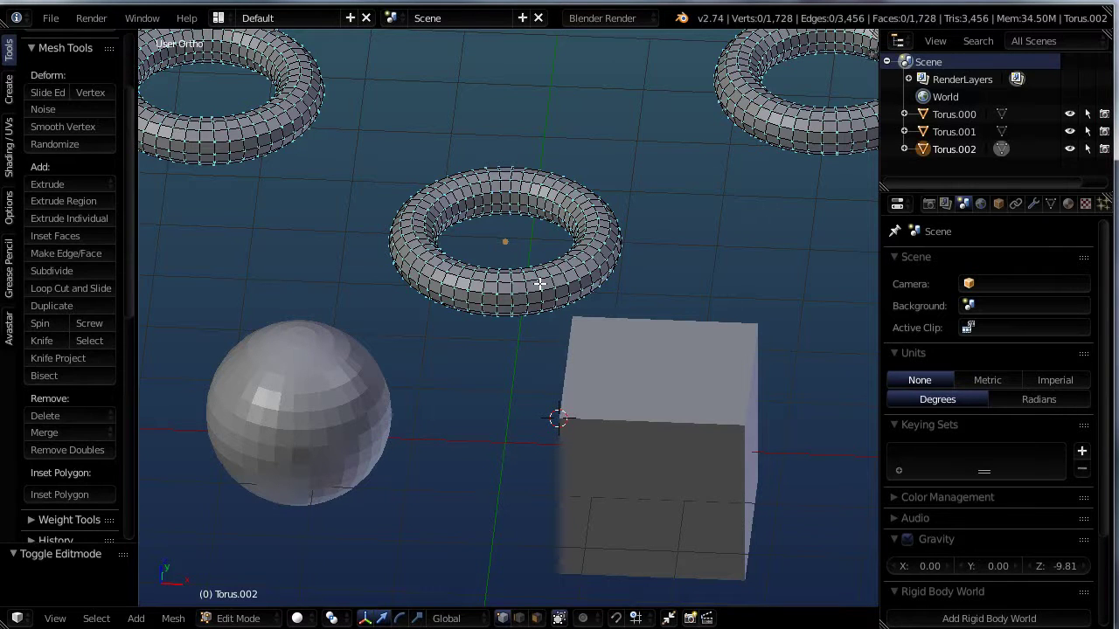
key(a)
key(a)
key(a)
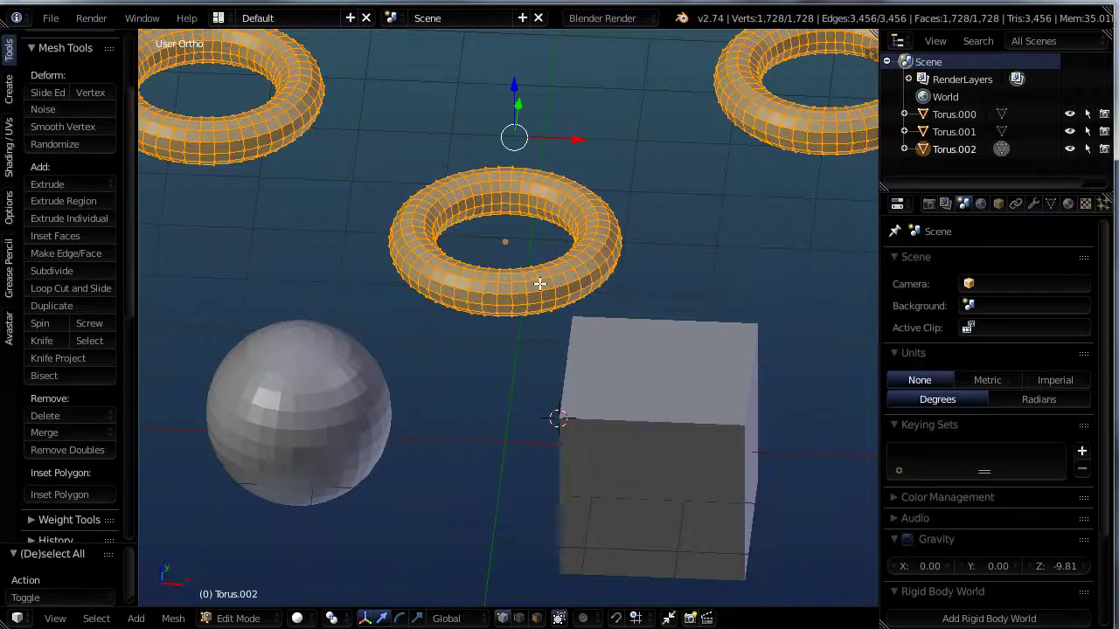
key(p)
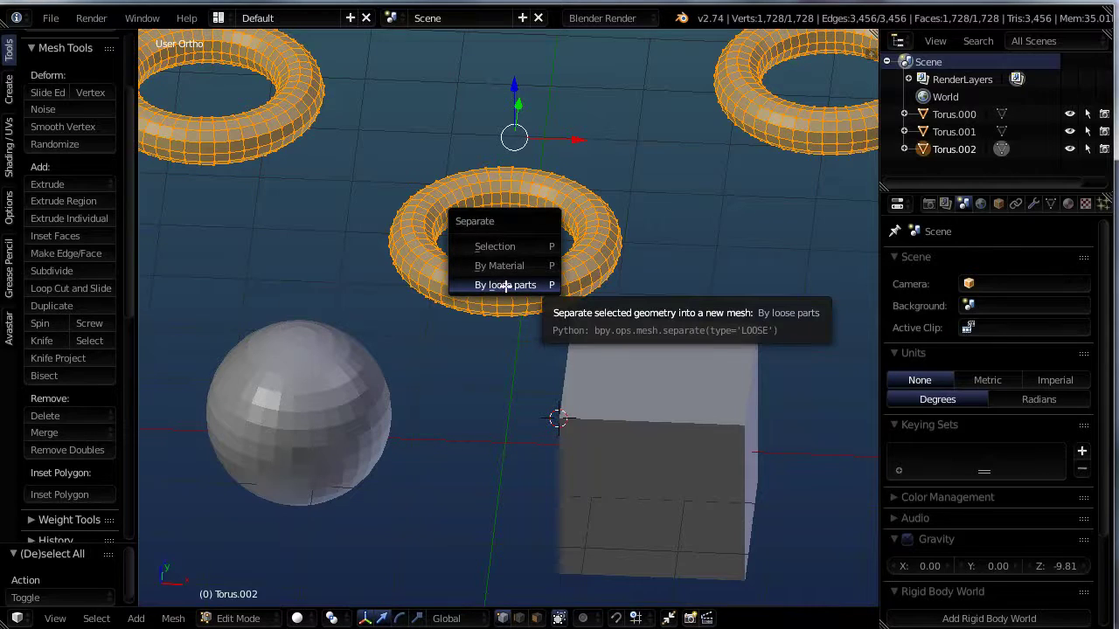
click(505, 286)
key(Tab)
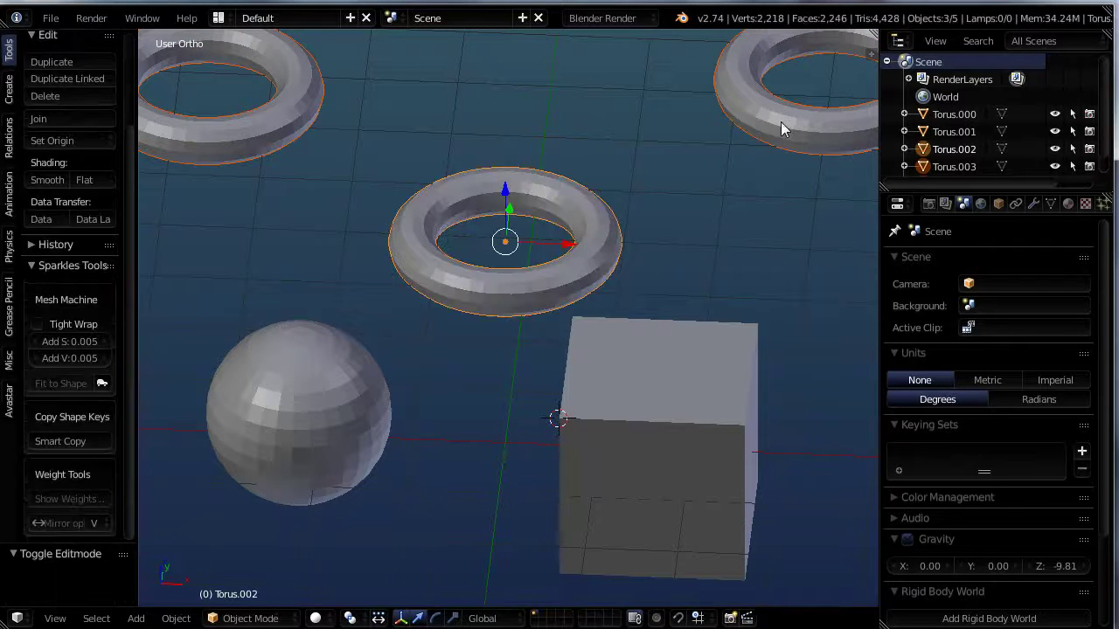
Select the back right torus, the back left torus and the cube in turn and examine the position of each origin
right_click(780, 122)
right_click(315, 152)
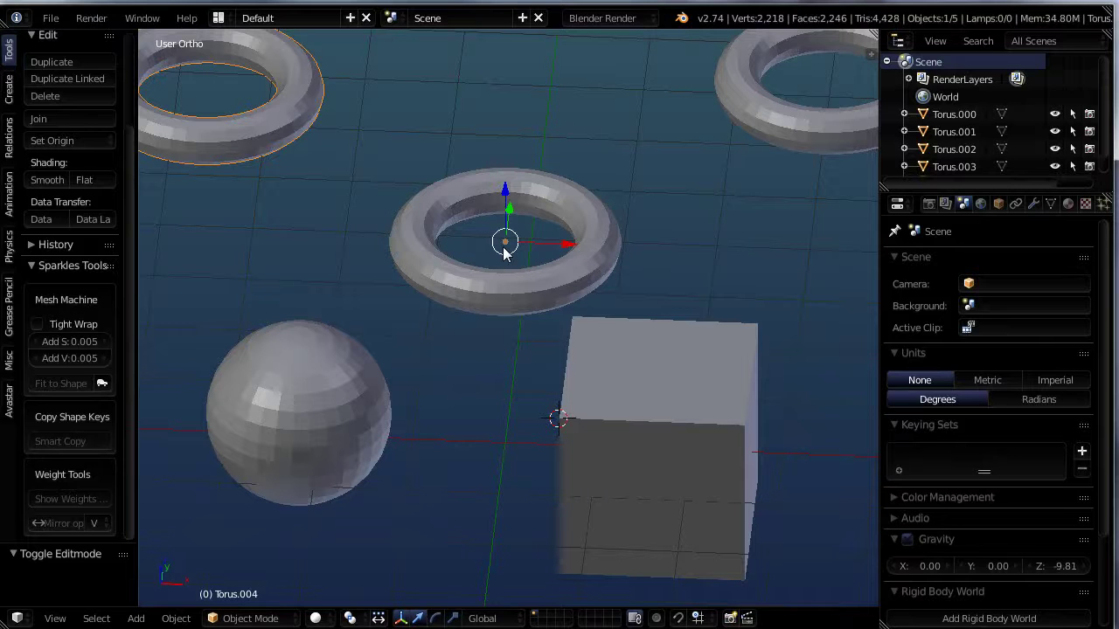
scroll(505, 252, down, 4)
middle_drag(535, 347, 584, 391)
right_click(602, 365)
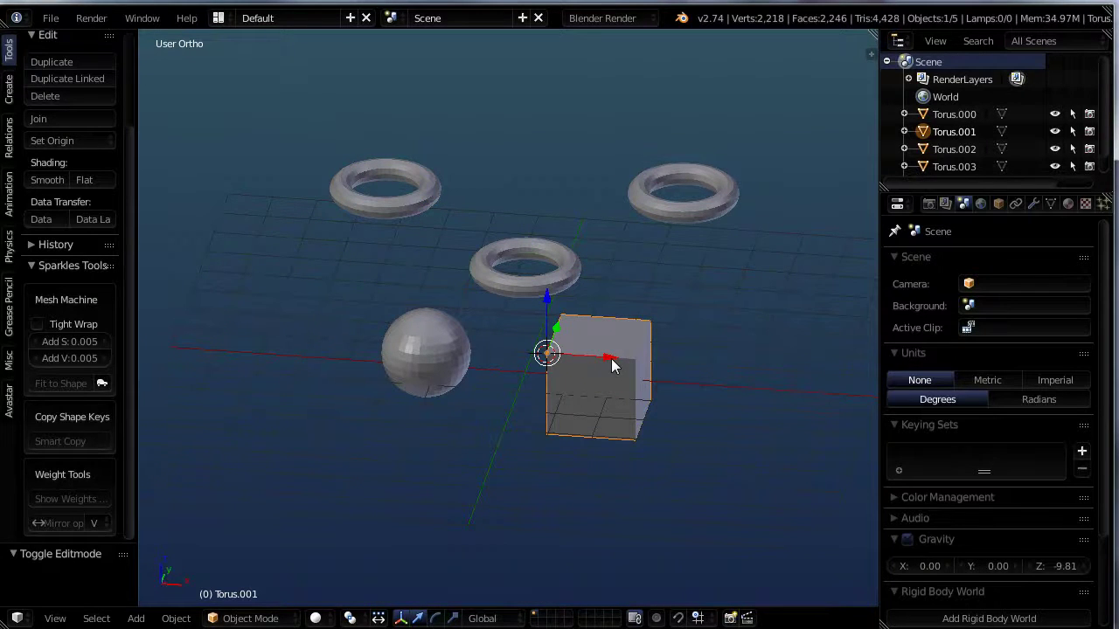
scroll(612, 360, up, 1)
scroll(604, 364, up, 1)
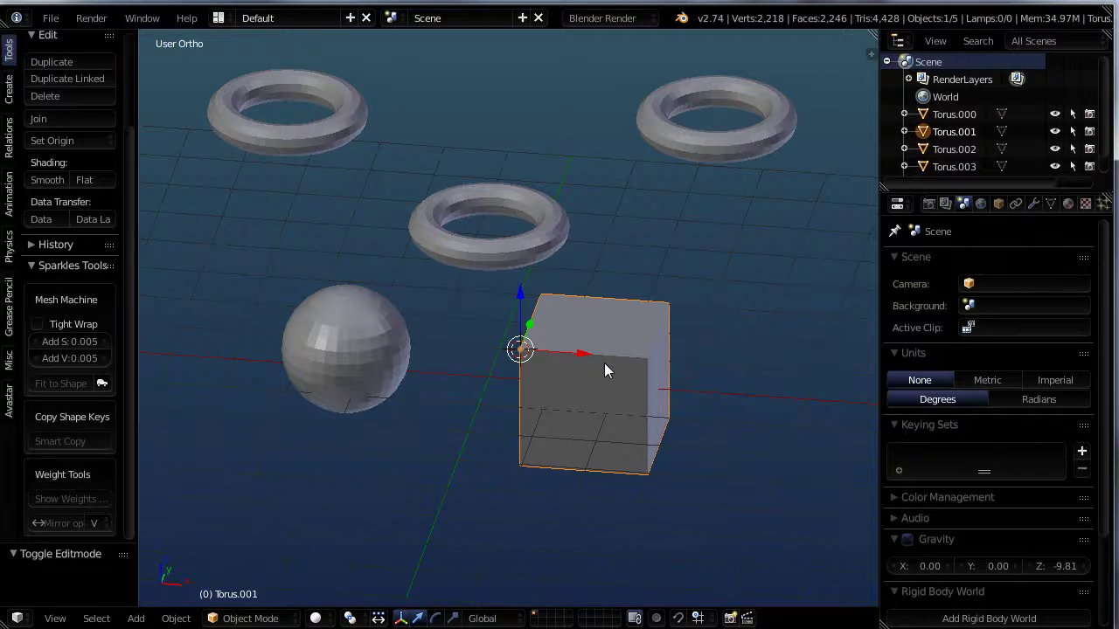
Select all objects in the scene and delete them
key(a)
key(a)
key(x)
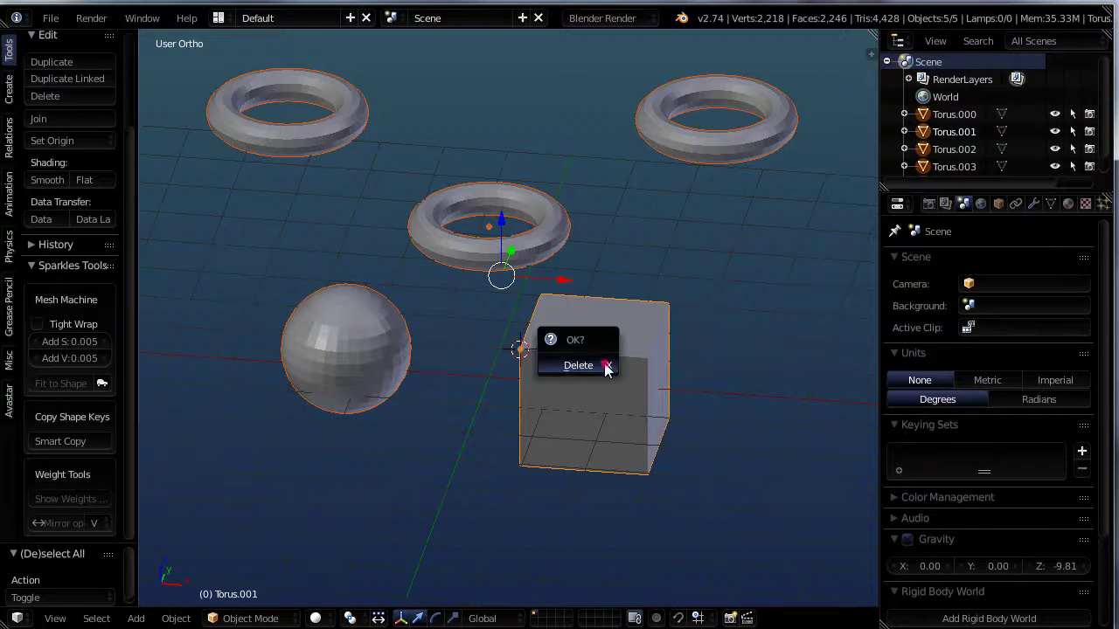
click(578, 366)
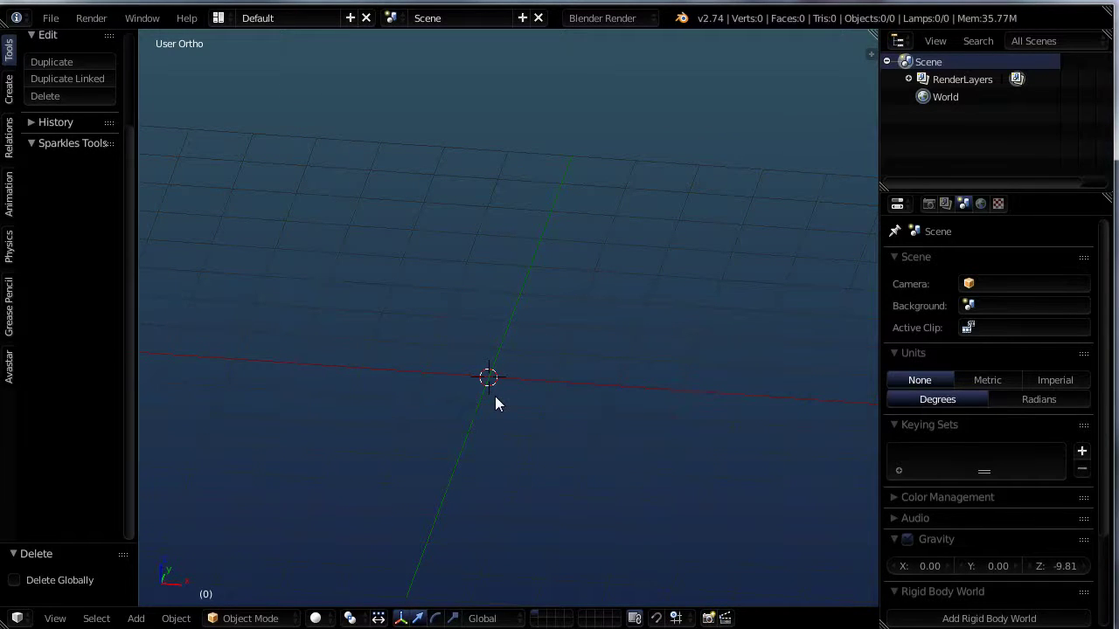
Add a plane mesh at the 3D cursor in the empty scene
key(shift+a)
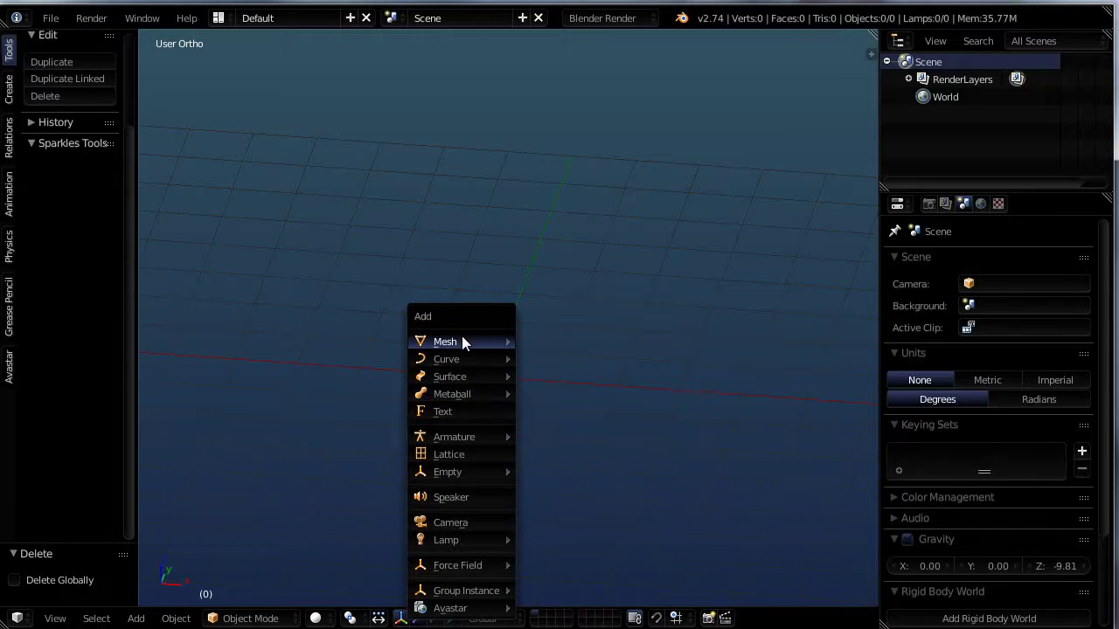
mouse_move(459, 343)
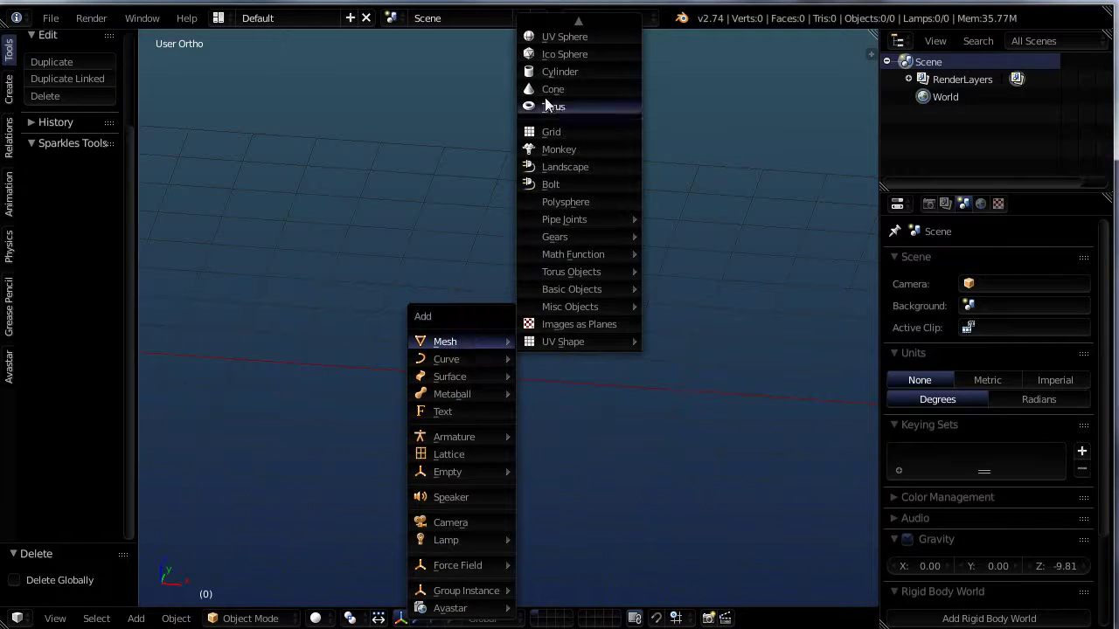
click(573, 30)
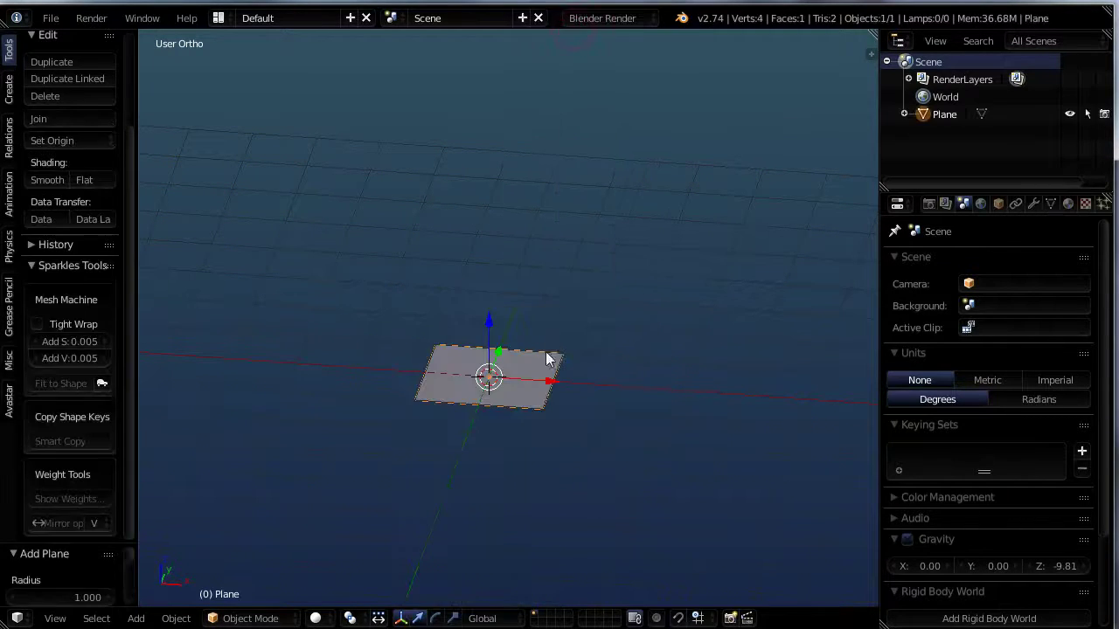
In Edit Mode, subdivide the plane with the number of cuts set to 10
key(Tab)
key(w)
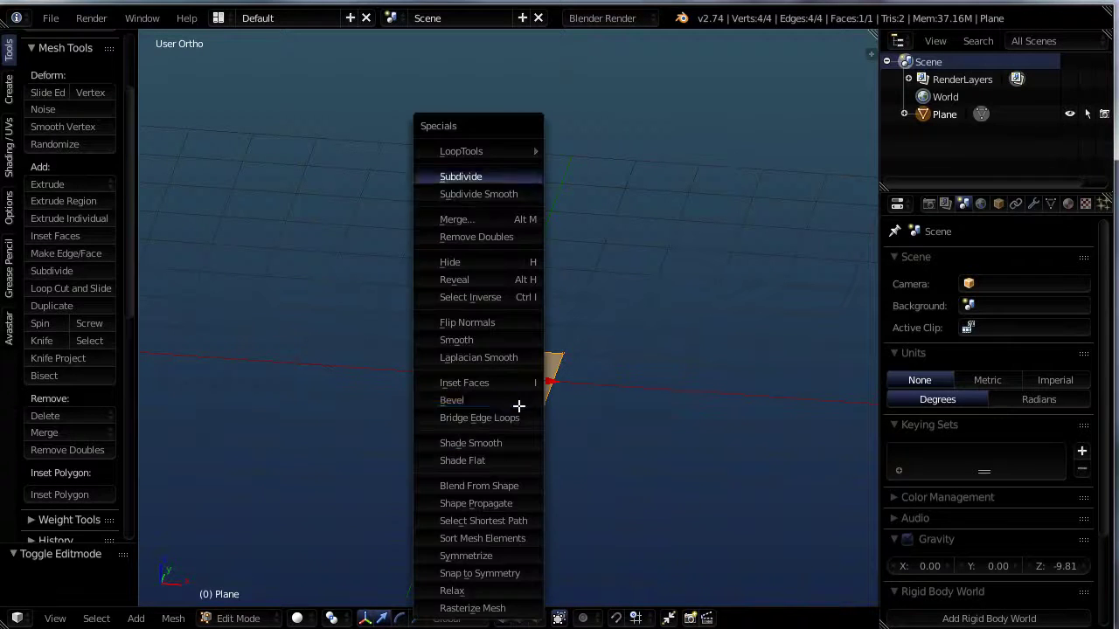
click(464, 174)
click(97, 597)
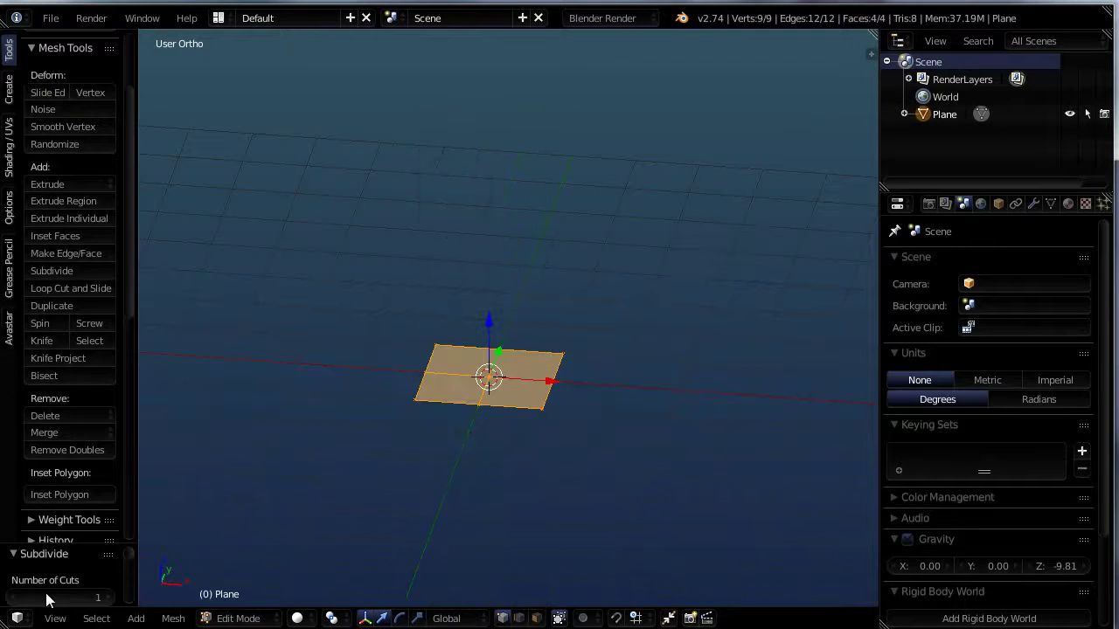
text(10)
key(Return)
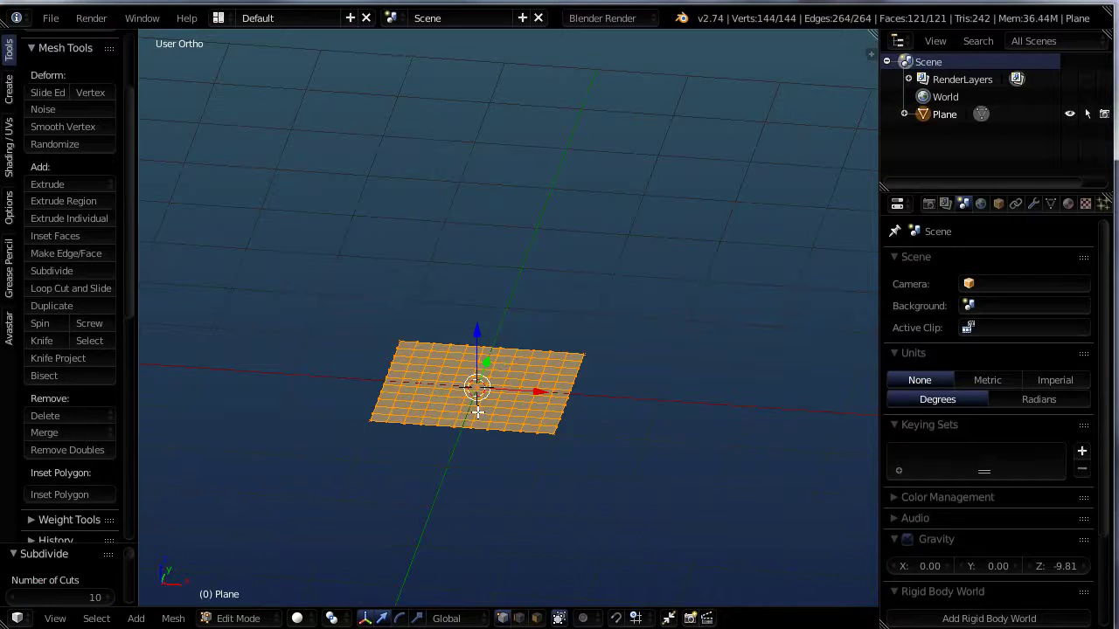
View the subdivided plane from the top and deselect all of its vertices in Edit Mode
key(KP_7)
scroll(514, 387, up, 2)
ctrl+scroll(476, 337, up, 2)
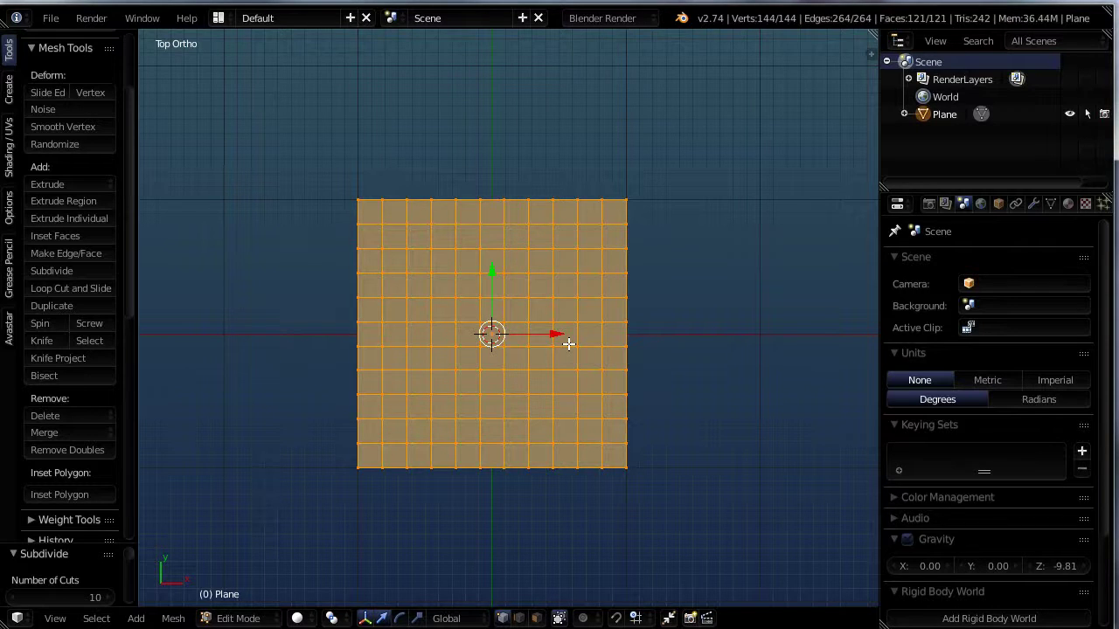
scroll(554, 314, up, 1)
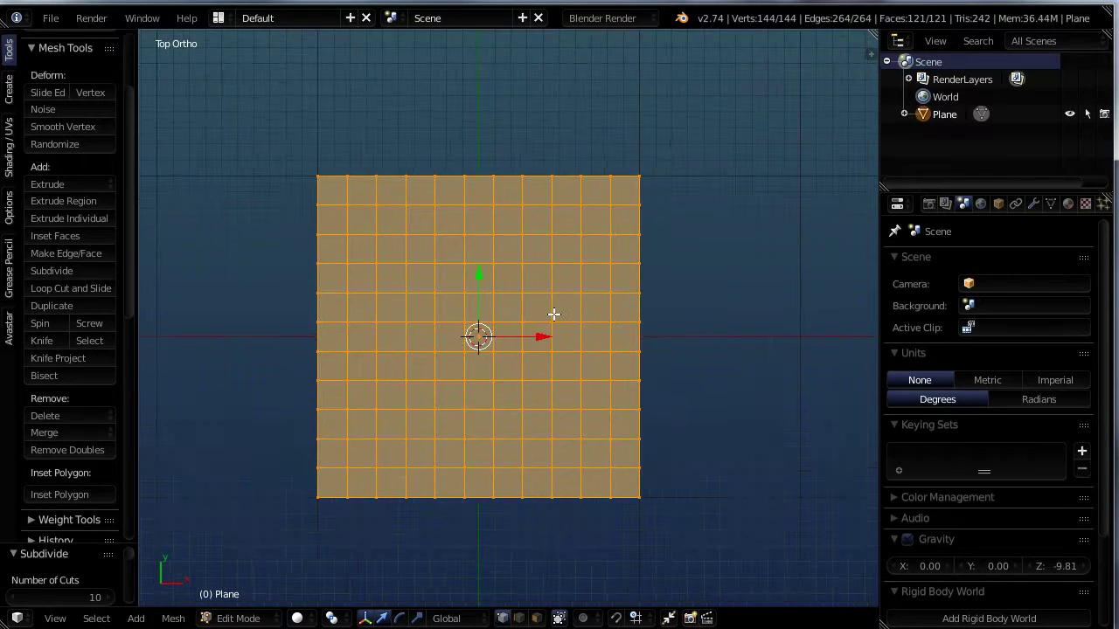
key(Tab)
key(Tab)
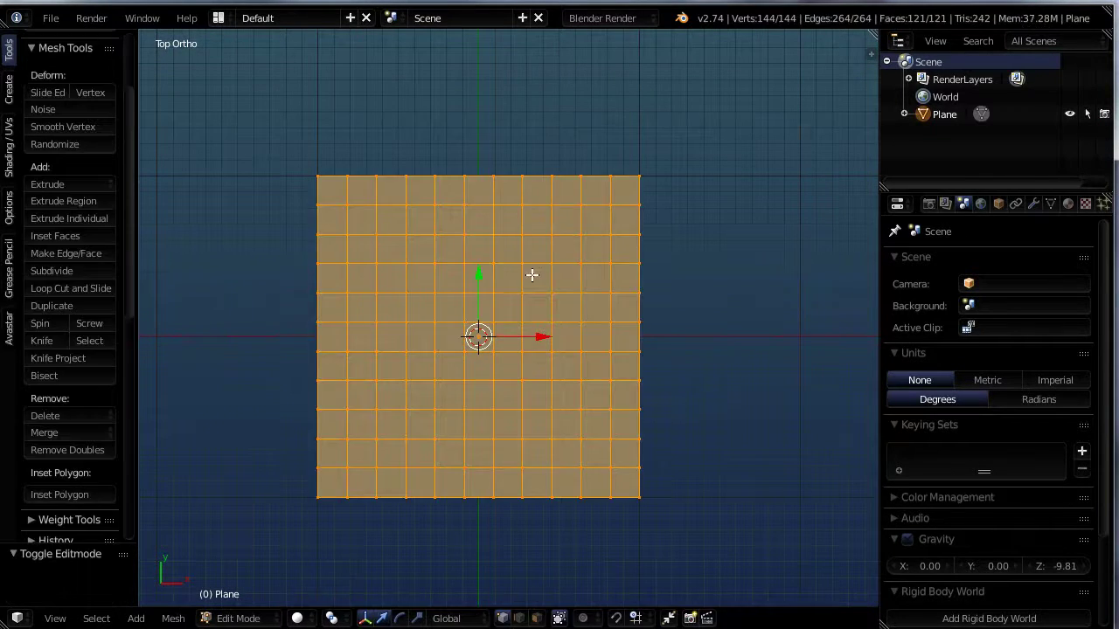
key(a)
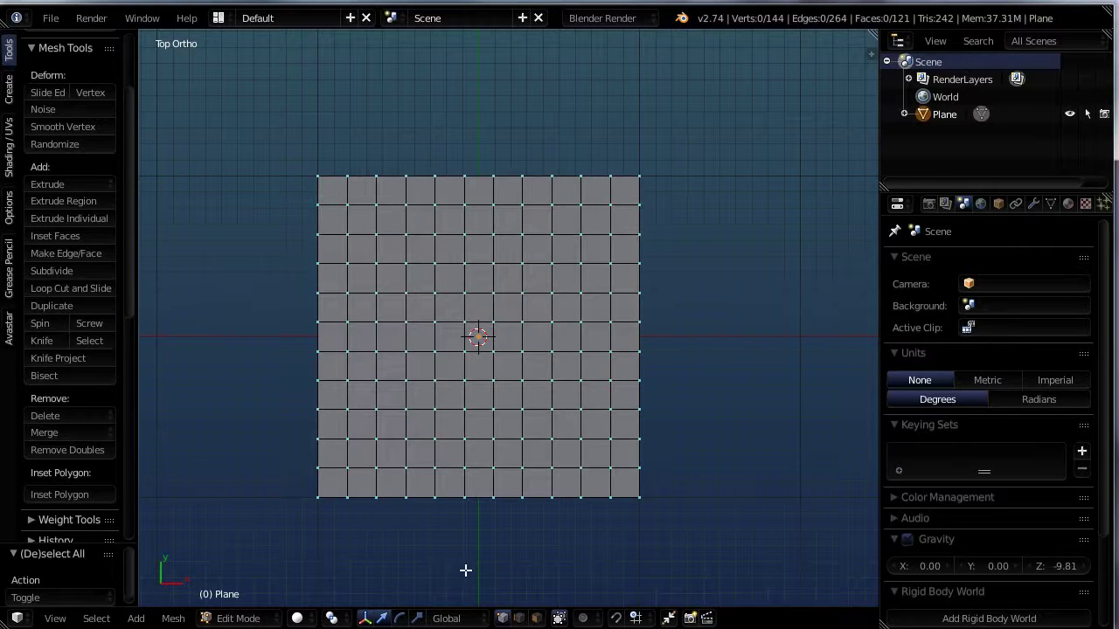
Delete the plane's lower-right corner vertex with the Vertices option, and undo the deletion
right_click(639, 493)
scroll(621, 499, up, 5)
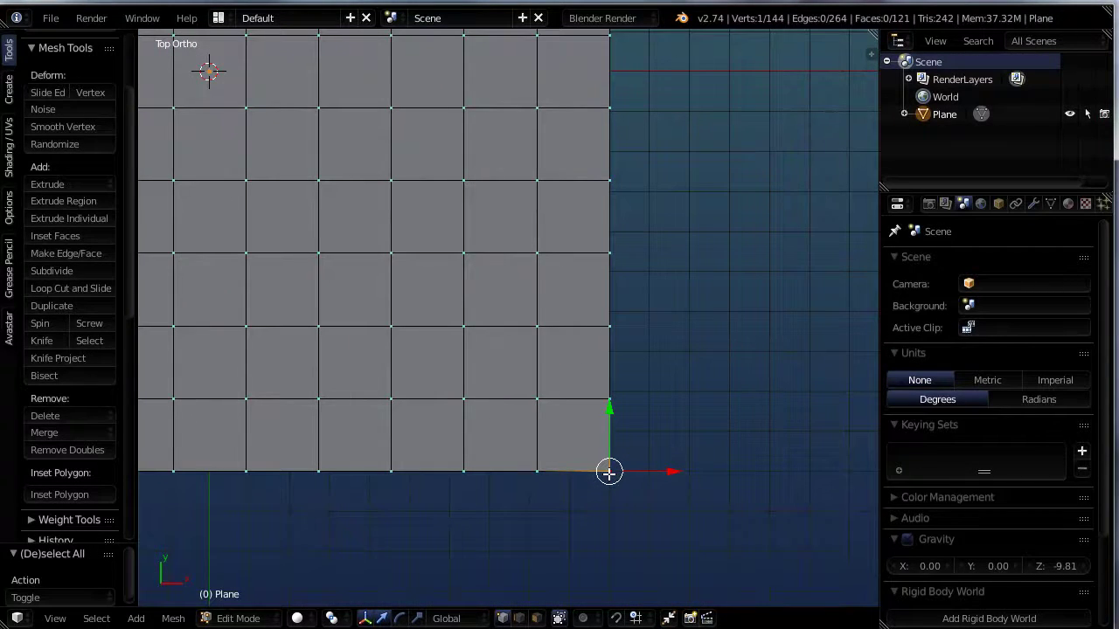
key(x)
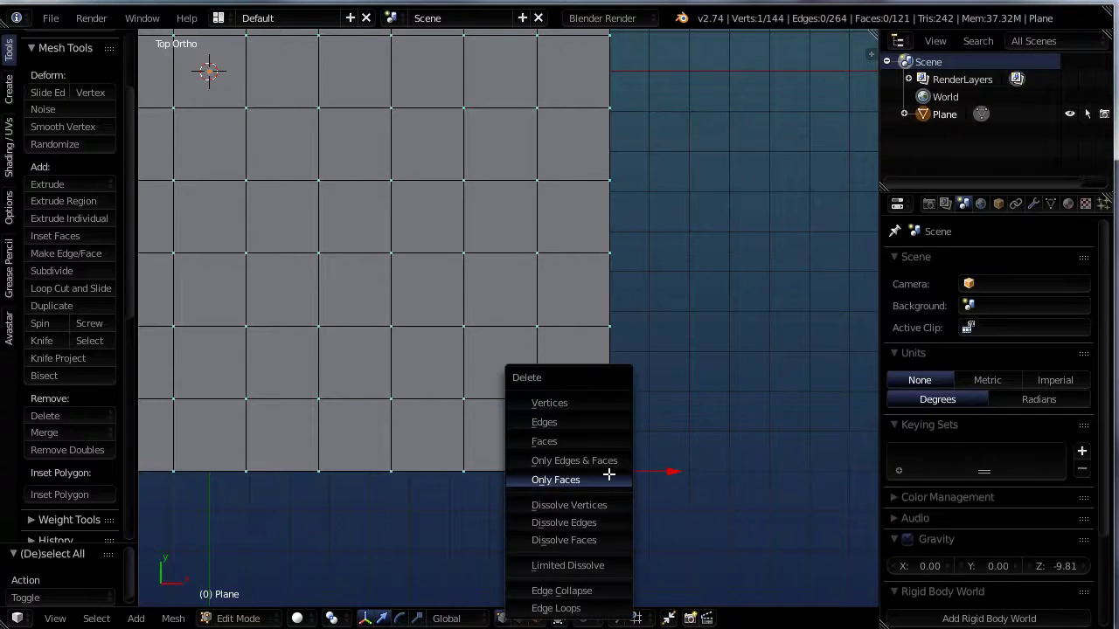
click(546, 404)
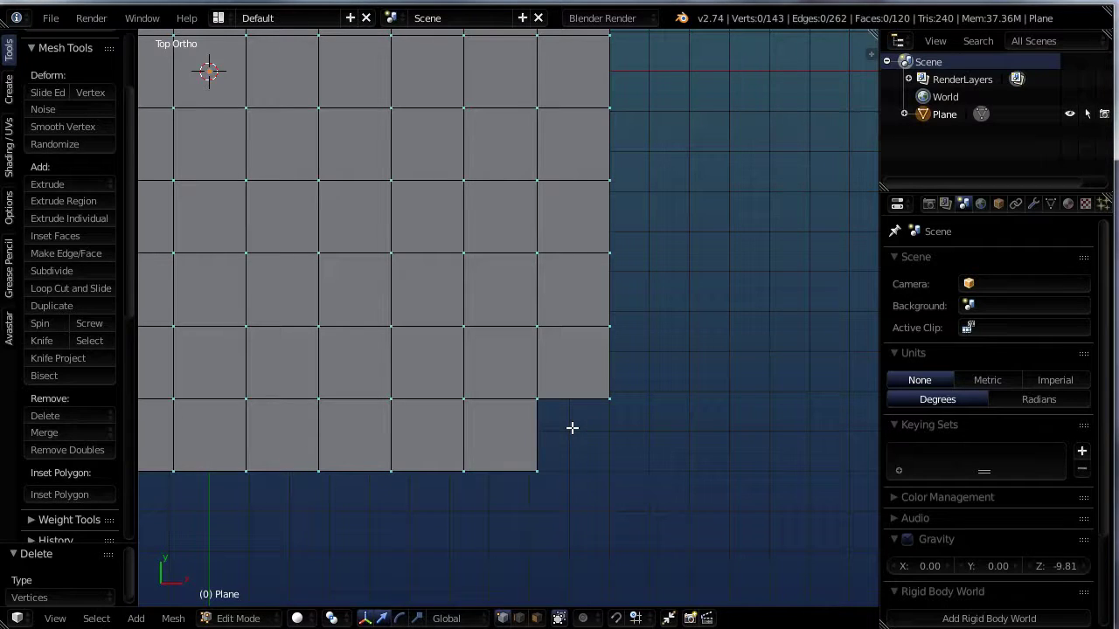
key(ctrl+z)
Select the two outermost vertical edge loops on the plane's right side and delete the faces between them
scroll(569, 428, down, 1)
shift+middle_drag(560, 419, 639, 462)
alt+right_click(673, 412)
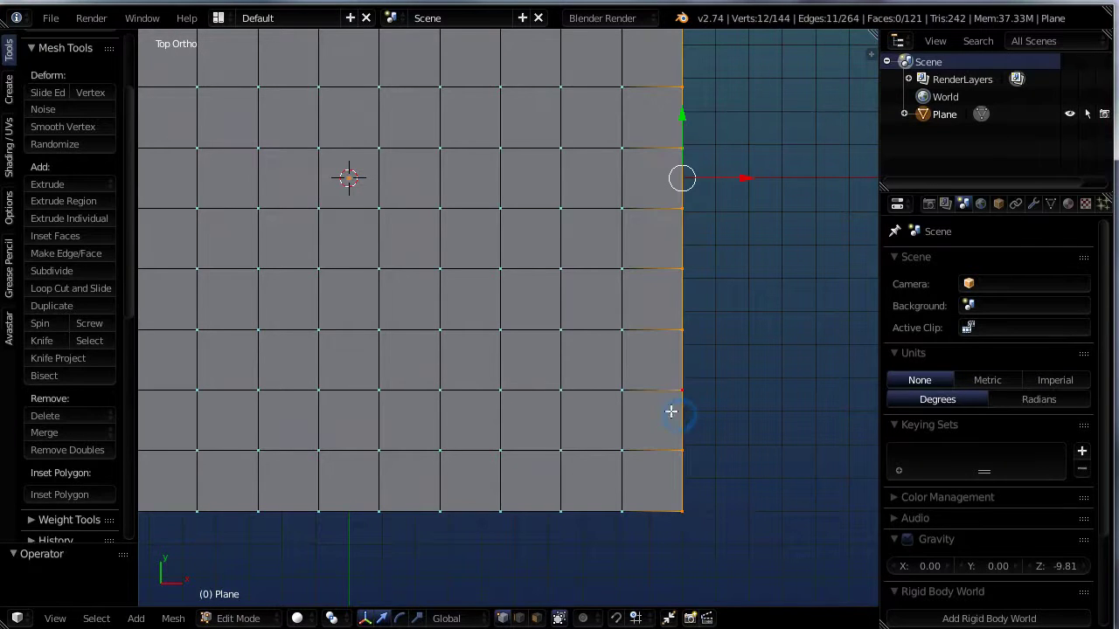
alt+shift+right_click(616, 418)
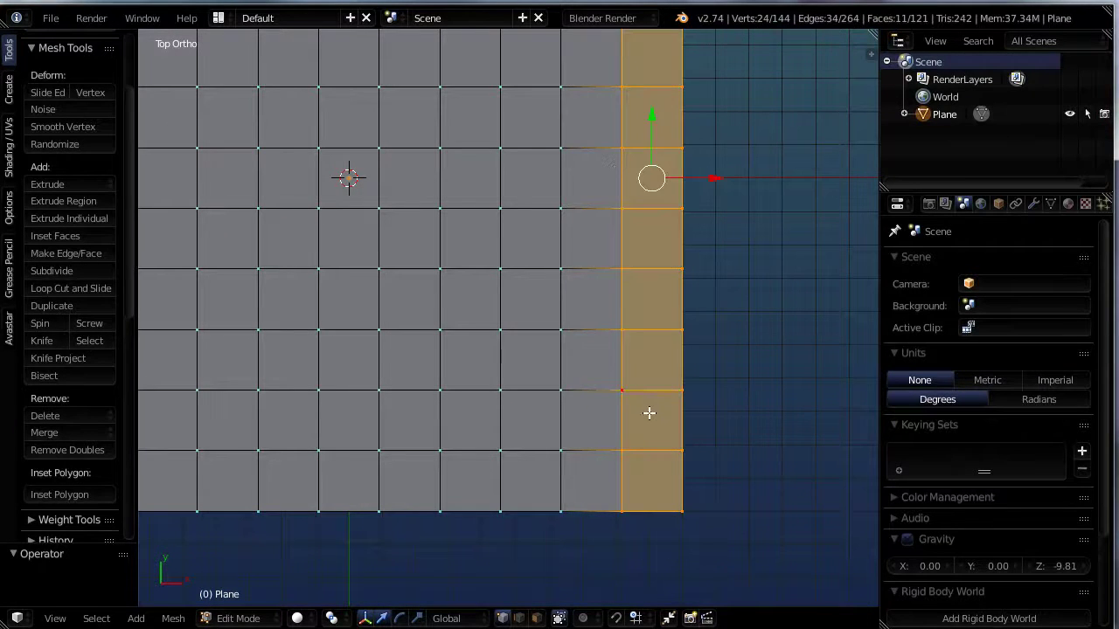
key(x)
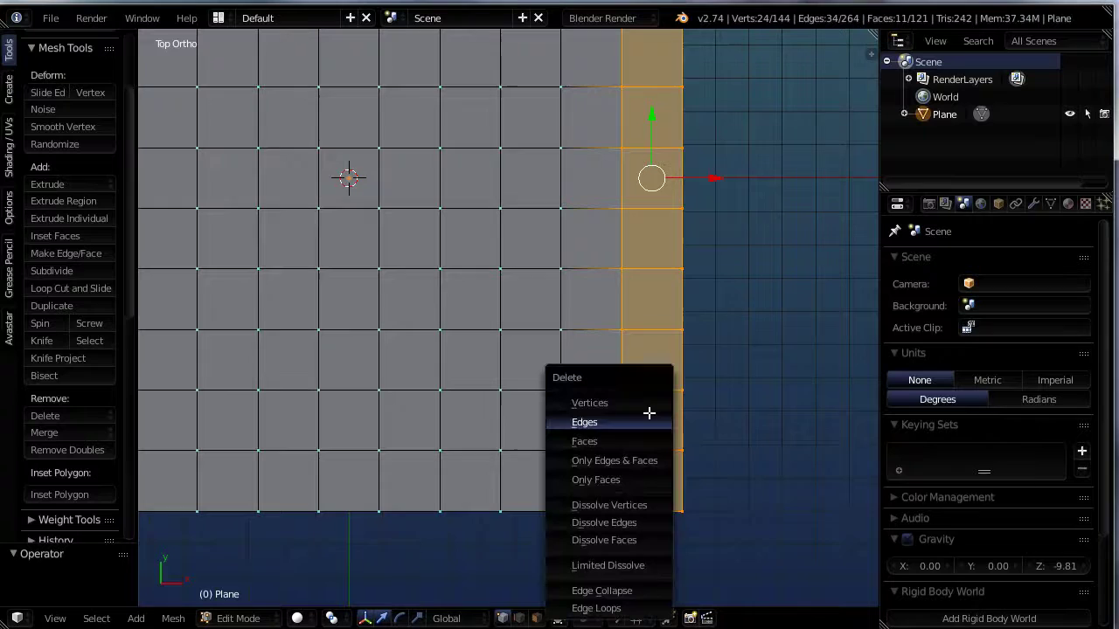
click(581, 442)
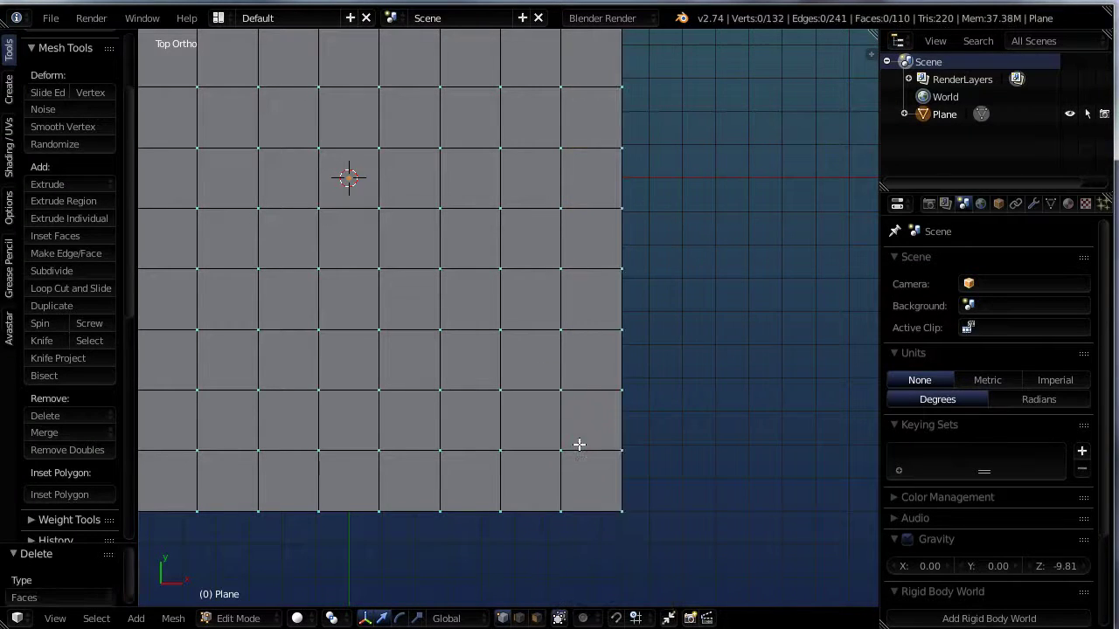
In face select mode, delete a stepped chain of seven faces starting at the plane's lower-right corner, and undo the deletion
middle_drag(579, 445, 650, 303)
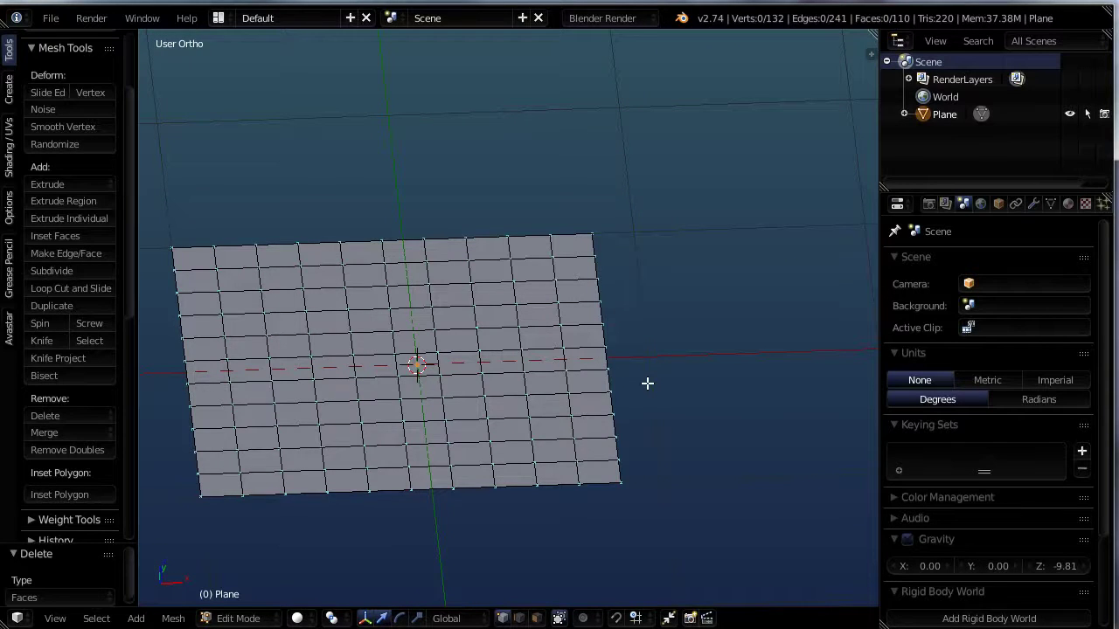
key(KP_7)
shift+middle_drag(588, 182, 580, 399)
key(ctrl+Tab)
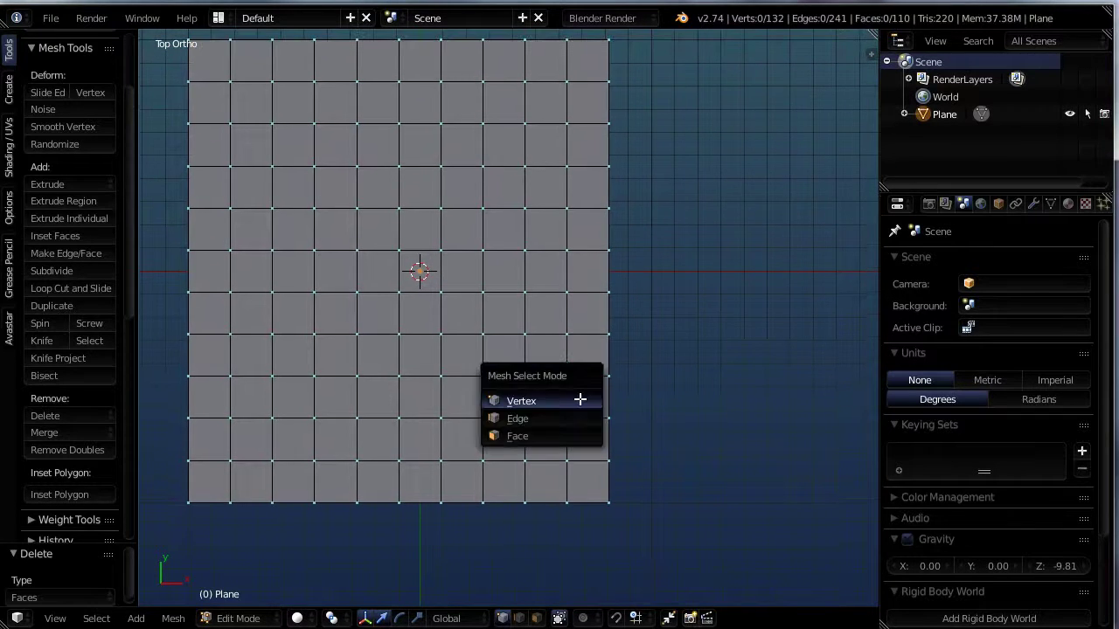
click(517, 436)
click(586, 489)
shift+click(586, 444)
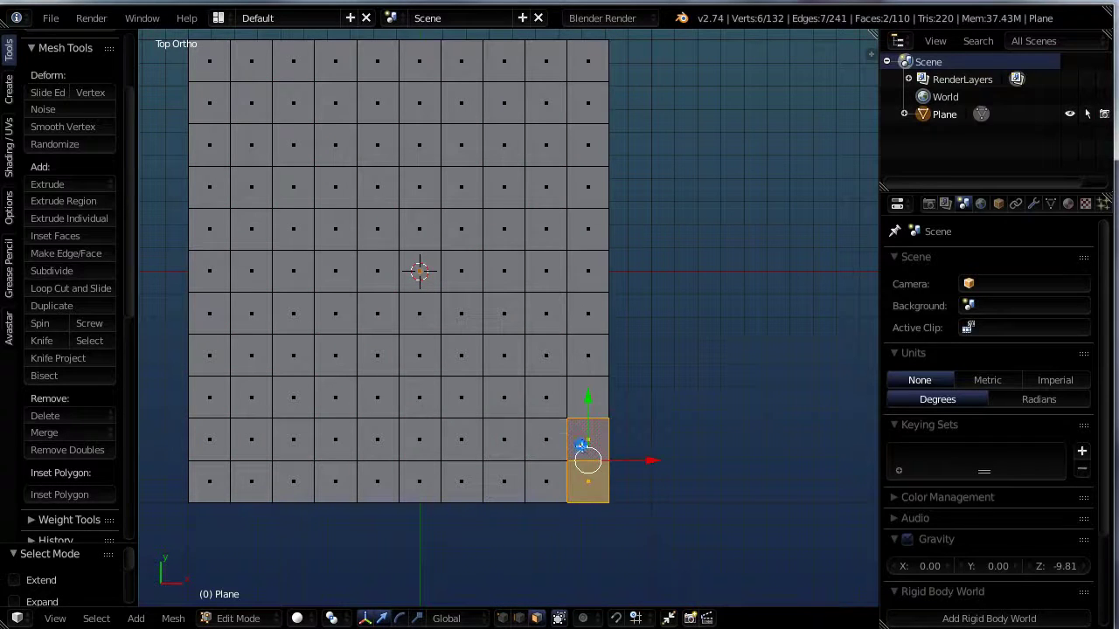
shift+click(585, 401)
shift+click(546, 397)
shift+click(505, 400)
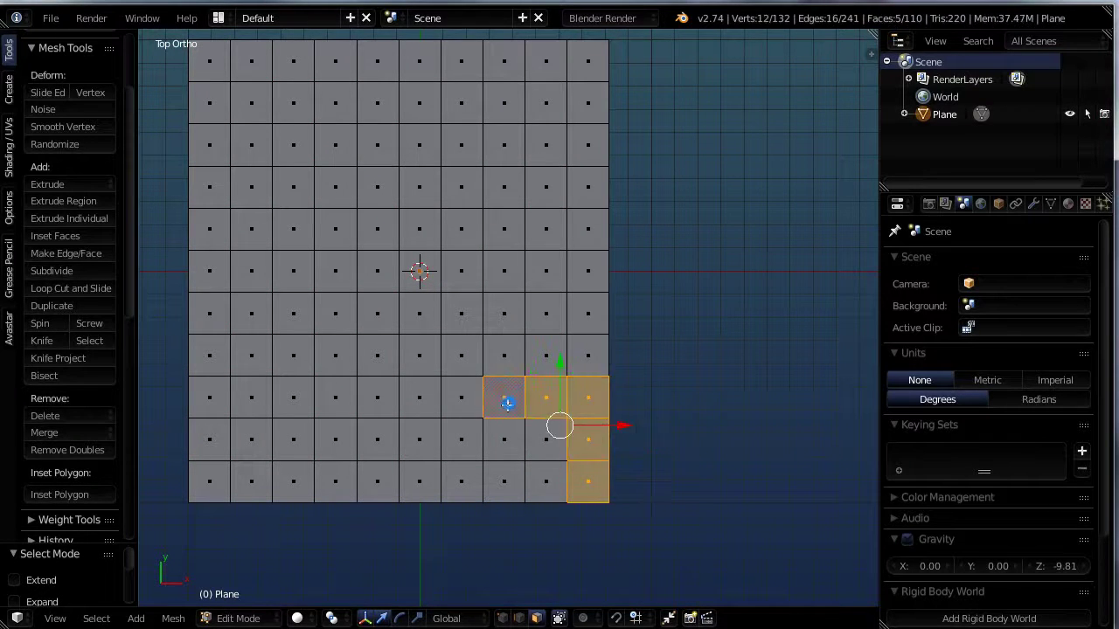
shift+click(500, 359)
shift+click(507, 313)
key(x)
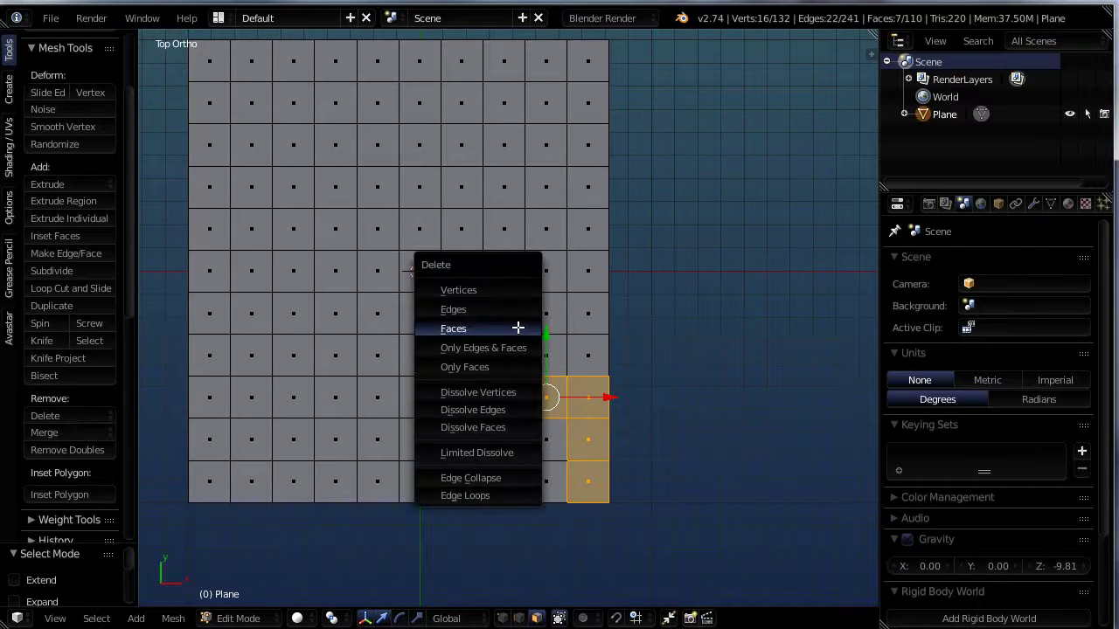
click(517, 327)
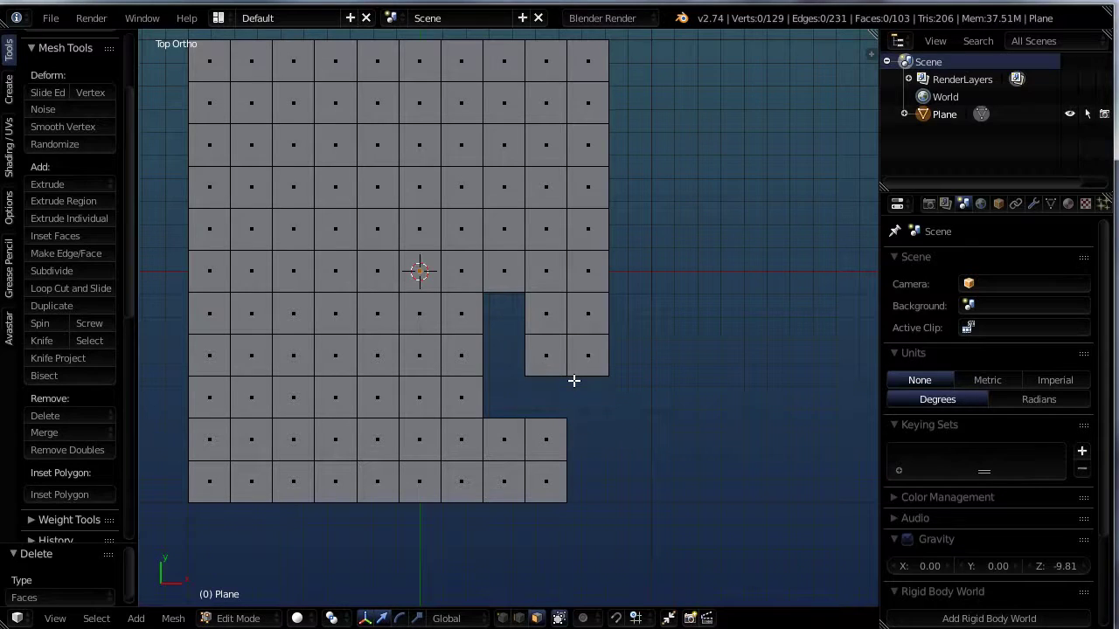
key(ctrl+z)
Switch to vertex select mode, delete the stepped selection with the Vertices option, and undo the deletion
key(ctrl+Tab)
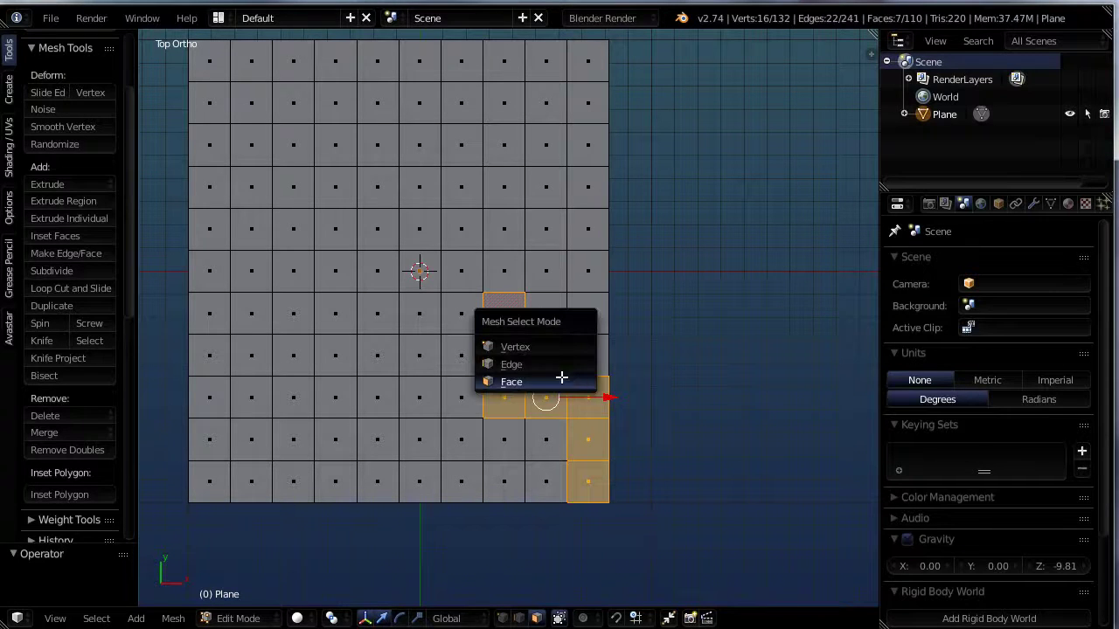
click(511, 347)
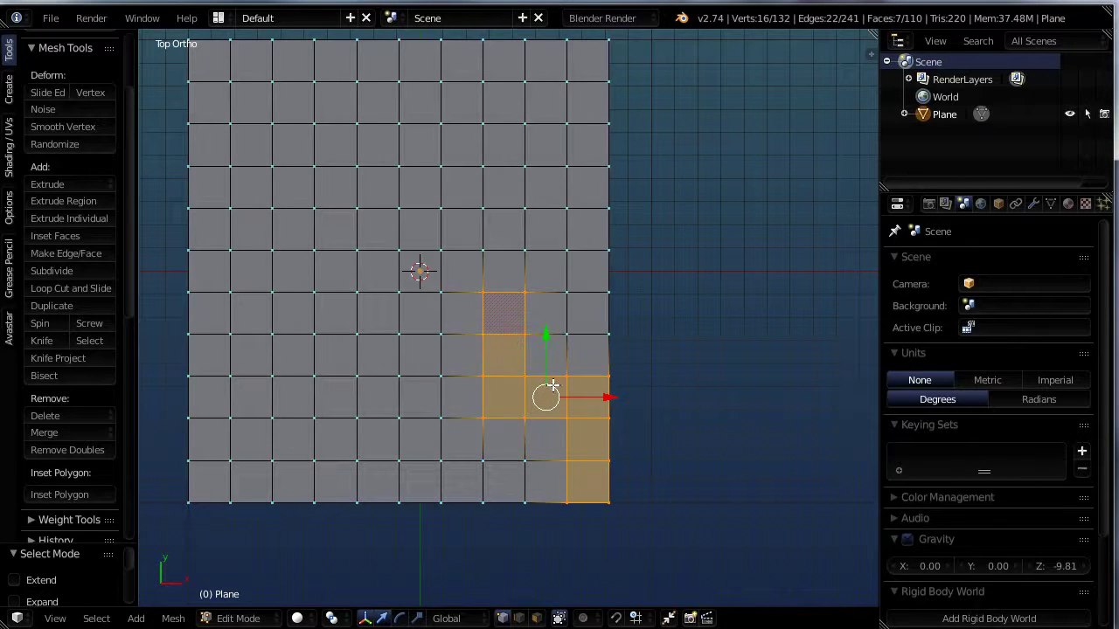
key(x)
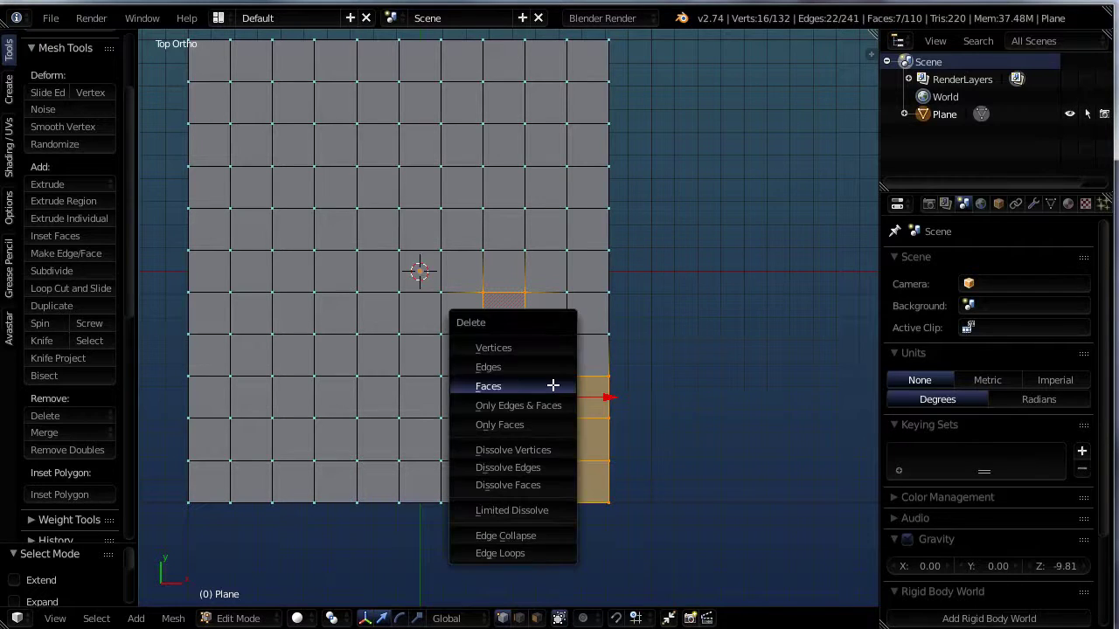
click(496, 348)
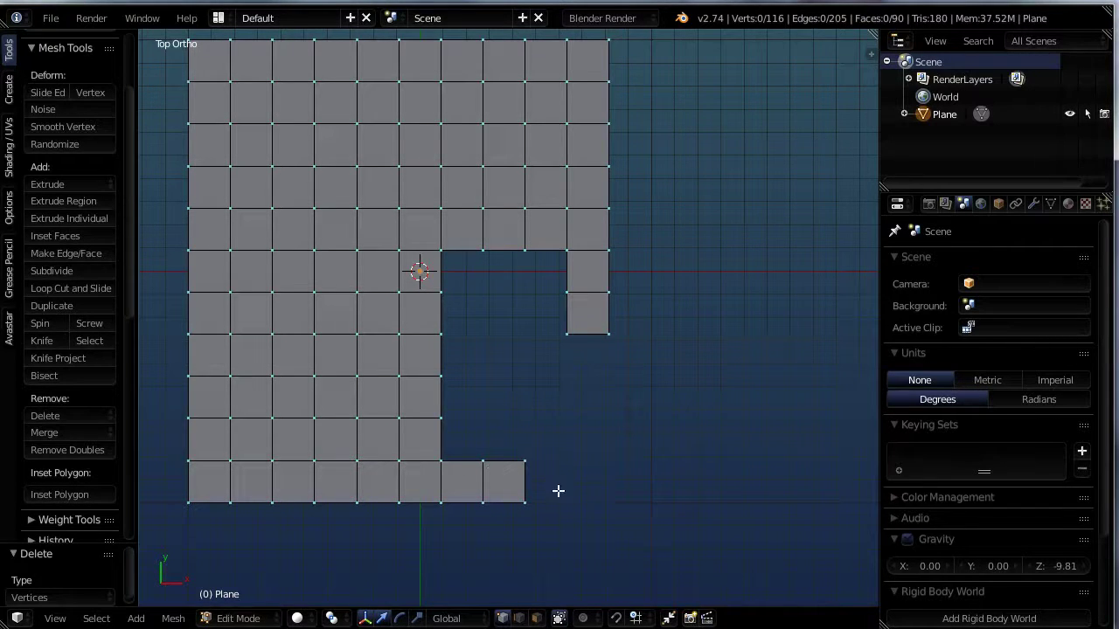
key(ctrl+z)
Select the central vertical edge loop just left of the origin, delete it with the Edge Loops option, and deselect everything
shift+middle_drag(546, 373, 613, 479)
alt+right_click(468, 337)
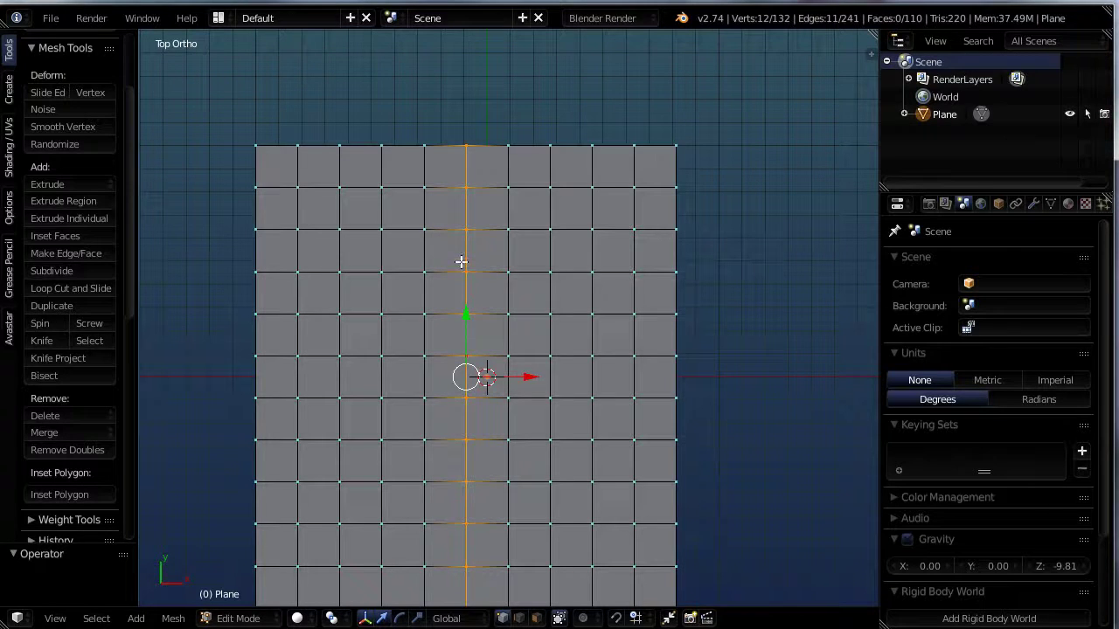
key(x)
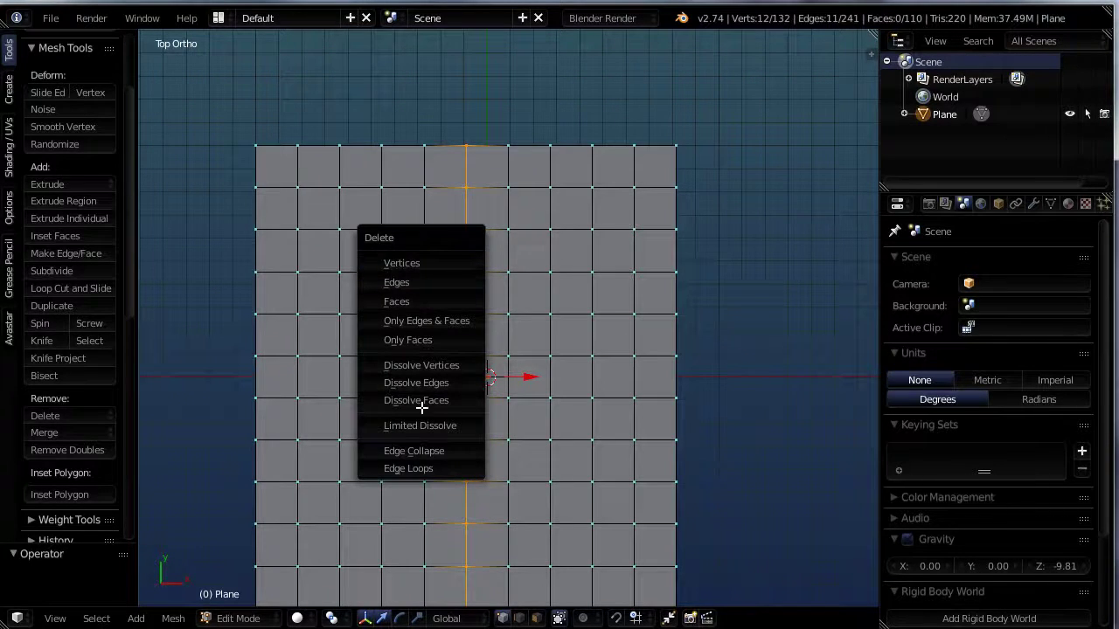
click(407, 469)
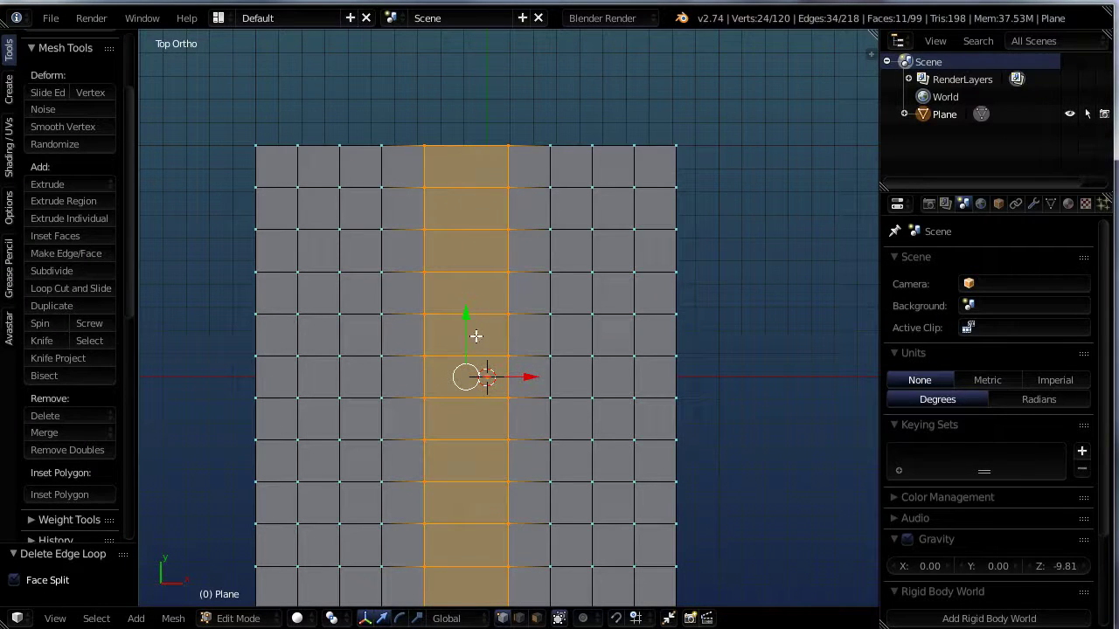
key(a)
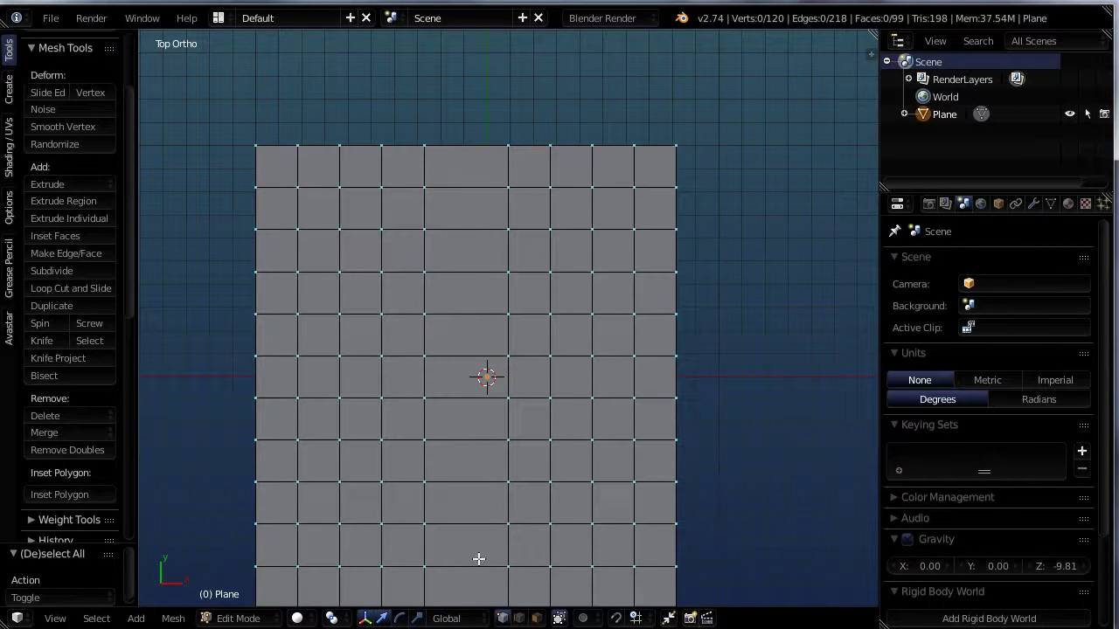
Bring back the deleted central edge loop in the wide column and remove it again
alt+right_click(451, 168)
key(ctrl+r)
click(429, 152)
right_click(429, 152)
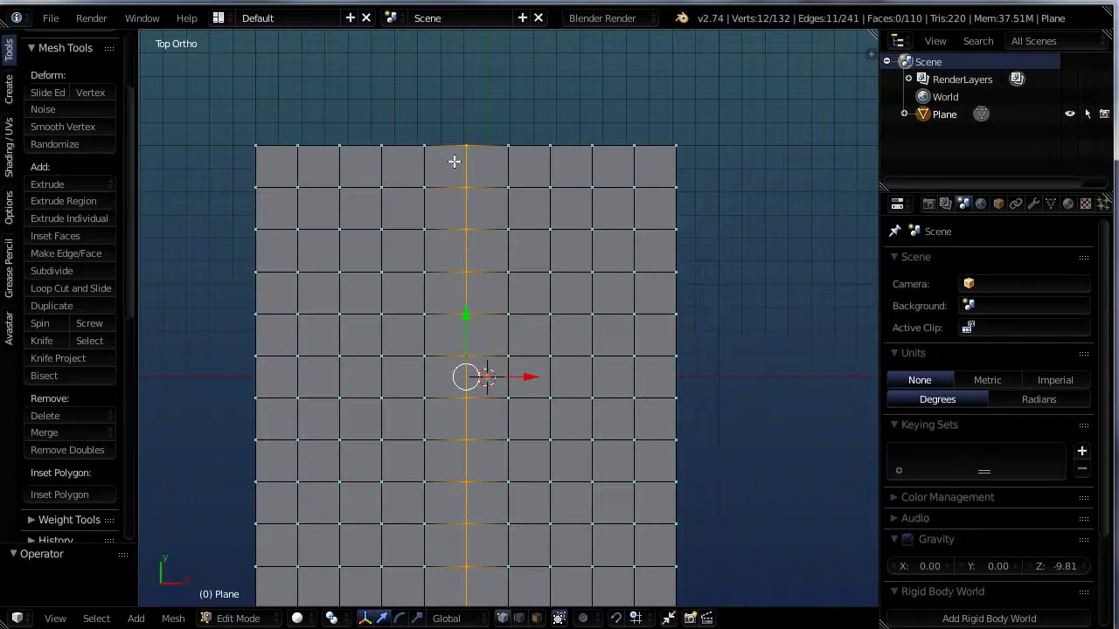
key(ctrl+x)
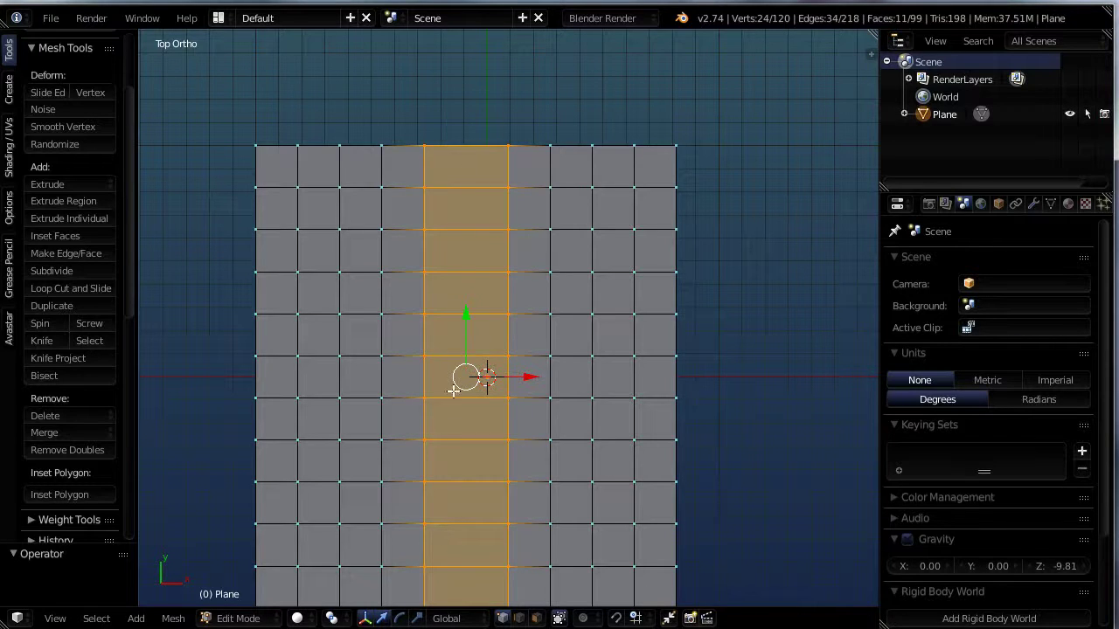
Delete the second vertical edge loop right of the origin with the Edge Loops option
shift+middle_drag(499, 457, 476, 216)
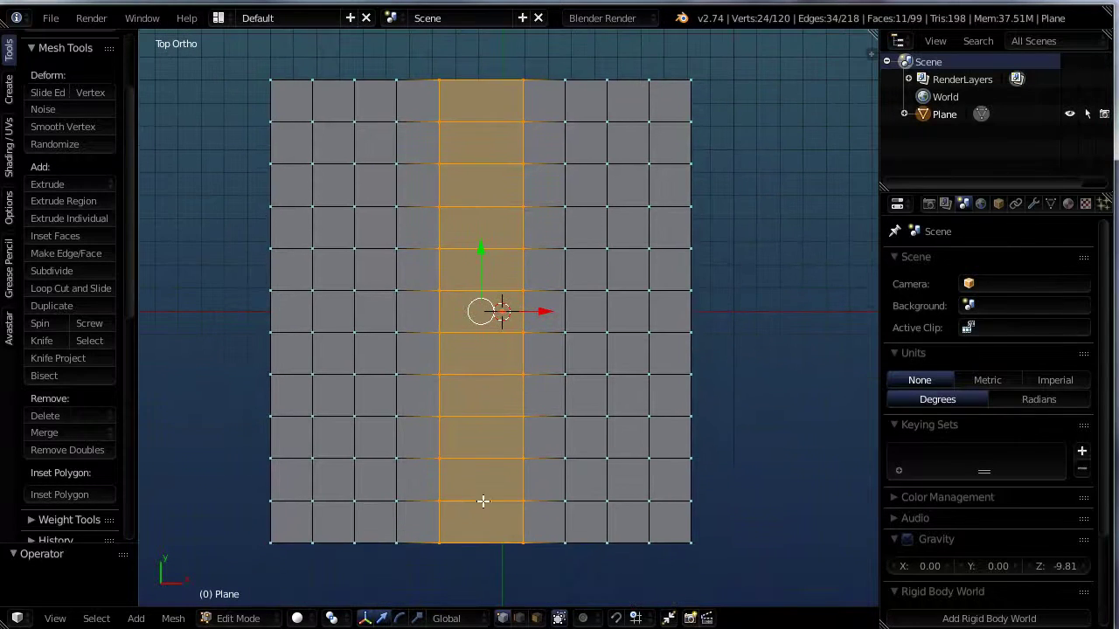
alt+right_click(565, 310)
key(x)
click(565, 310)
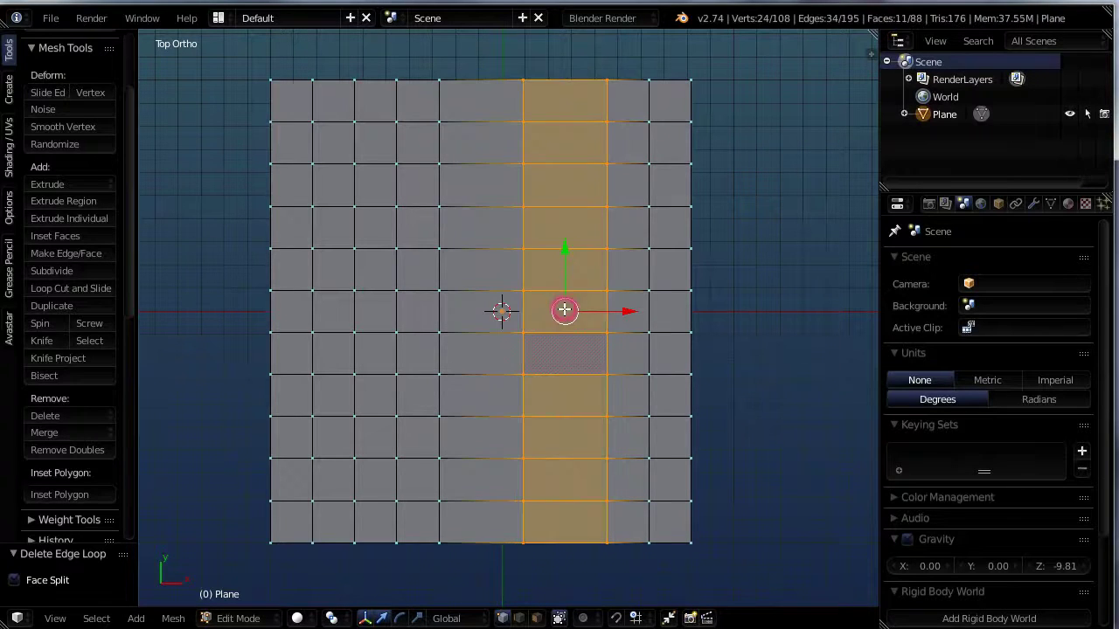
Delete the two vertical edge loops nearest the plane's left border, one after the other, with the Edge Loops option
alt+right_click(354, 270)
key(x)
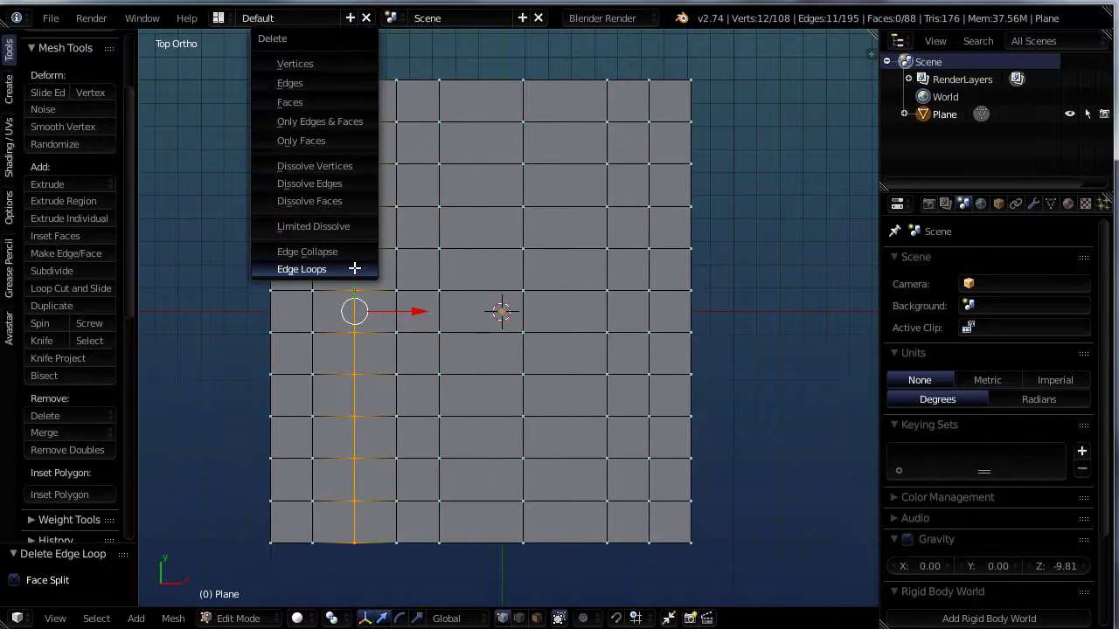
click(354, 268)
alt+right_click(314, 267)
key(x)
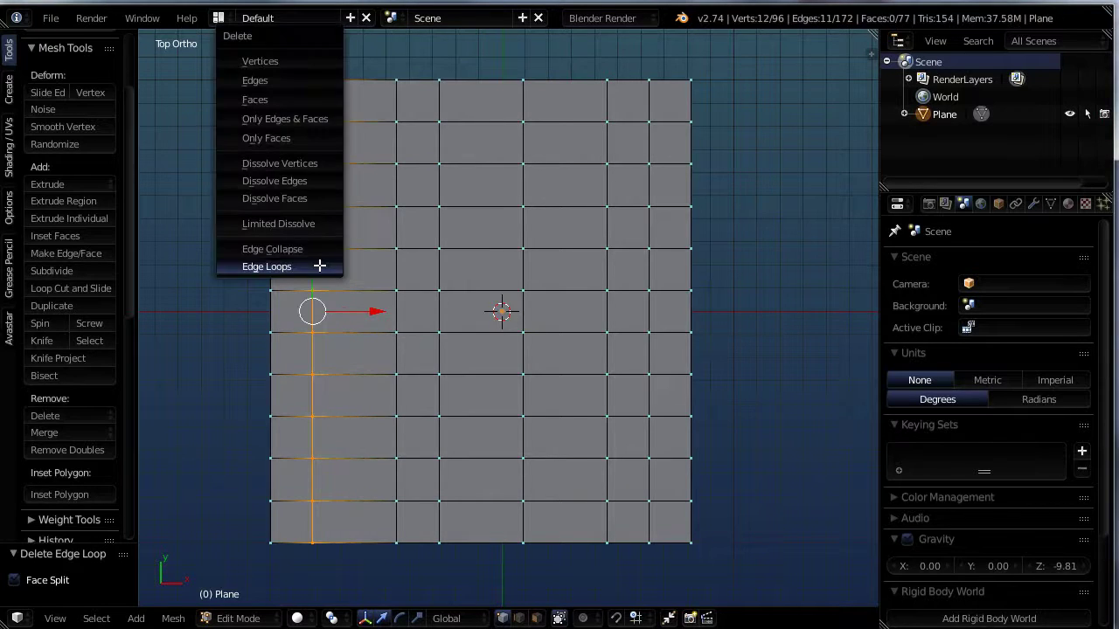
click(319, 267)
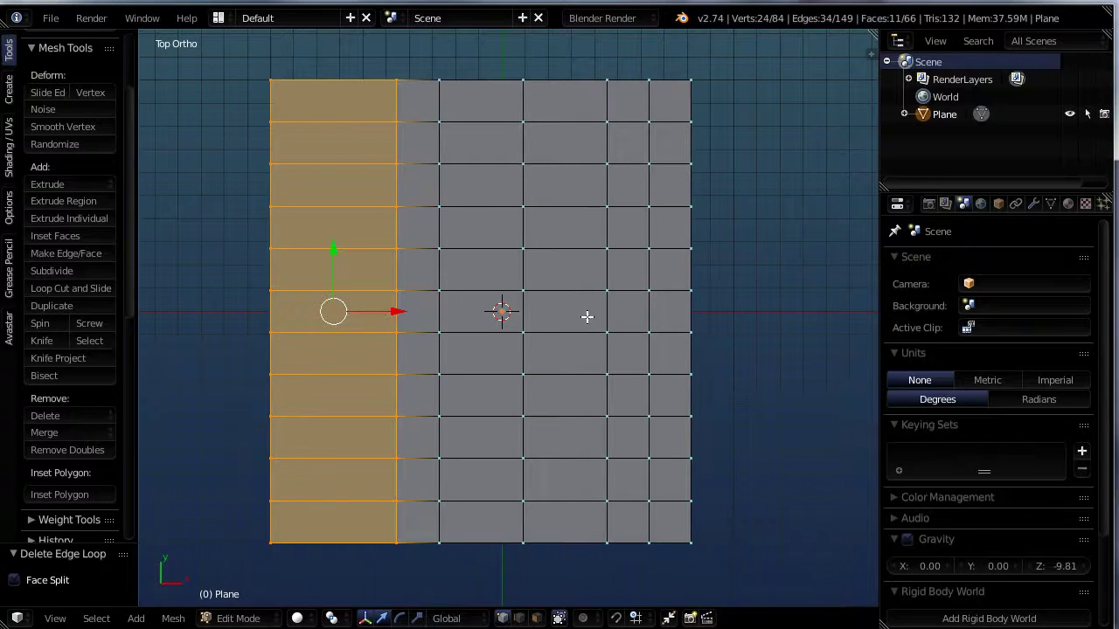
Select the vertical edge loop left of the origin, try Edge Collapse on it, and undo the collapse
alt+right_click(443, 310)
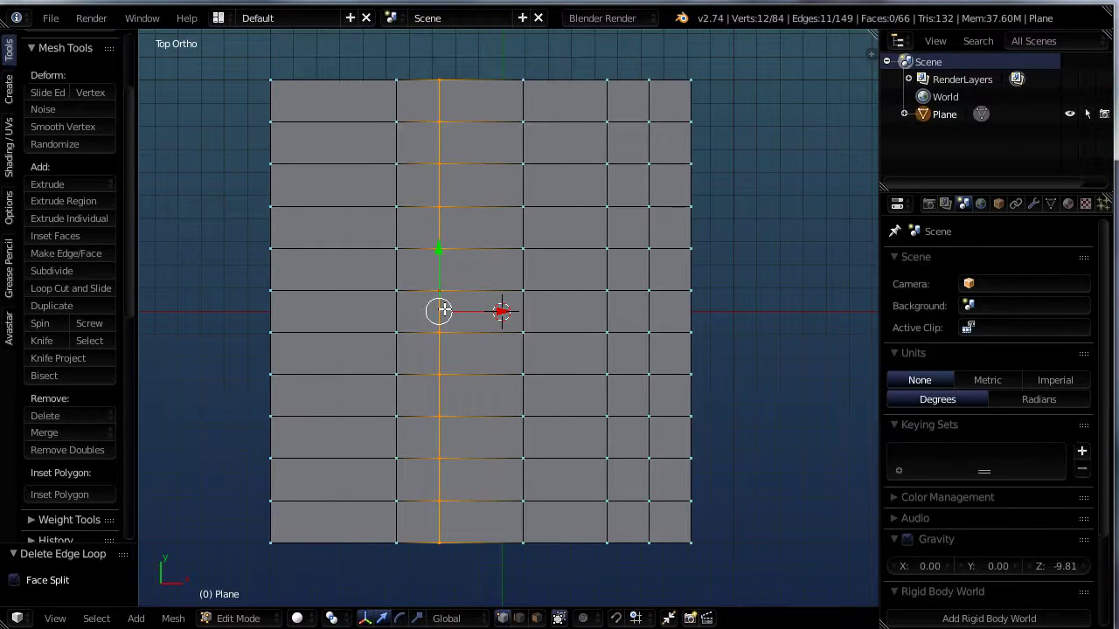
key(x)
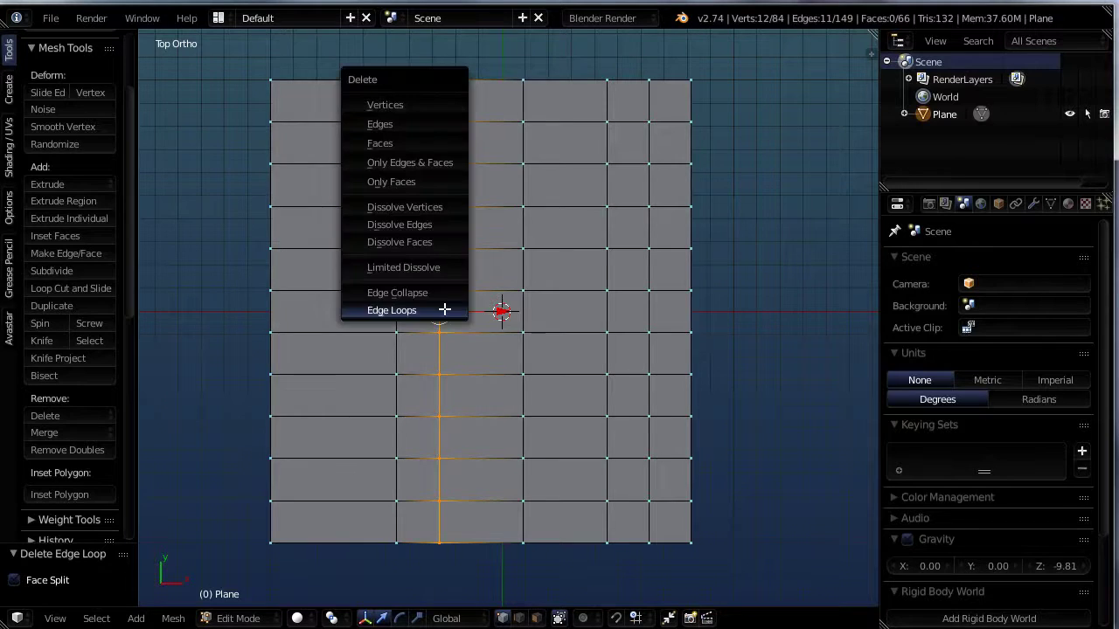
click(392, 294)
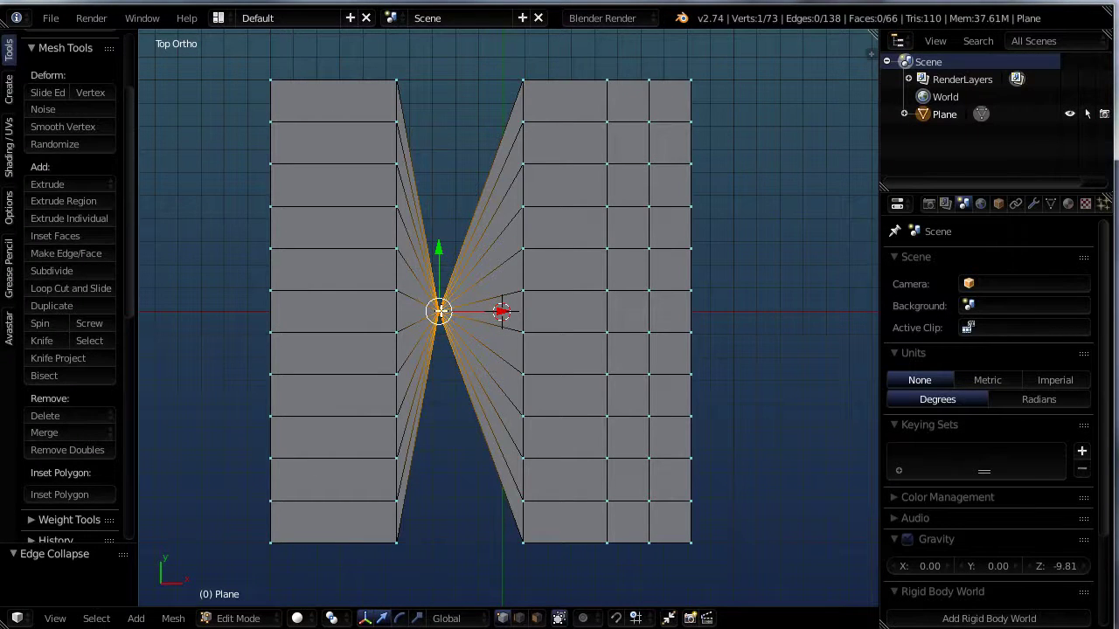
key(ctrl+z)
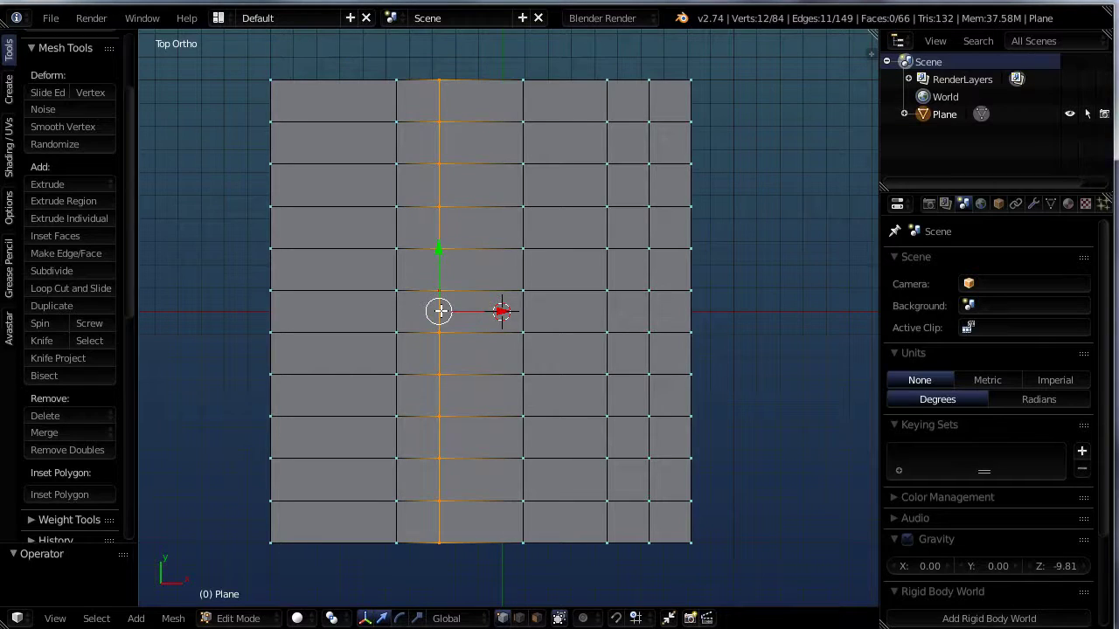
Try Dissolve Vertices on the selected edge loop and undo it
key(x)
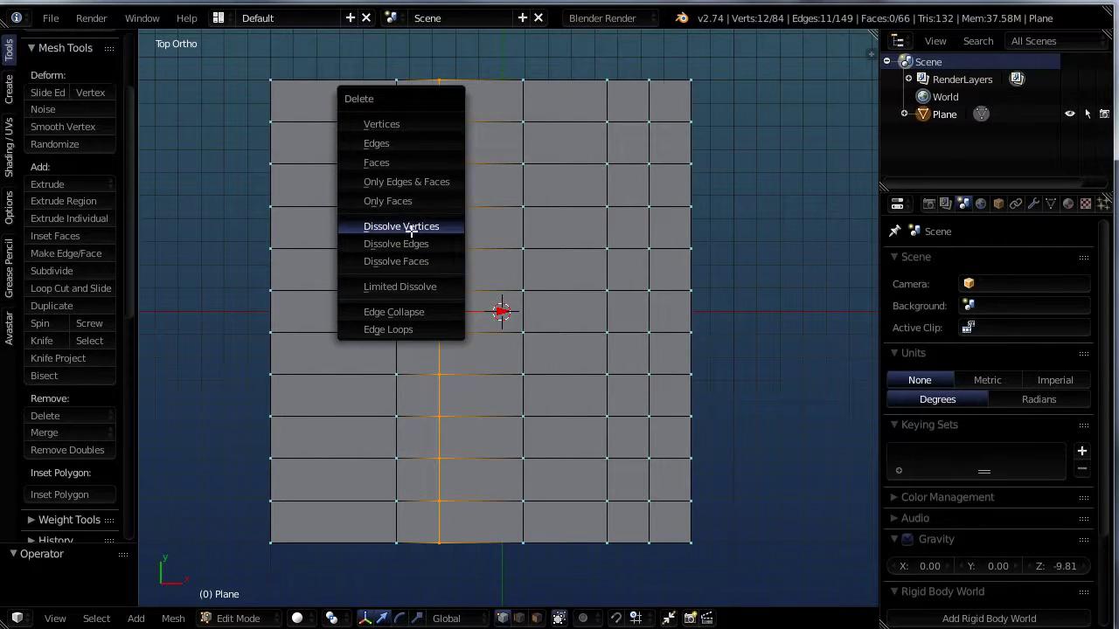
click(410, 230)
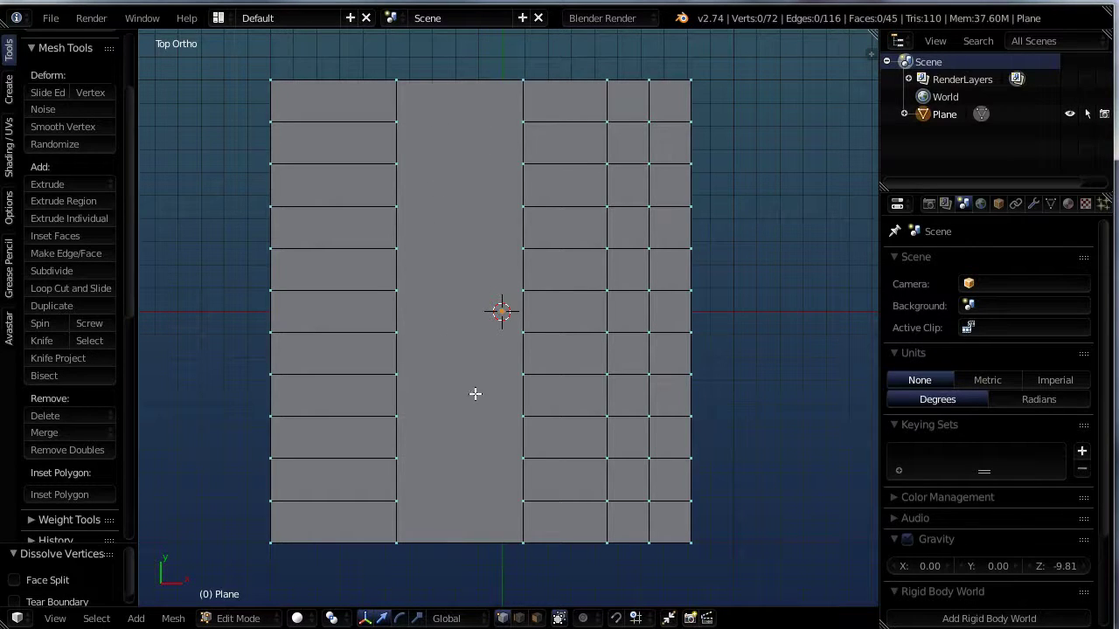
key(ctrl+z)
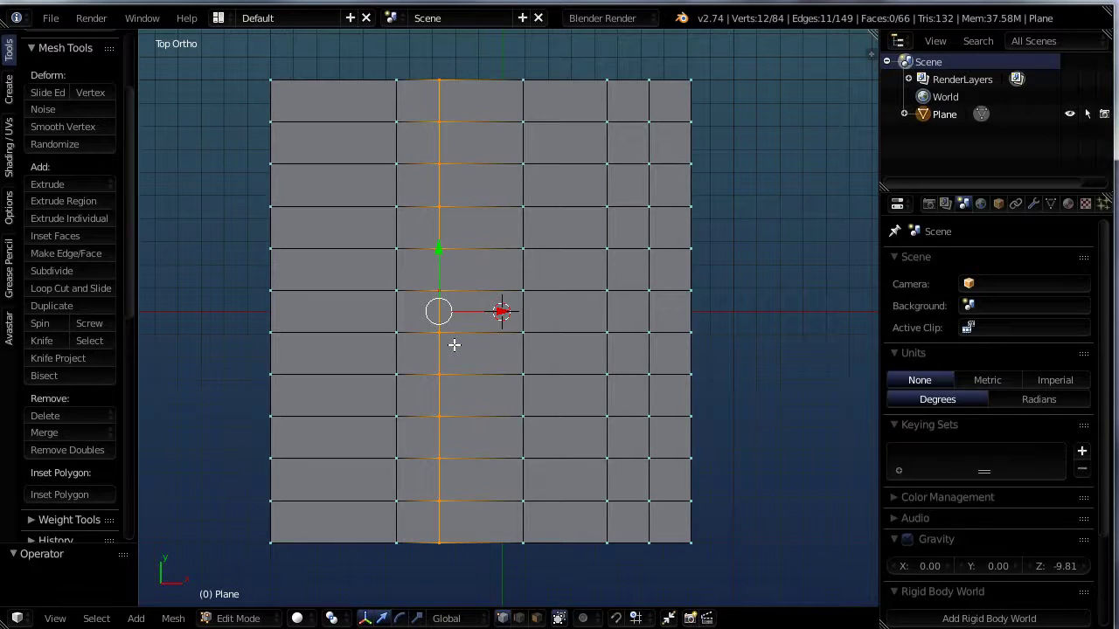
Remove the selected edge loop and the vertical edge loop just right of the origin with the Dissolve Edges option
key(x)
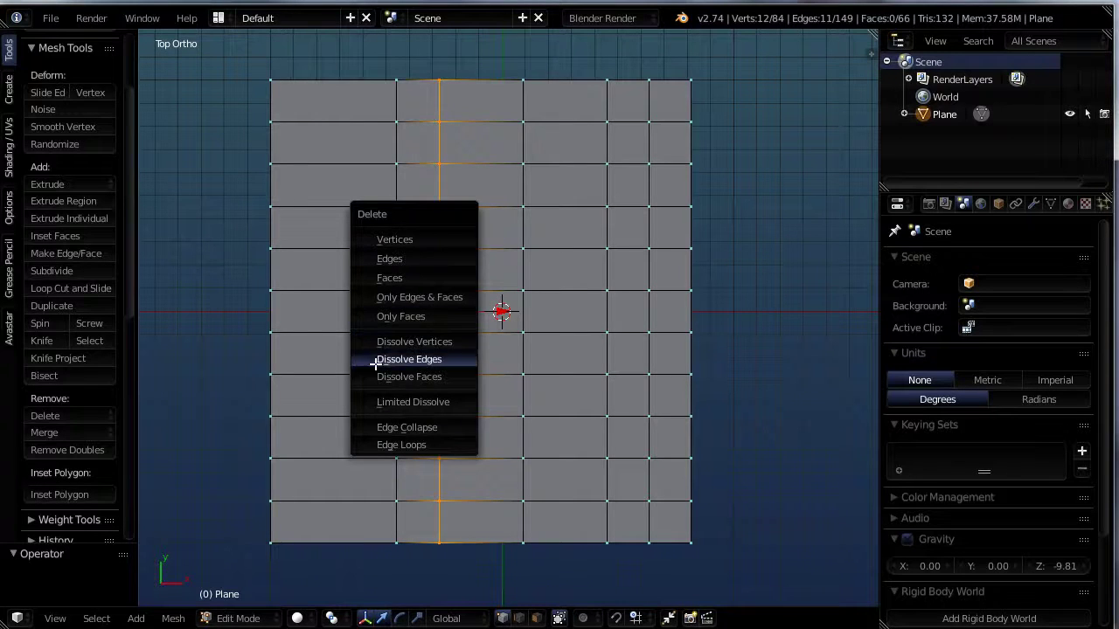
click(398, 359)
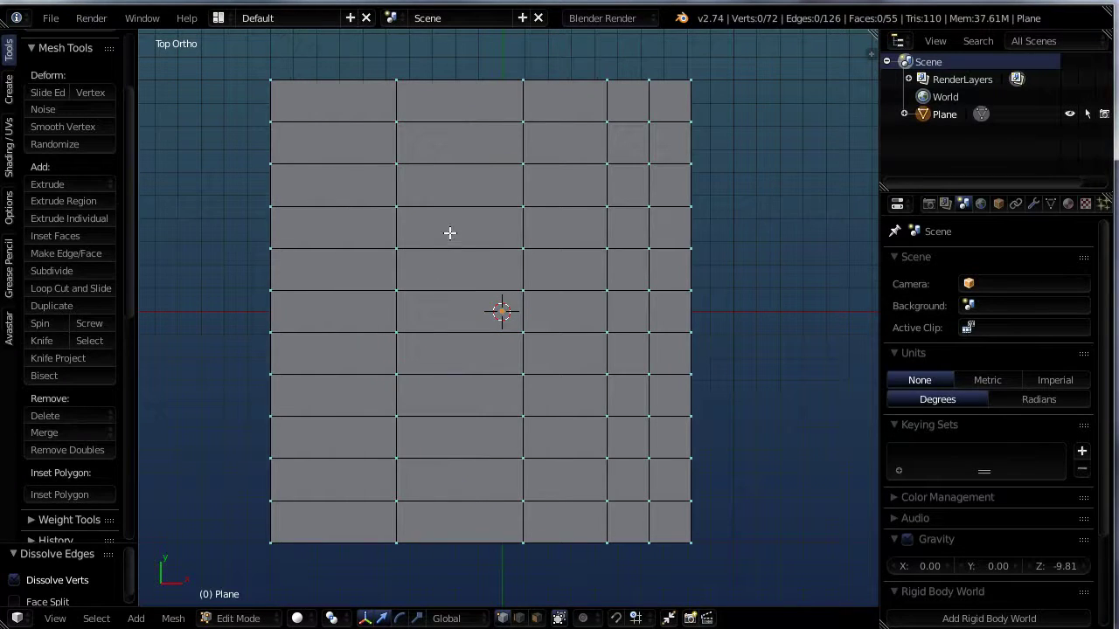
middle_drag(451, 233, 437, 213)
scroll(508, 243, up, 4)
middle_drag(508, 243, 519, 195)
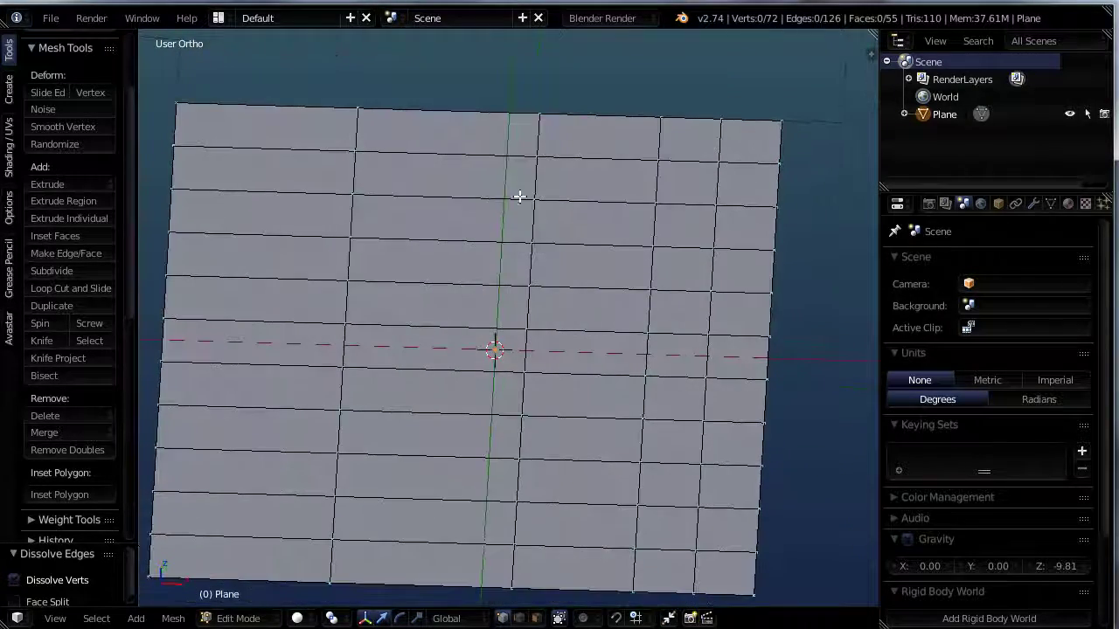
alt+right_click(537, 132)
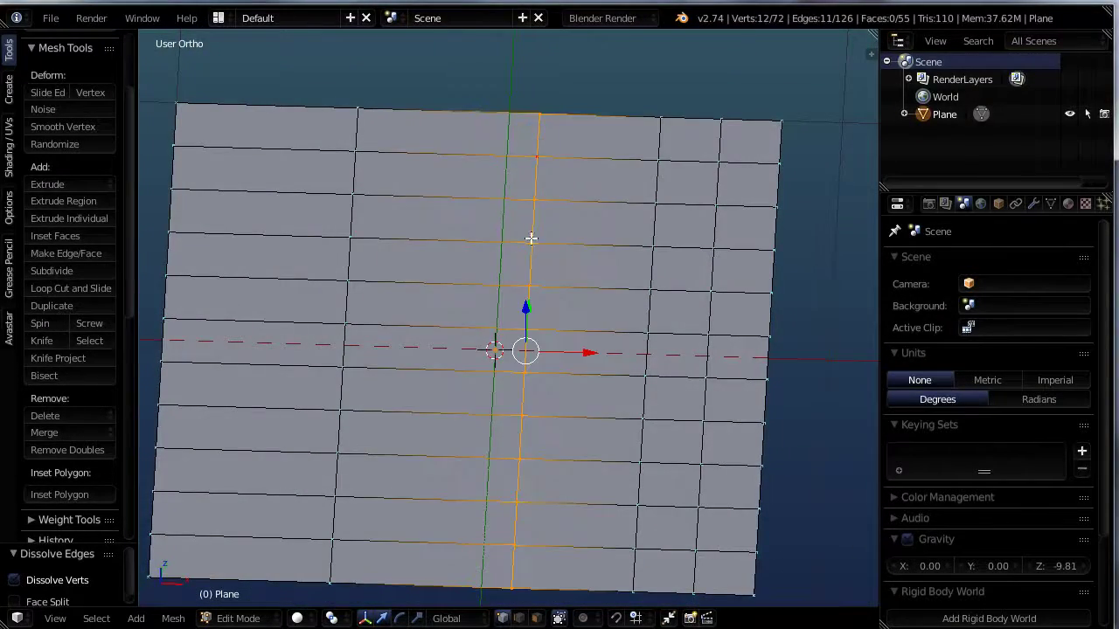
key(x)
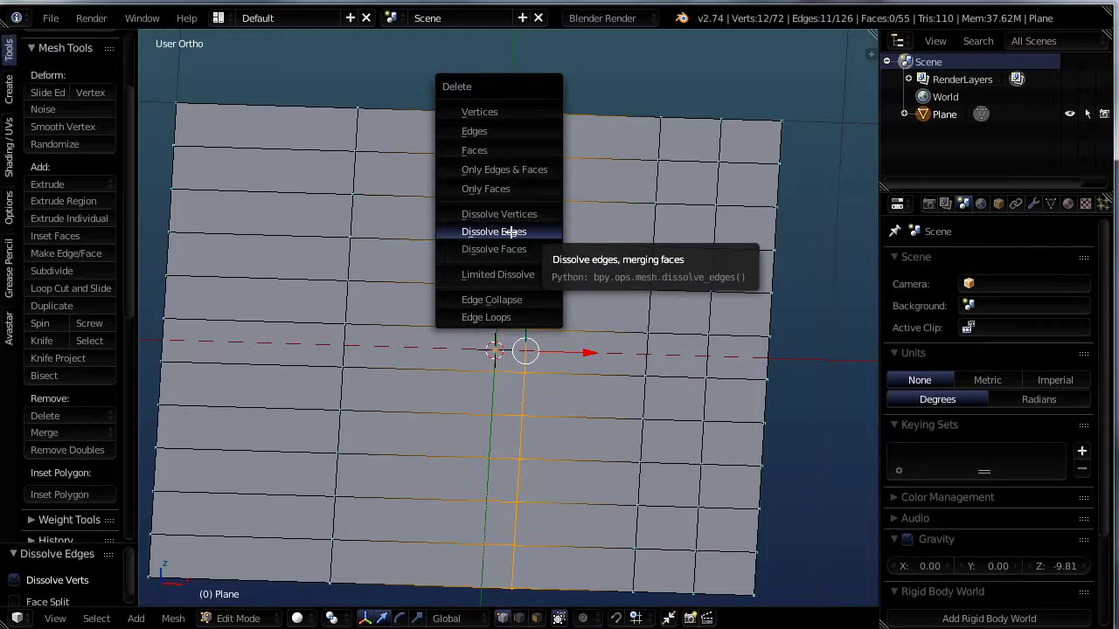
click(484, 230)
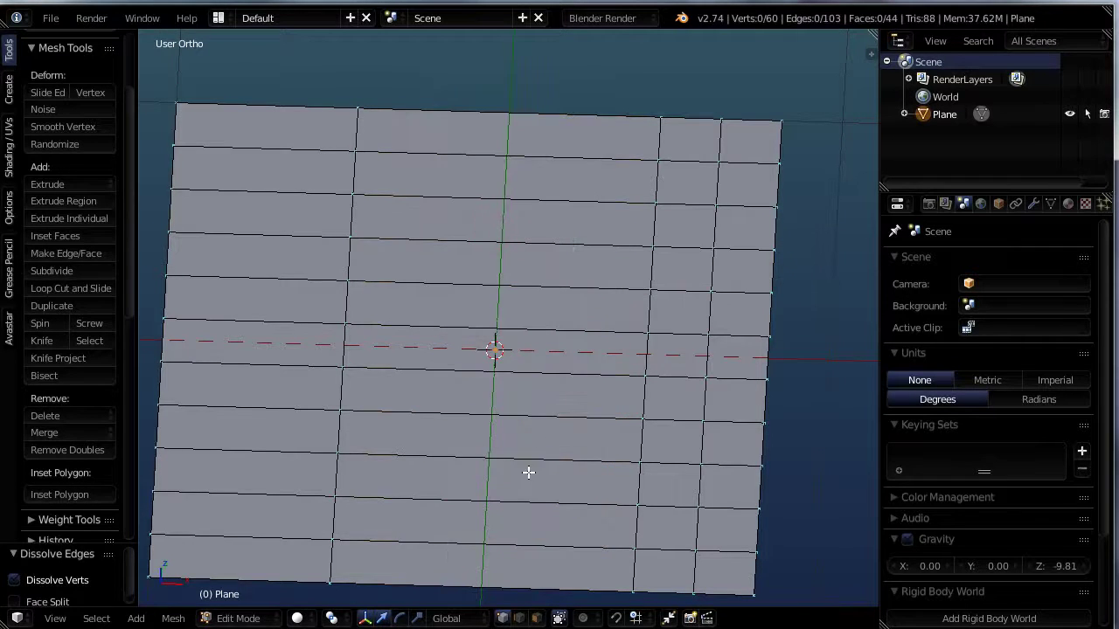
Select two adjacent vertices near the X axis on the first vertical line right of the origin and dissolve the edge between them
middle_drag(530, 472, 659, 253)
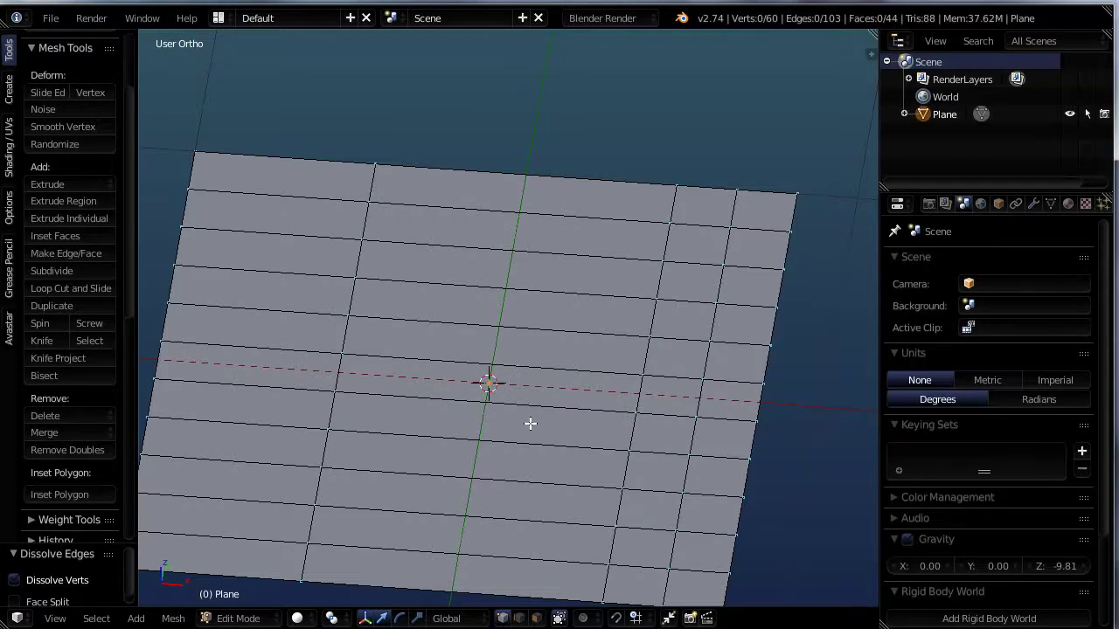
middle_drag(530, 424, 578, 411)
middle_drag(589, 423, 584, 347)
scroll(584, 347, up, 1)
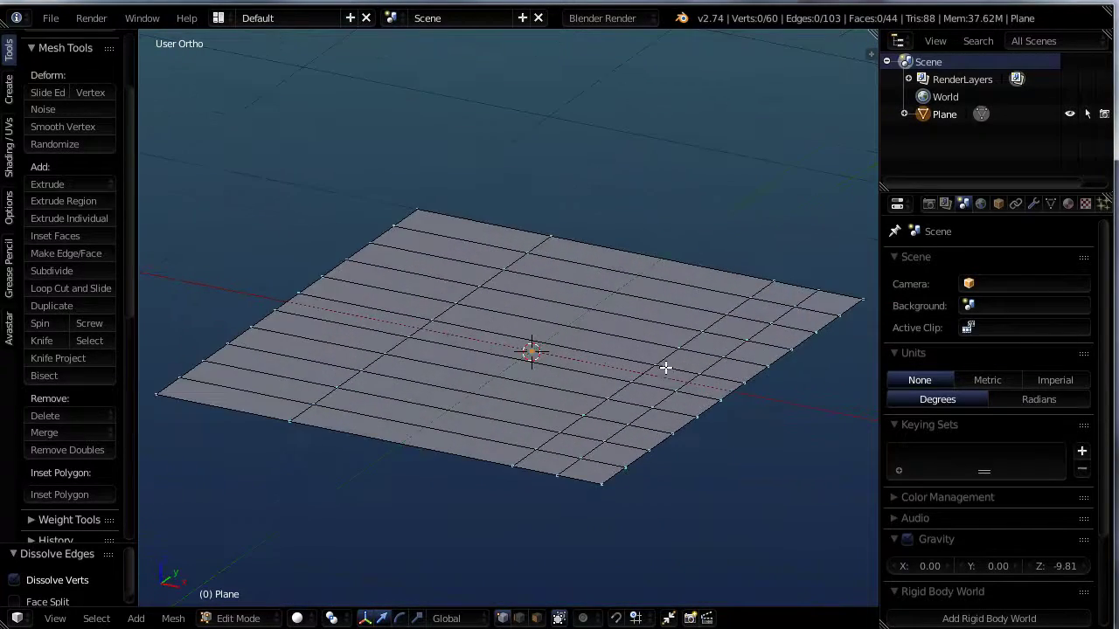
right_click(664, 359)
scroll(665, 358, up, 3)
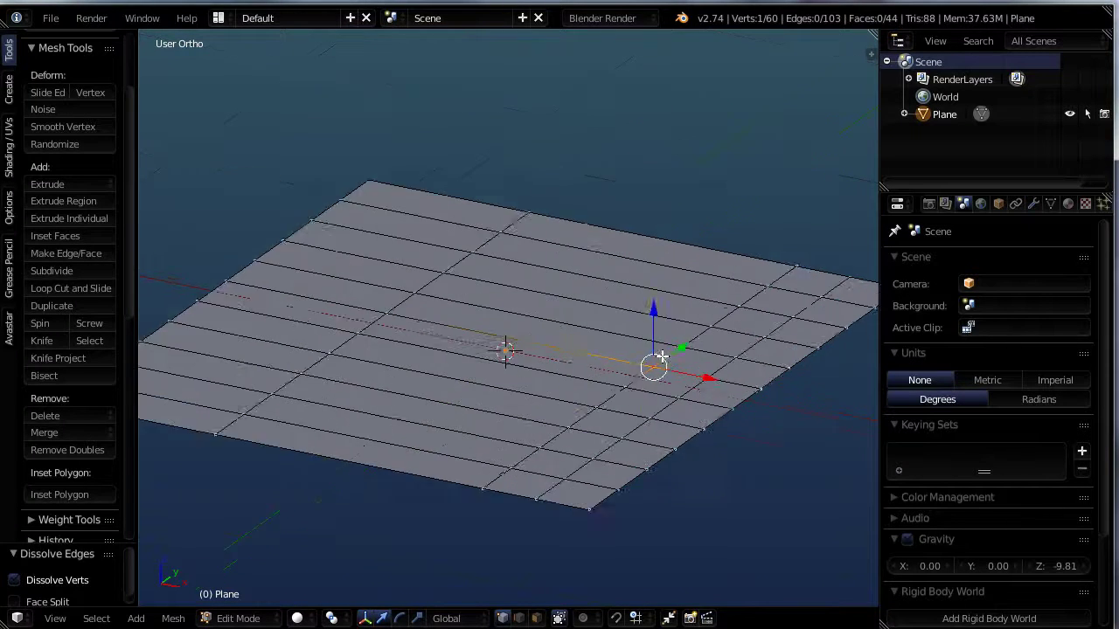
shift+right_click(677, 354)
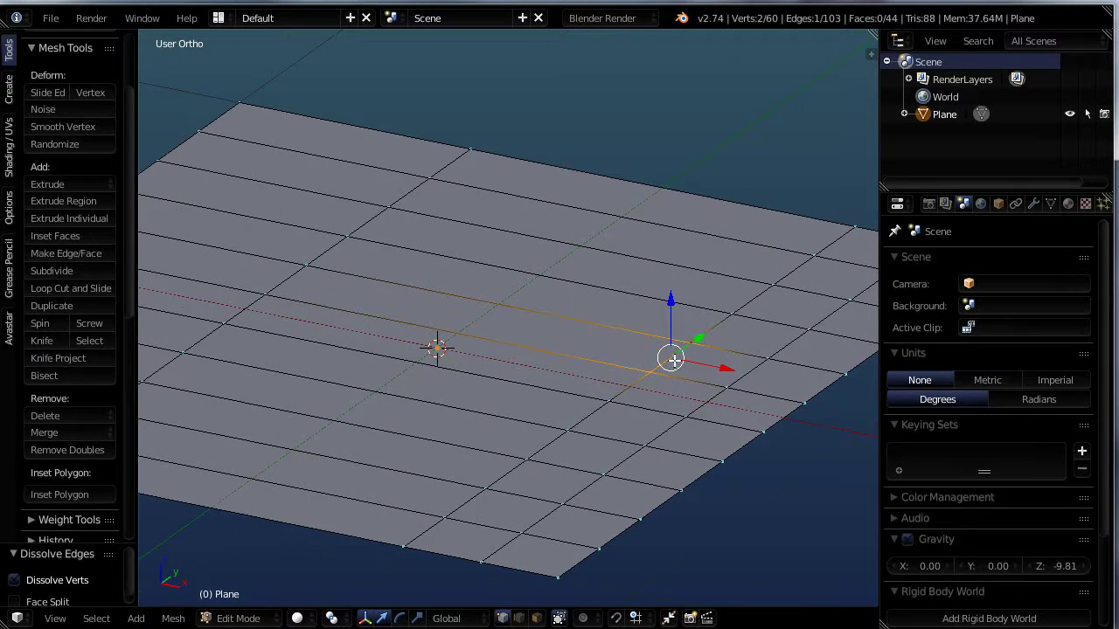
key(x)
click(669, 360)
scroll(669, 359, up, 2)
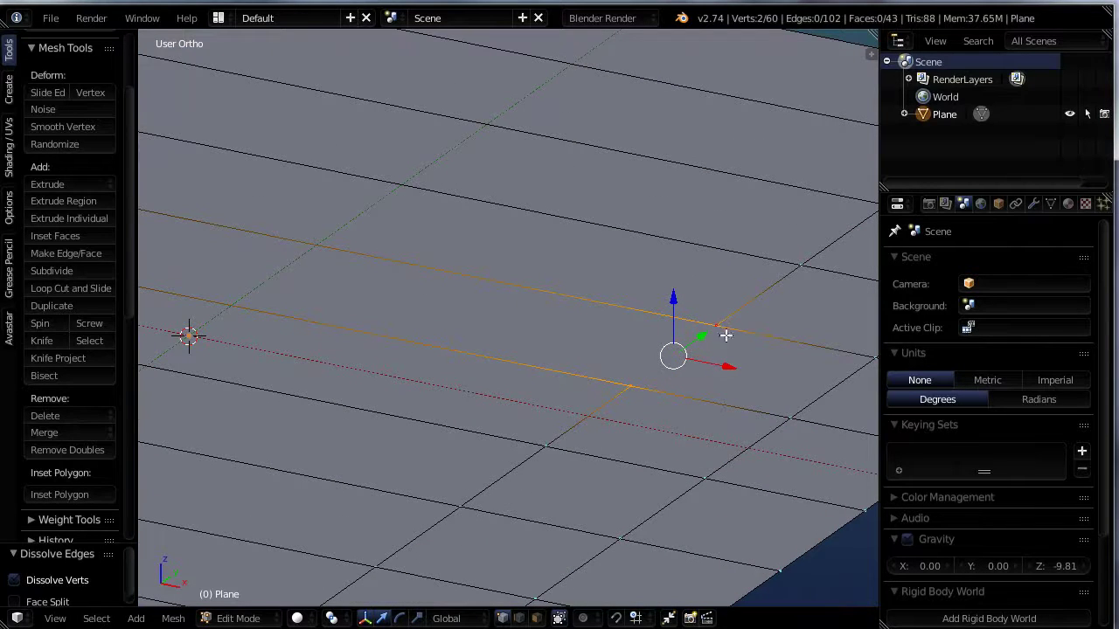
Select the two end vertices of the next edge farther up the same vertical line and dissolve that edge
right_click(800, 265)
shift+right_click(712, 330)
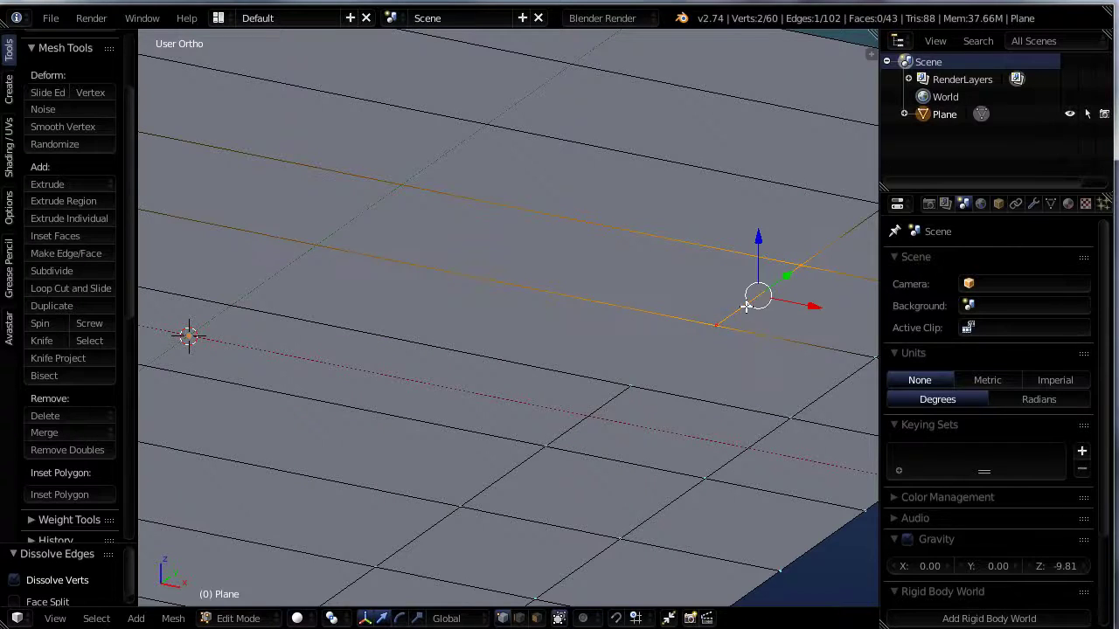
key(x)
click(745, 307)
scroll(739, 302, down, 1)
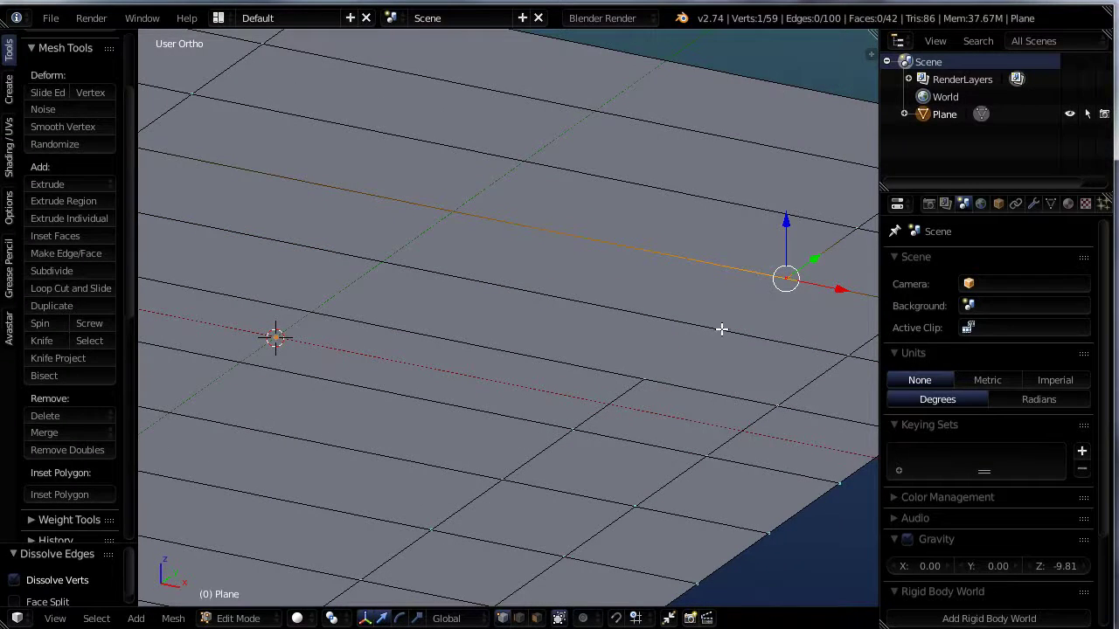
Select the four corner vertices of the wide middle face just above the dissolved edges and bring up the delete options for it
scroll(734, 322, up, 3)
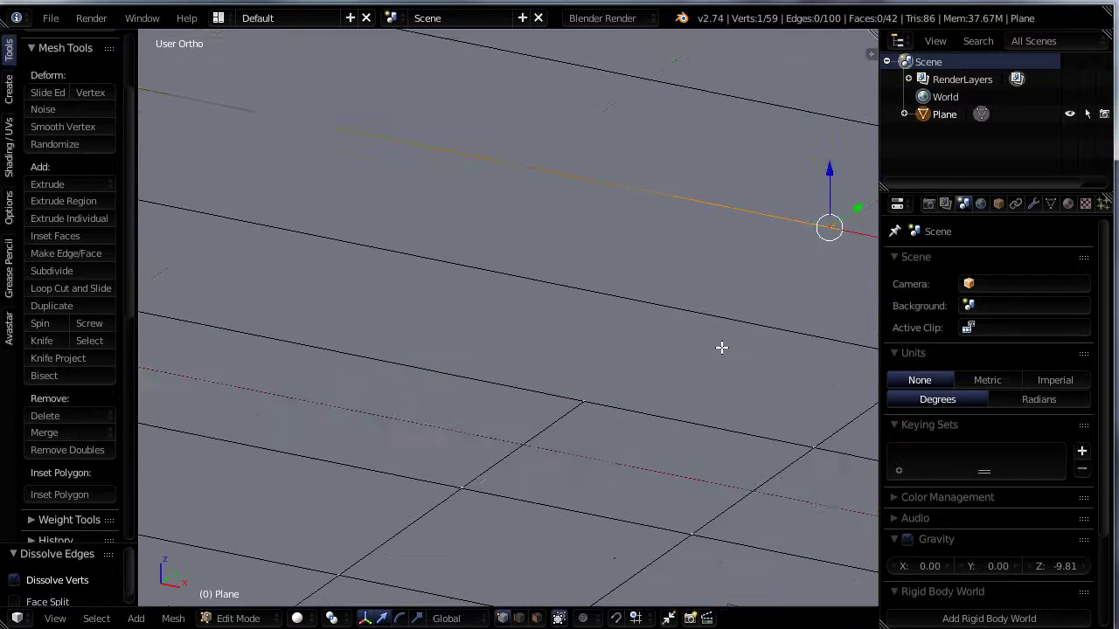
scroll(707, 307, down, 2)
scroll(626, 392, down, 4)
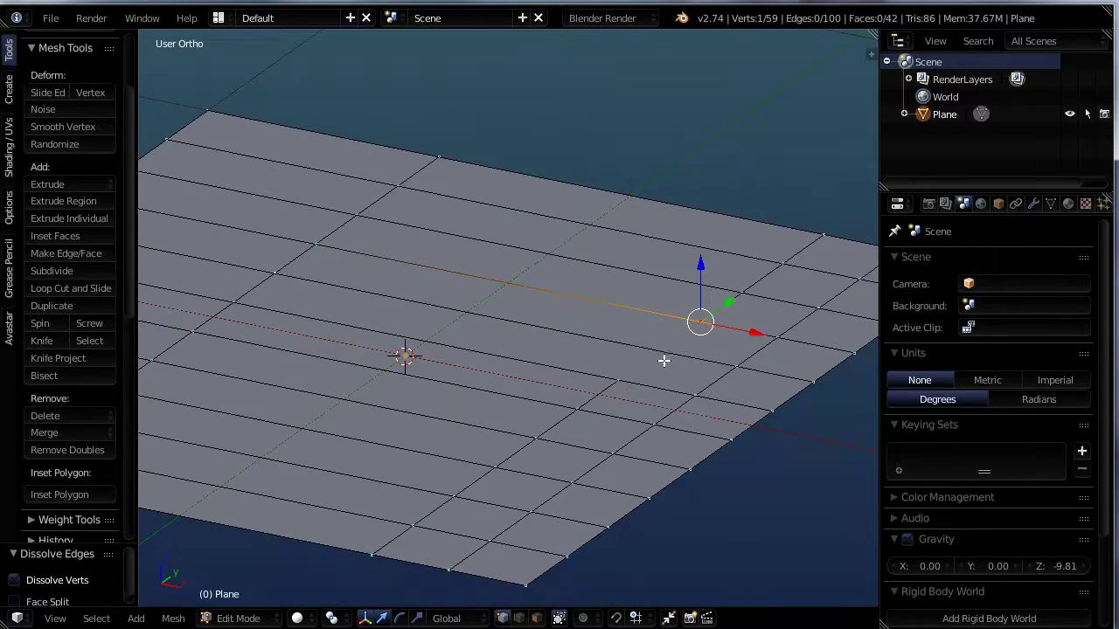
scroll(690, 376, up, 4)
scroll(678, 405, down, 3)
middle_drag(667, 424, 667, 407)
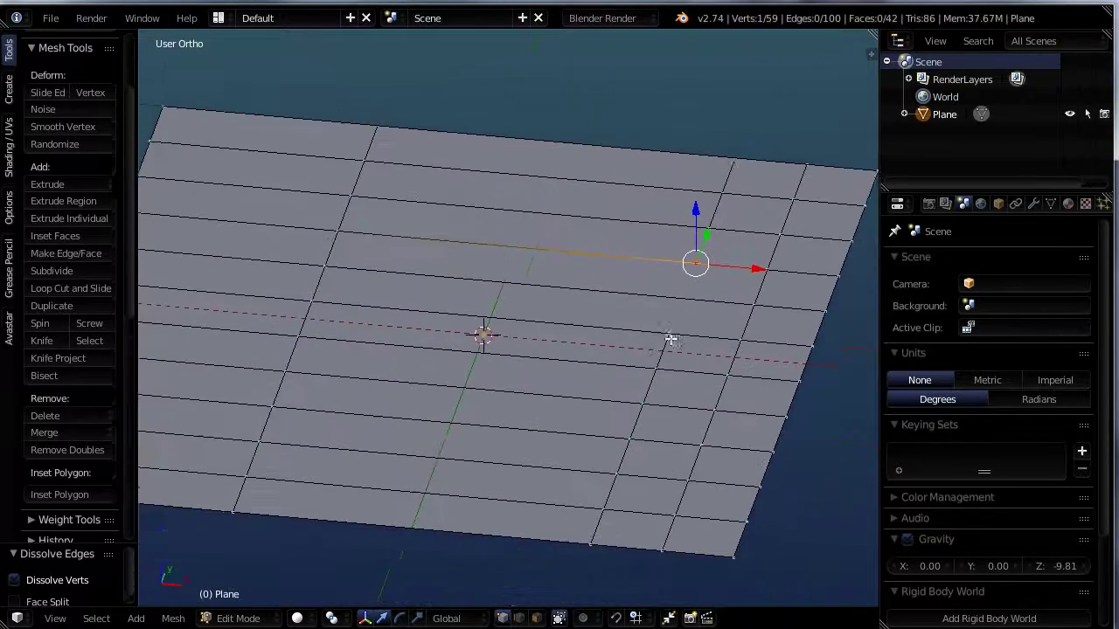
scroll(674, 394, up, 4)
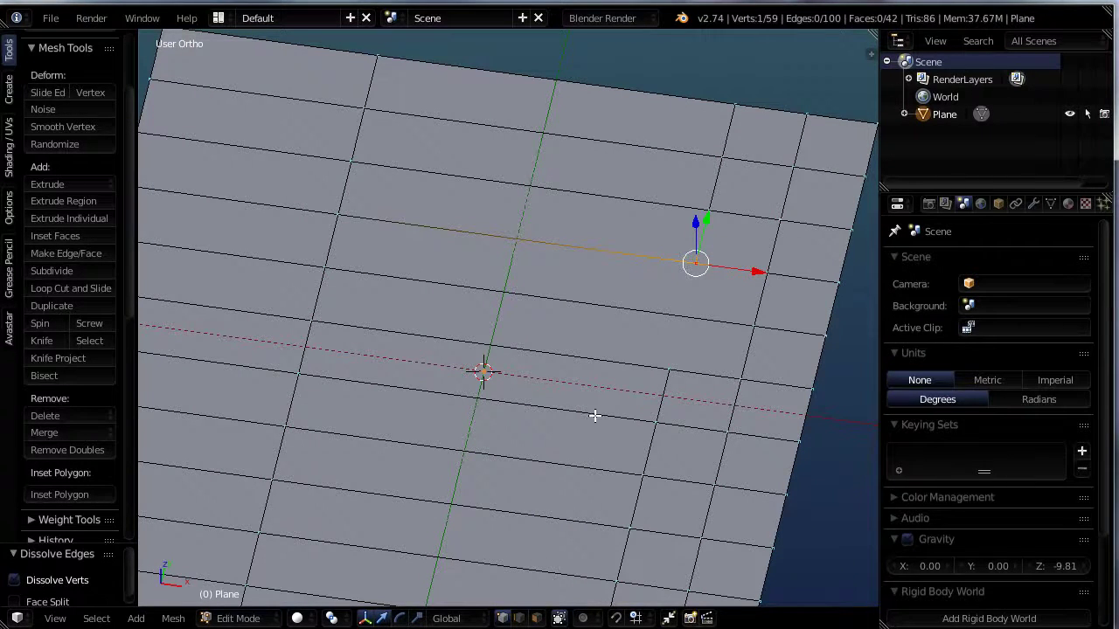
shift+right_click(710, 211)
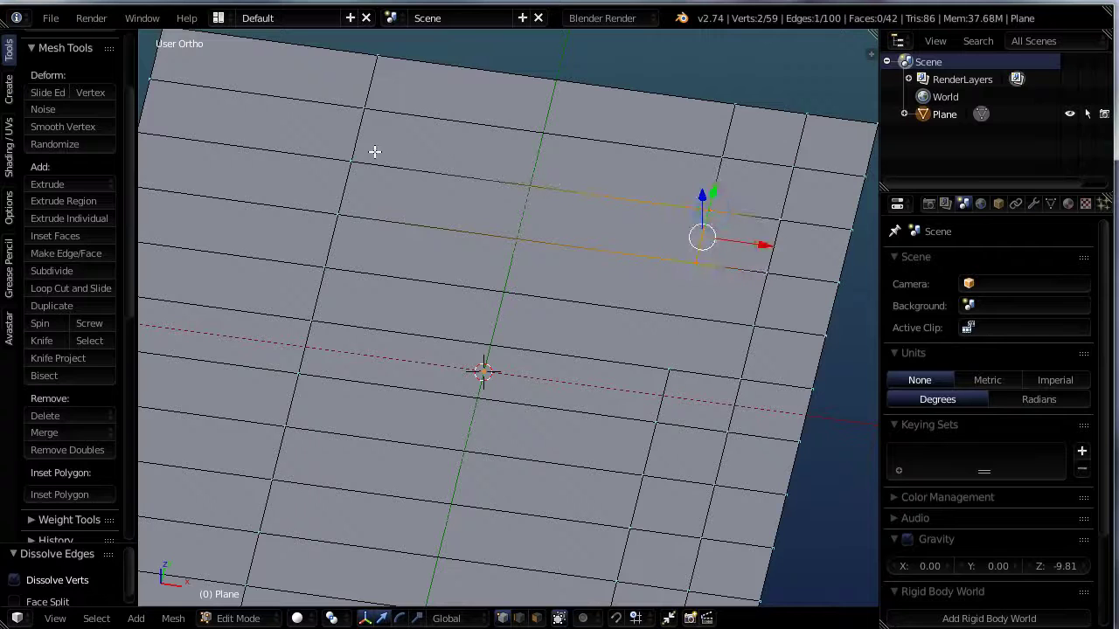
shift+right_click(349, 159)
shift+right_click(348, 214)
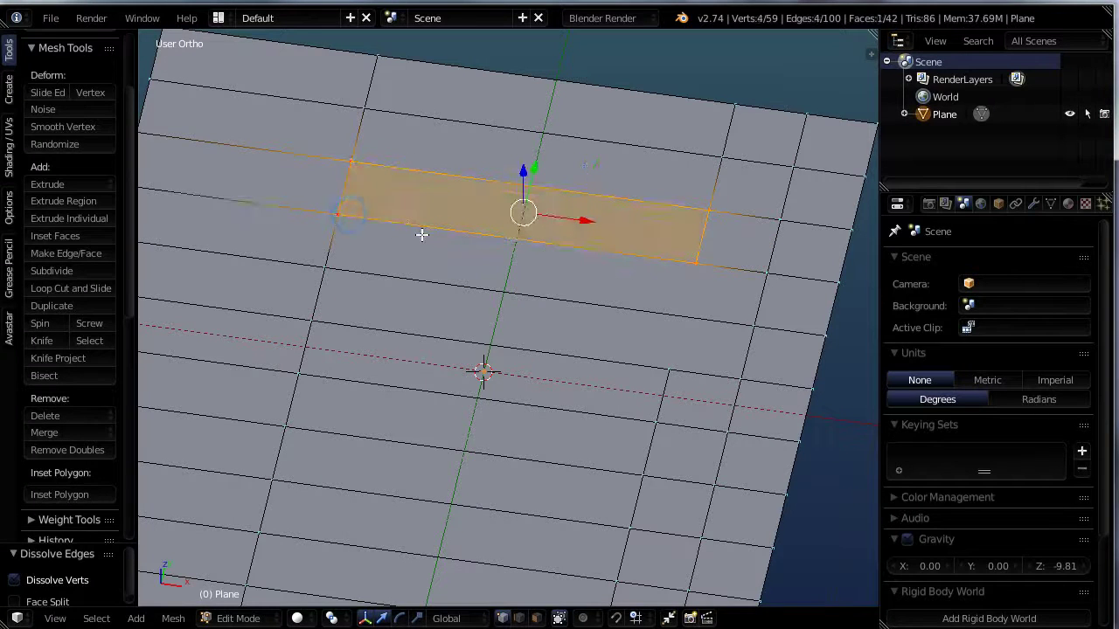
key(x)
scroll(584, 364, down, 3)
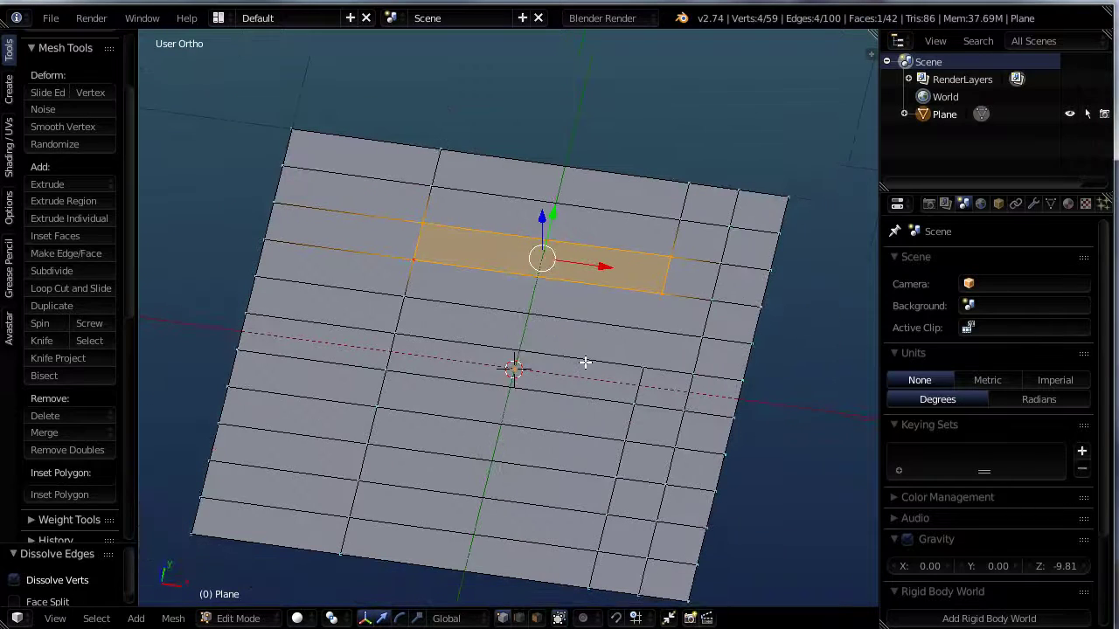